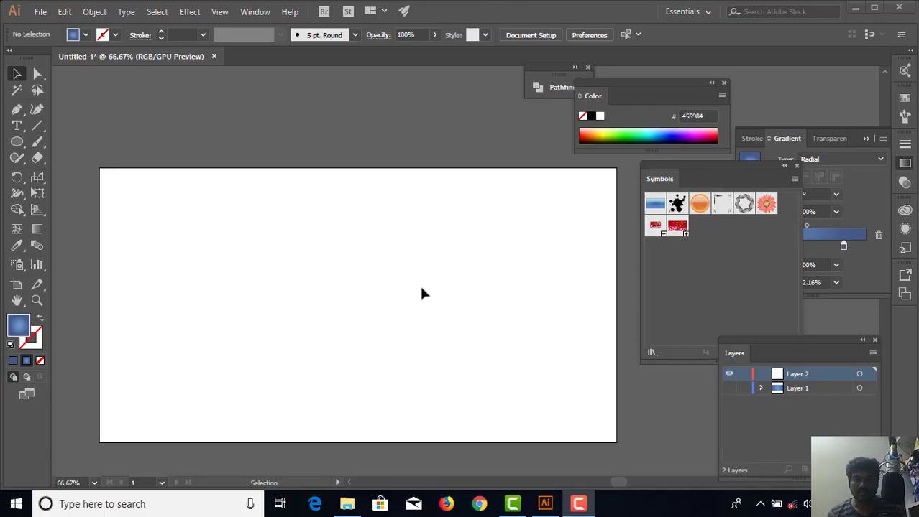
Choose the Pen tool and zoom and pan to frame the artboard
click(18, 110)
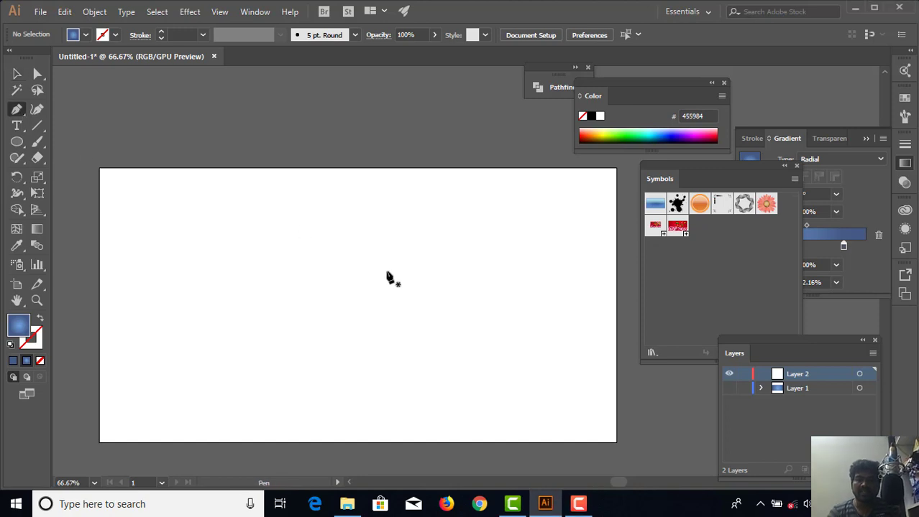
key(ctrl)
key(ctrl+1)
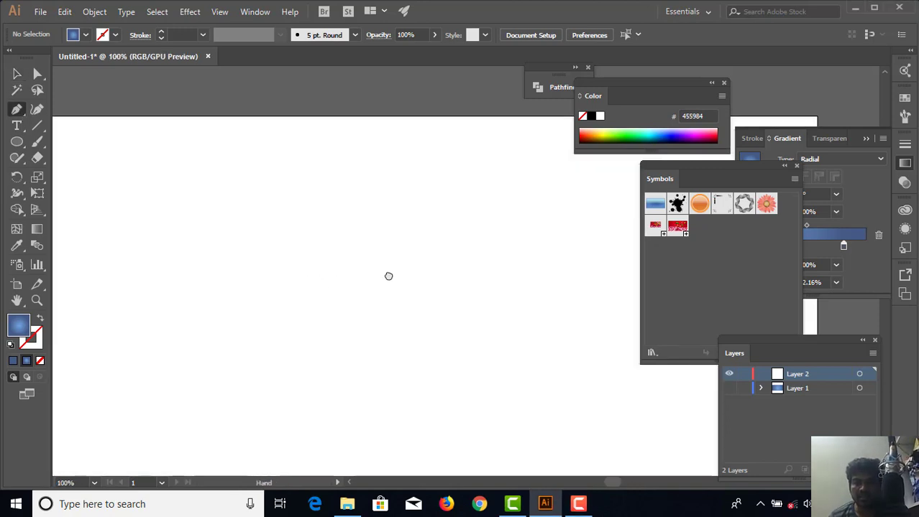
key(ctrl+minus)
drag(421, 273, 361, 271)
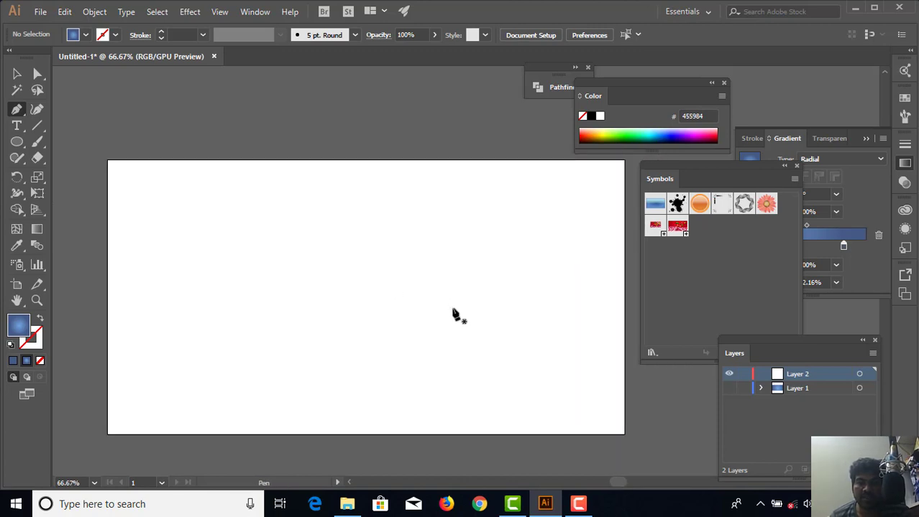
Turn on Layer 1's blue gradient background and place a first anchor near the artboard top
click(729, 389)
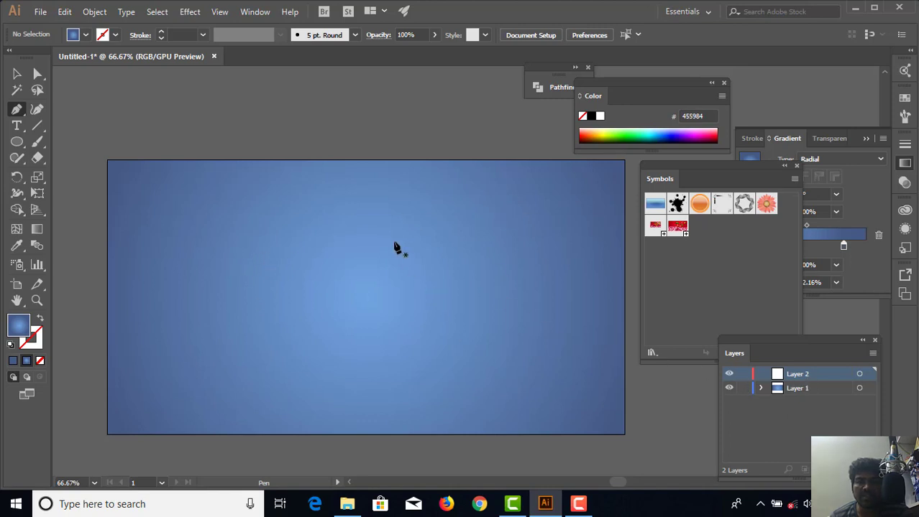
key(ctrl+1)
drag(363, 240, 363, 228)
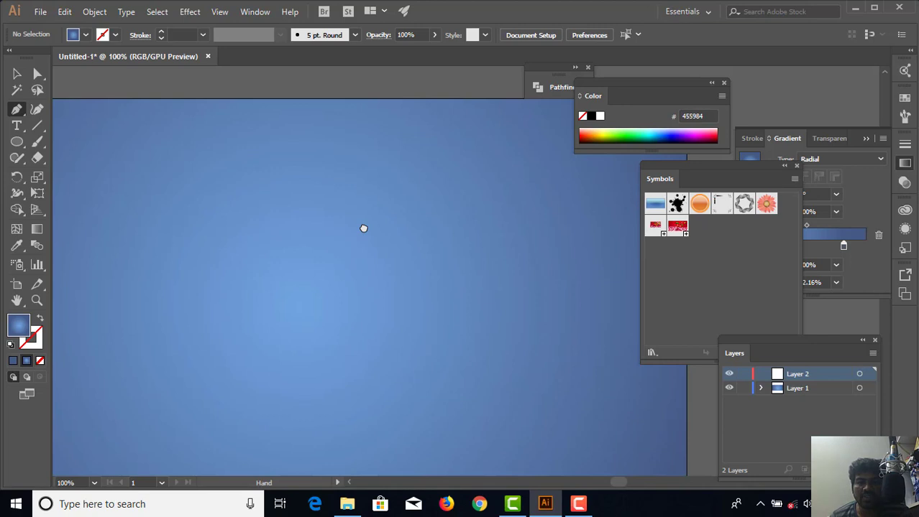
key(ctrl+minus)
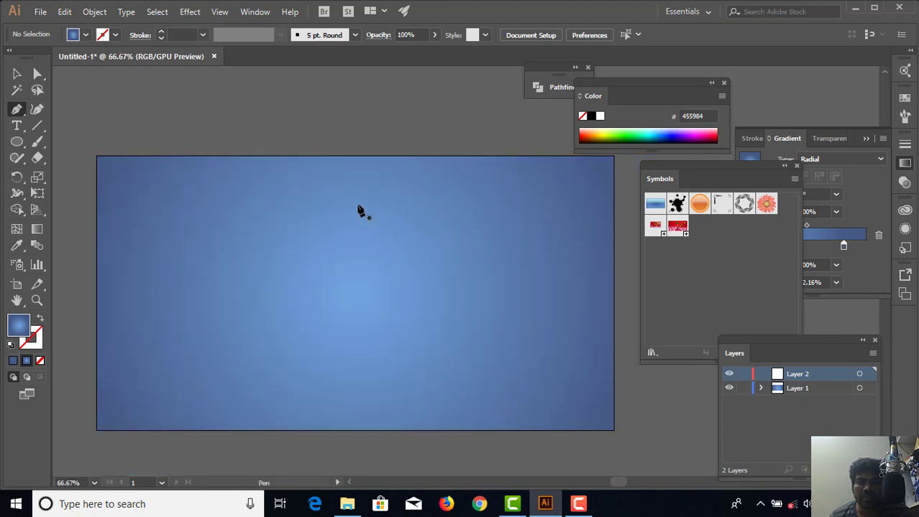
click(356, 206)
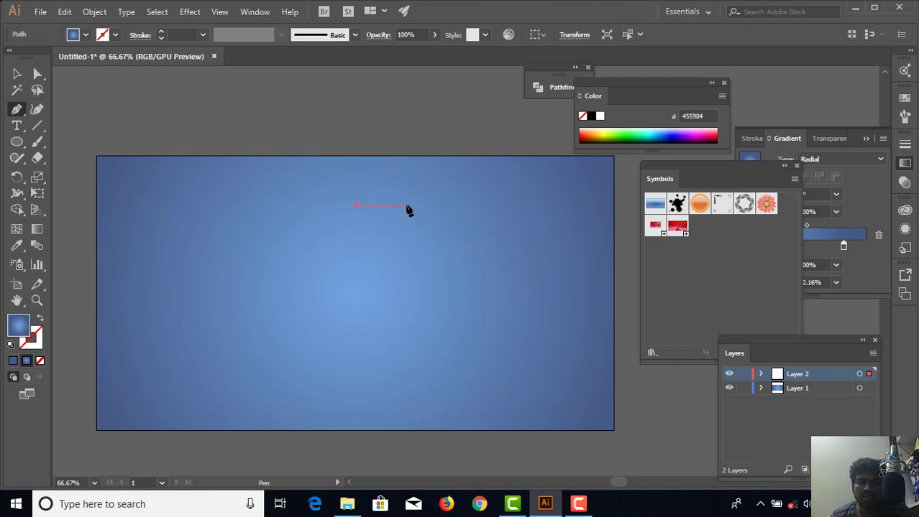
Add a second anchor for a straight top segment and zoom in on its end
click(401, 206)
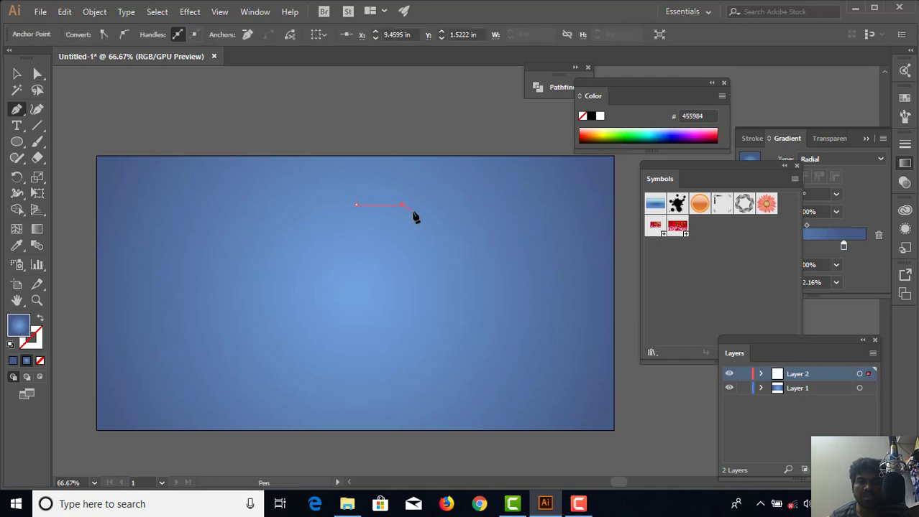
scroll(413, 215, up, 4)
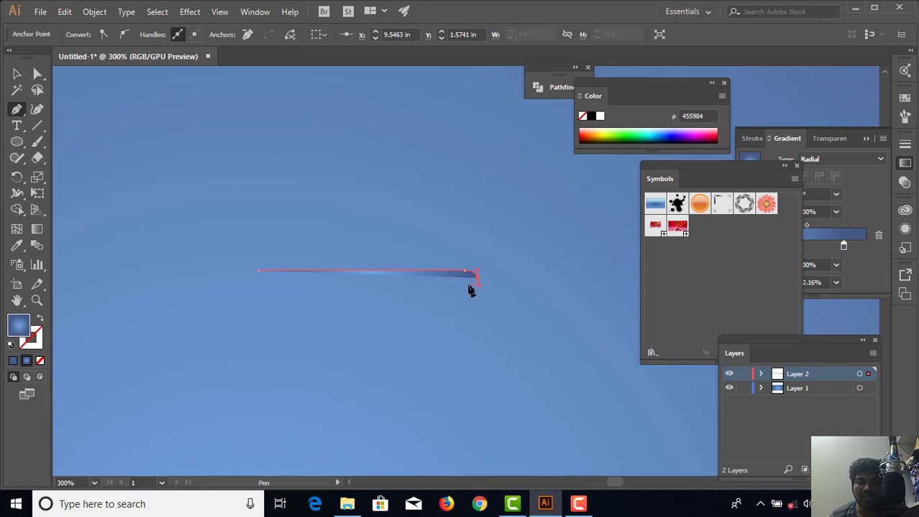
key(ctrl+plus)
key(ctrl+plus)
key(ctrl+plus)
key(ctrl+plus)
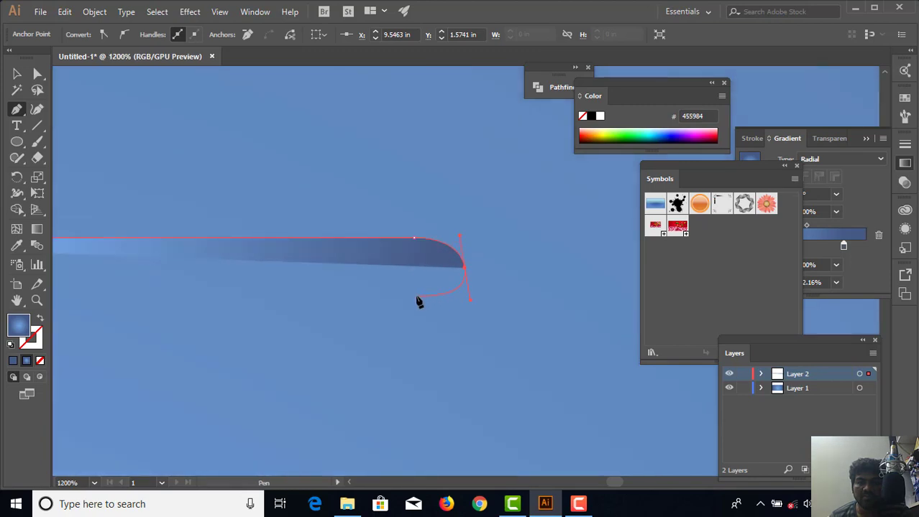
ctrl+click(484, 289)
click(464, 267)
Curve the path's right end down into a small bump with curved anchors
drag(501, 286, 502, 287)
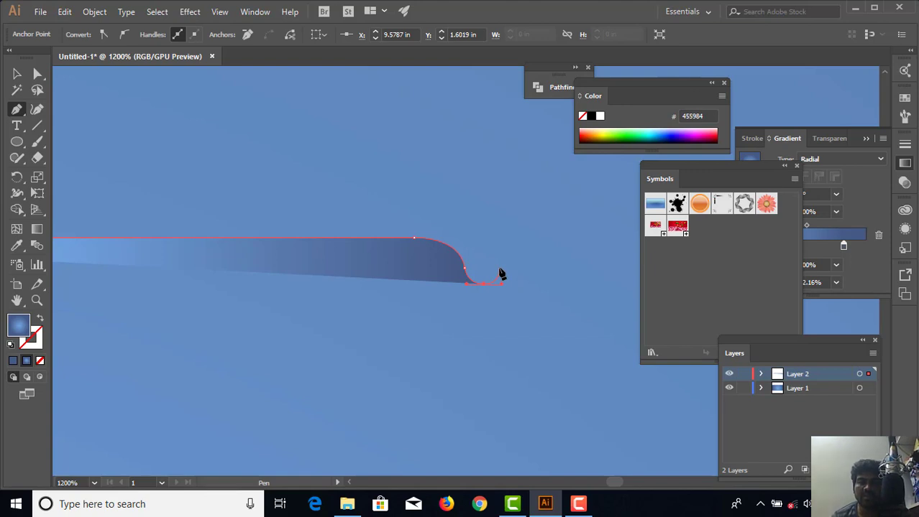
drag(503, 272, 504, 268)
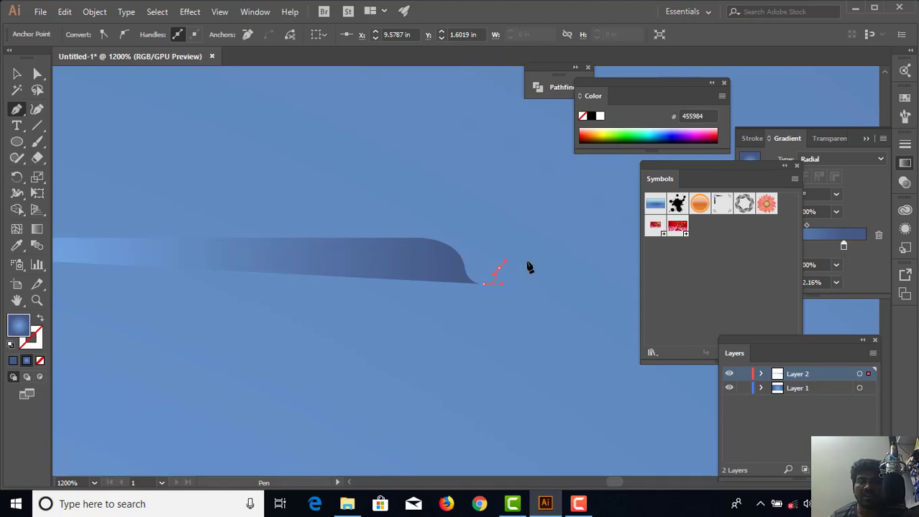
key(ctrl+z)
drag(526, 268, 528, 288)
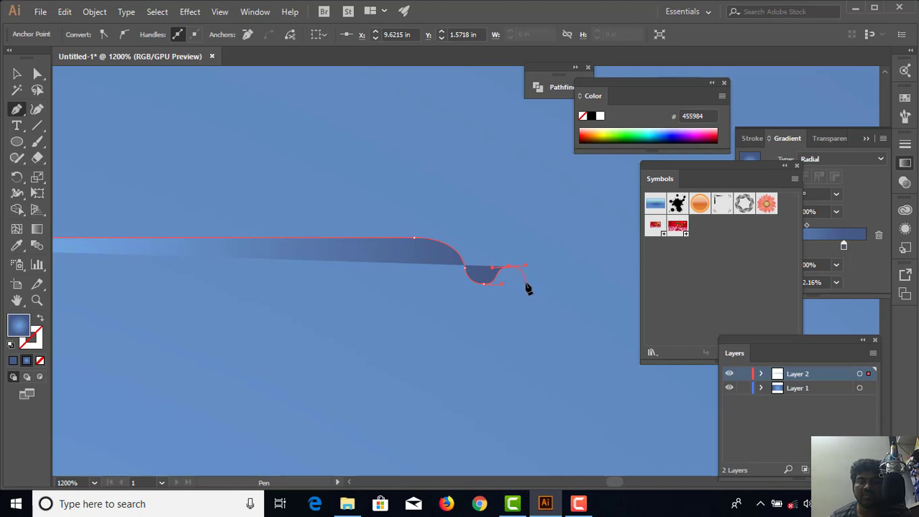
ctrl+click(529, 289)
click(530, 283)
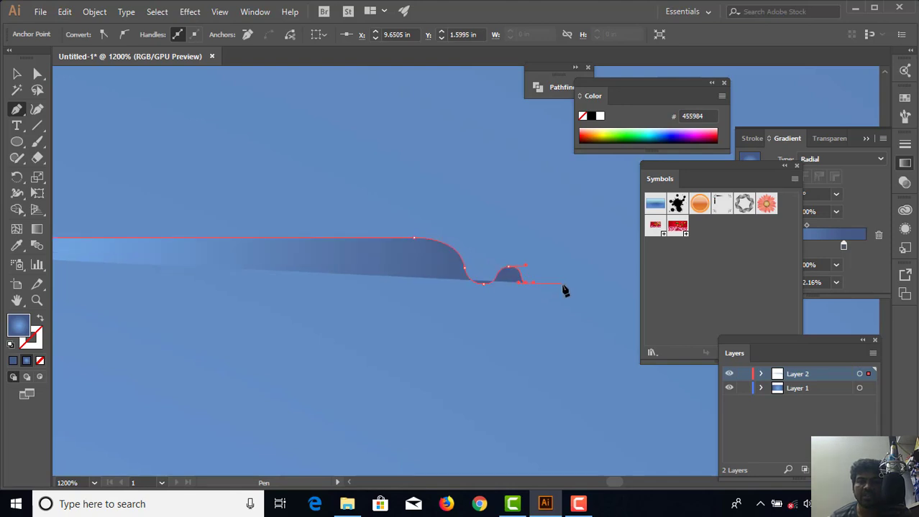
key(ctrl+z)
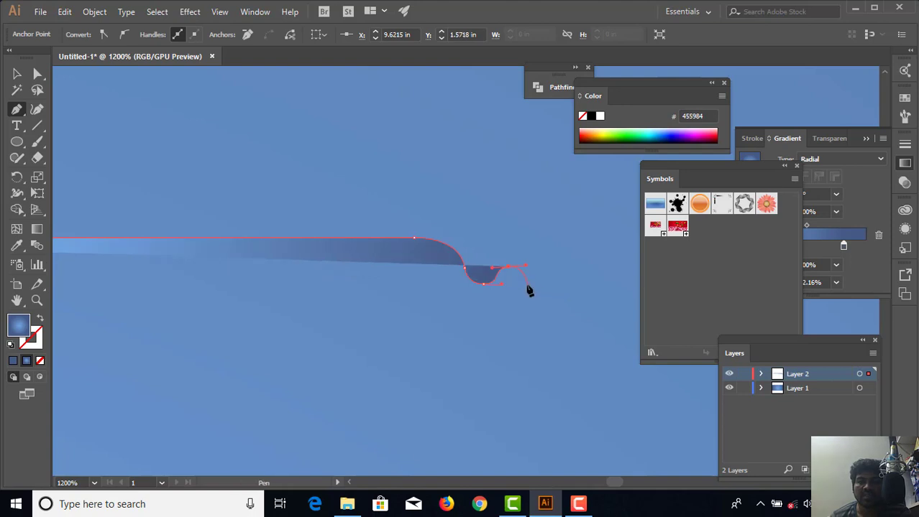
ctrl+click(532, 284)
key(ctrl+shift+z)
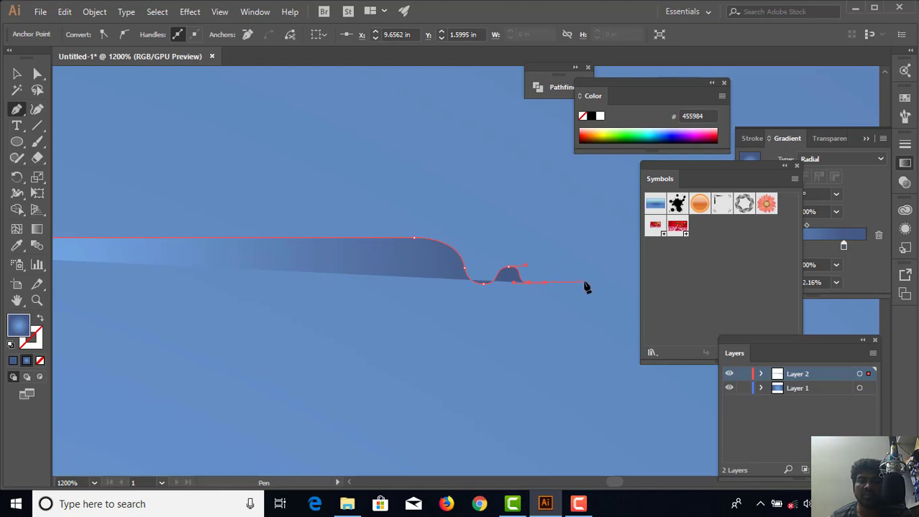
Extend the path's tail past the bump, remove stray segments, and bring the area below into view
key(ctrl+minus)
key(ctrl+minus)
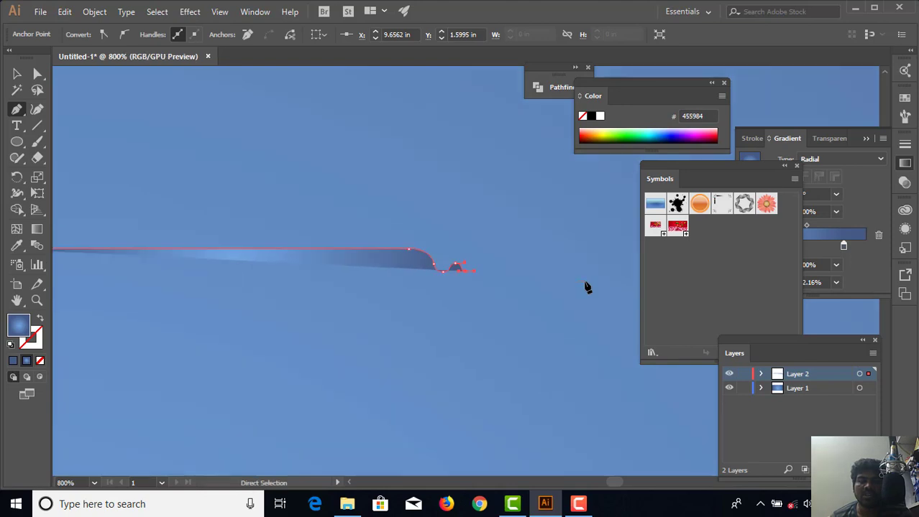
drag(531, 282, 492, 197)
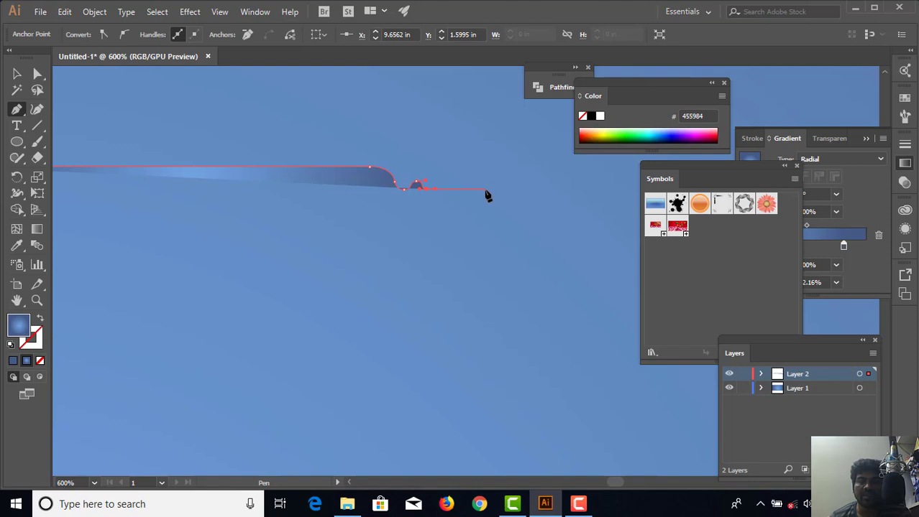
click(485, 191)
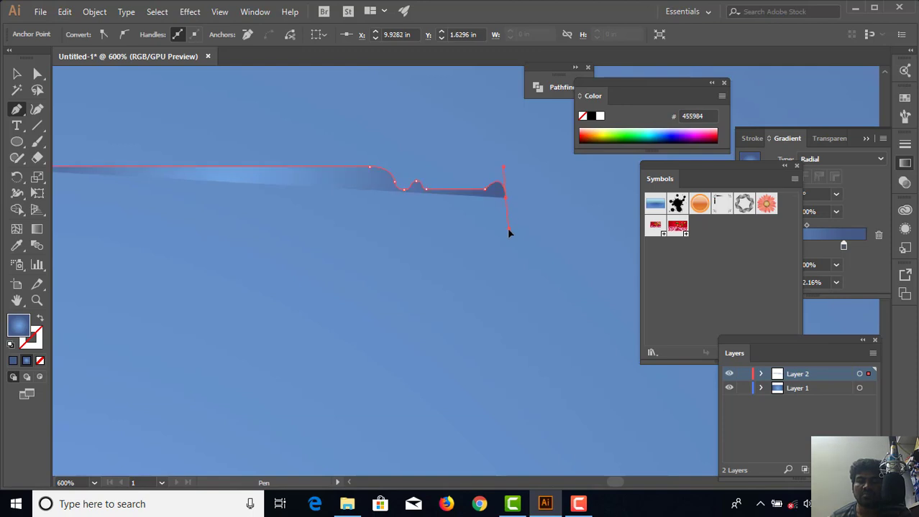
key(ctrl+z)
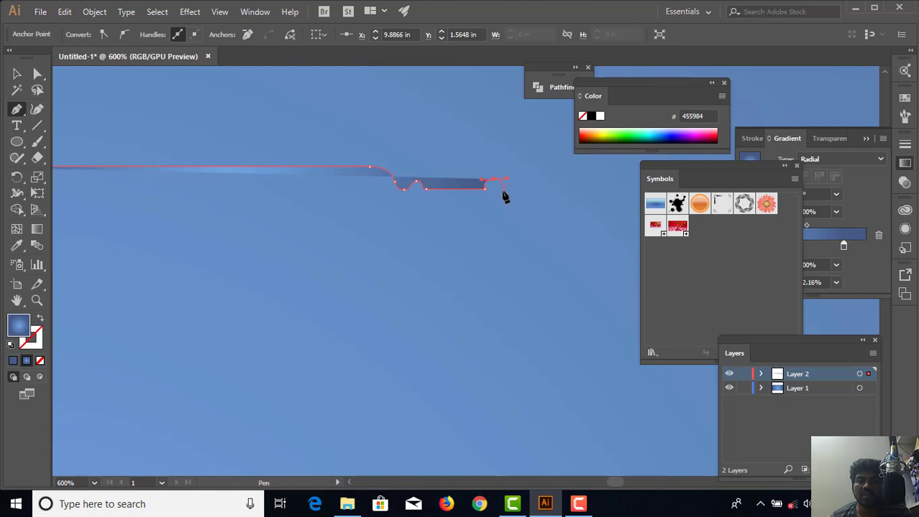
key(ctrl+z)
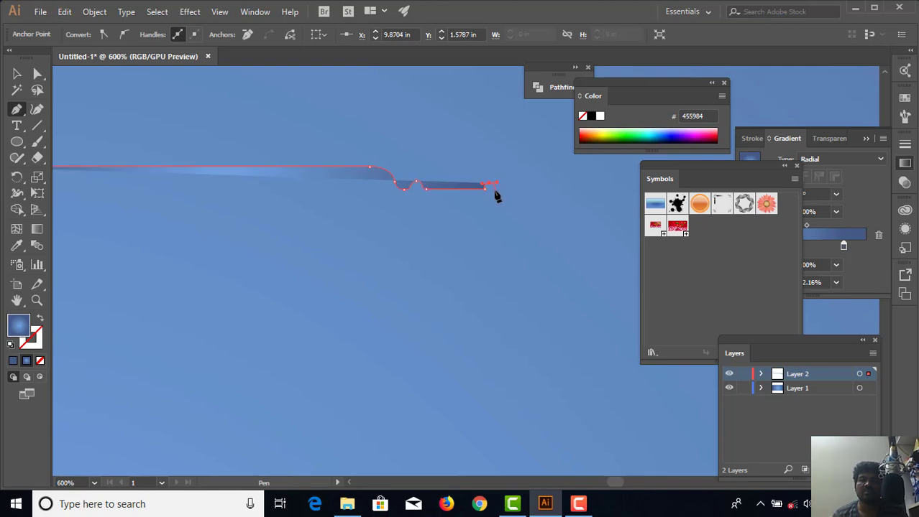
click(494, 190)
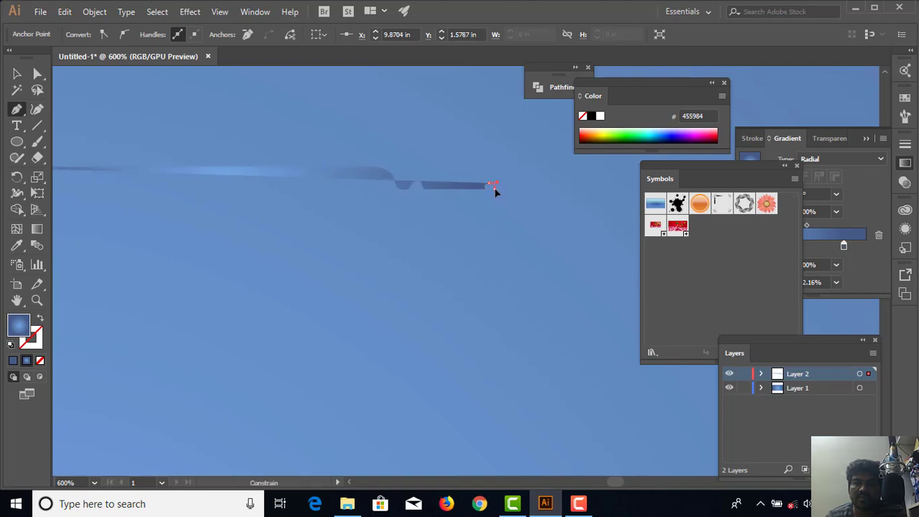
scroll(498, 325, down, 2)
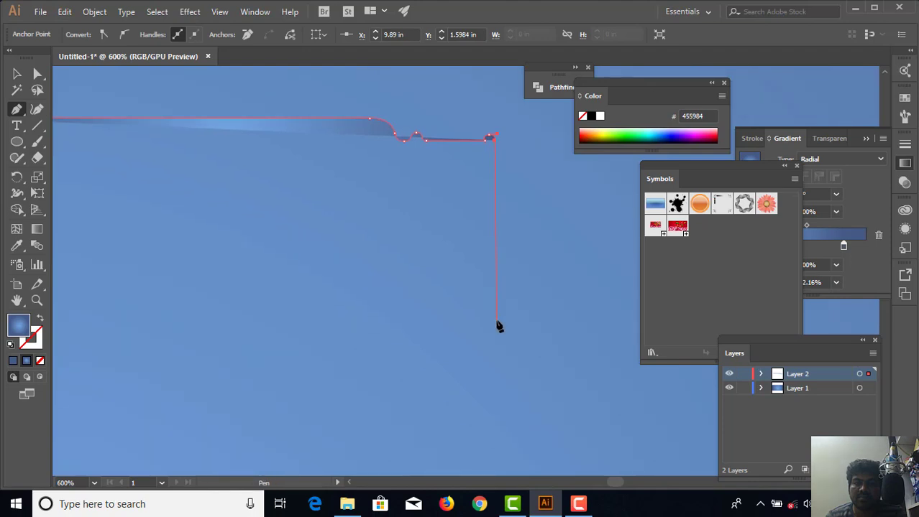
scroll(497, 328, down, 2)
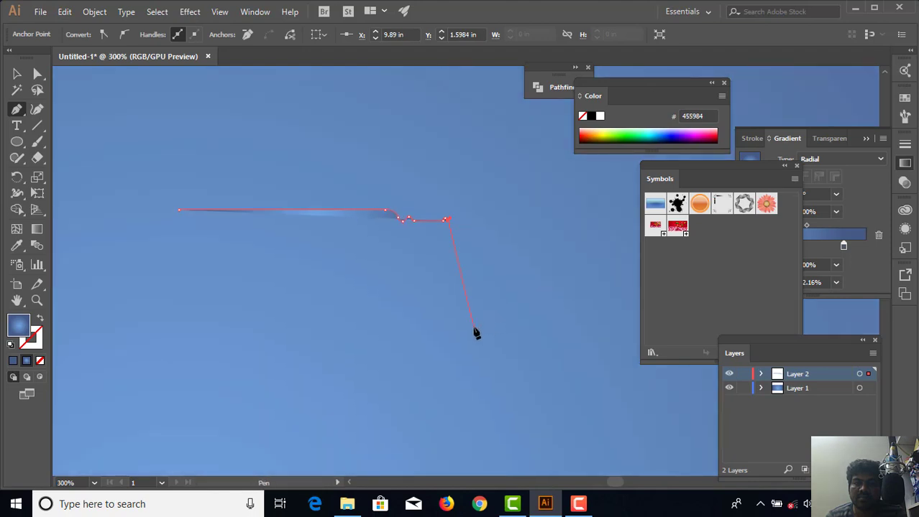
scroll(475, 333, down, 3)
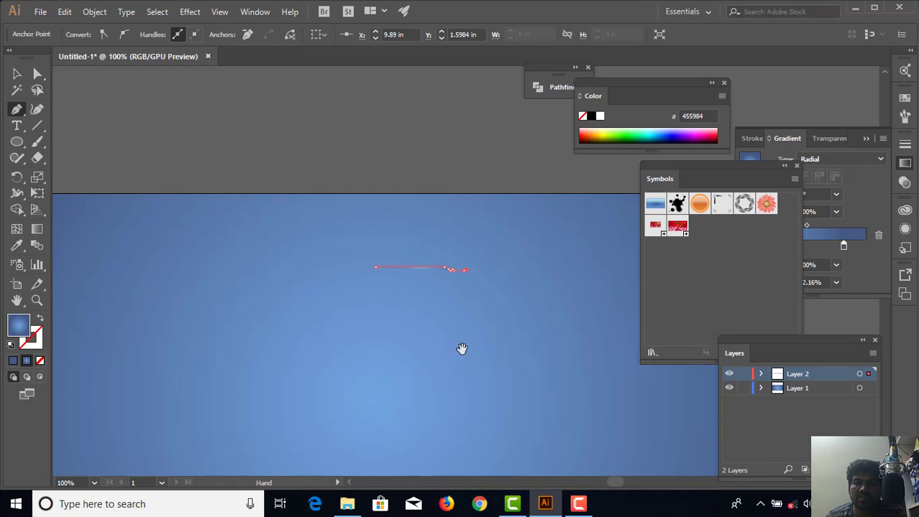
drag(462, 349, 431, 211)
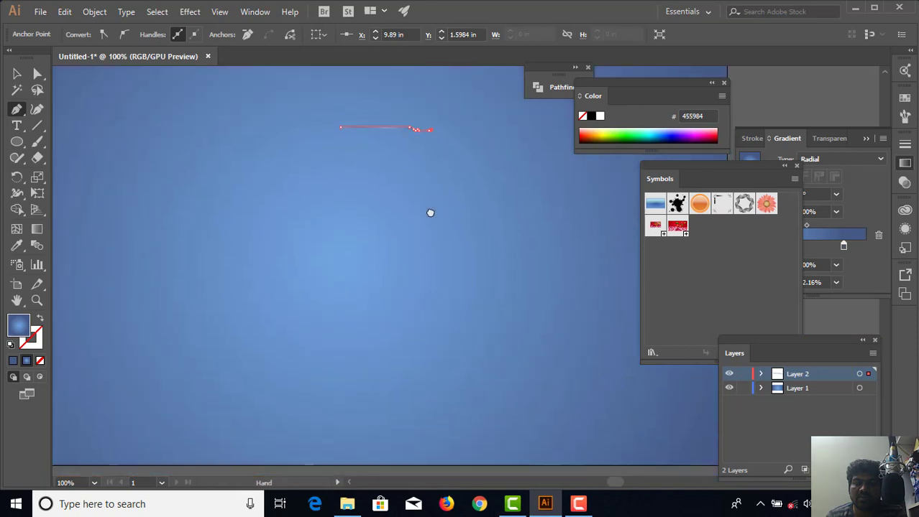
Run a straight right edge down below the path, discarding misplaced corner anchors
click(430, 301)
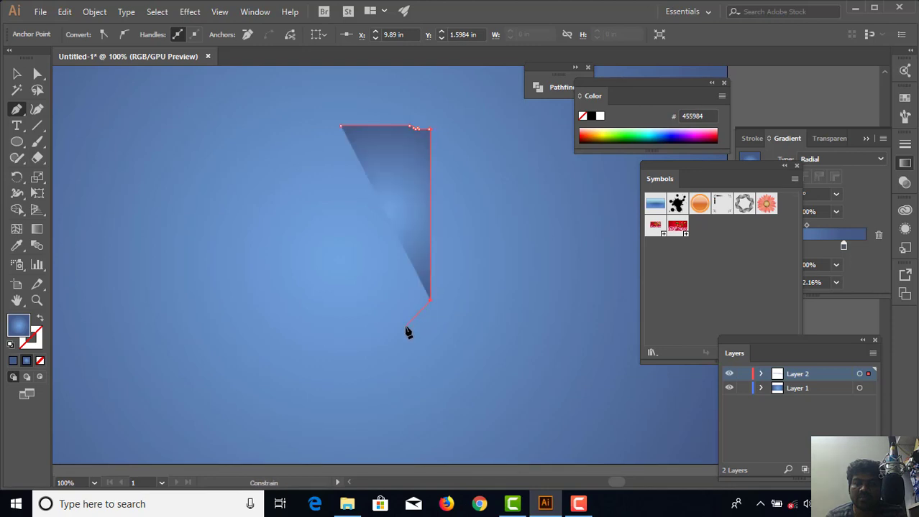
scroll(413, 317, up, 4)
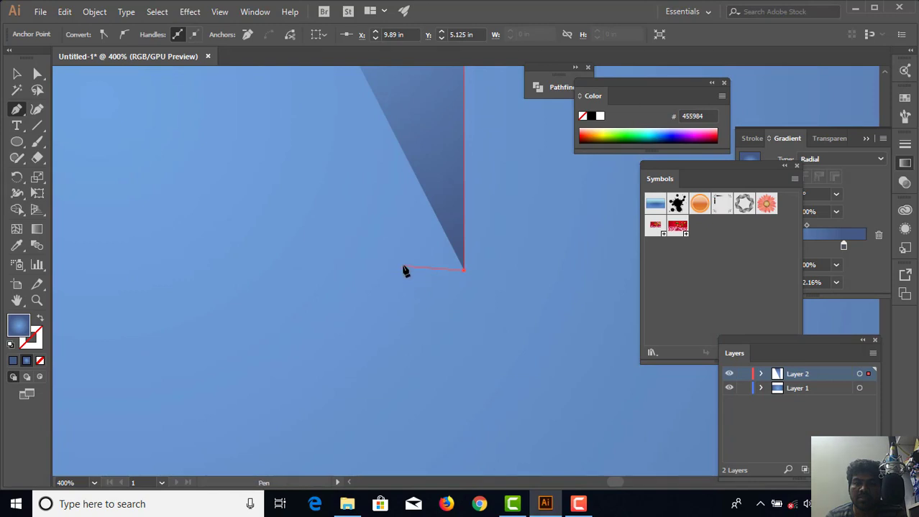
mouse_move(412, 280)
mouse_down()
mouse_move(425, 279)
mouse_move(410, 289)
mouse_up()
key(ctrl+z)
click(445, 287)
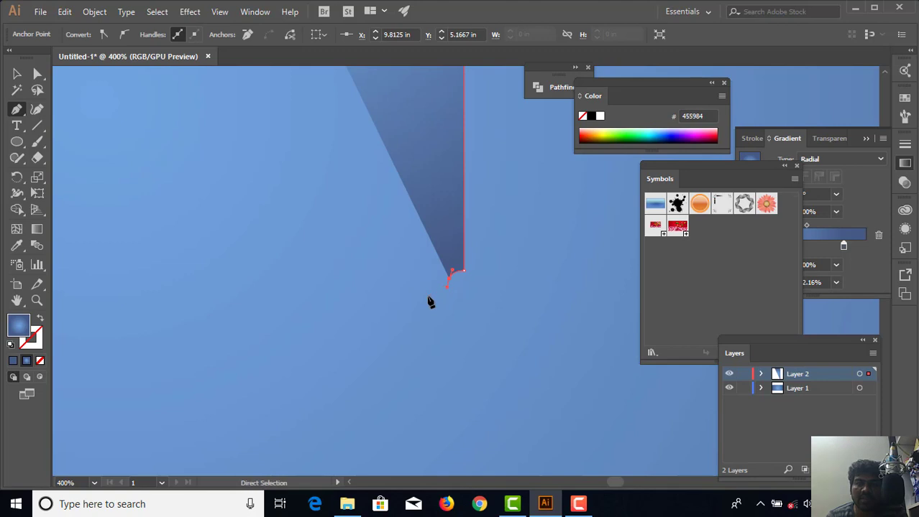
key(ctrl+z)
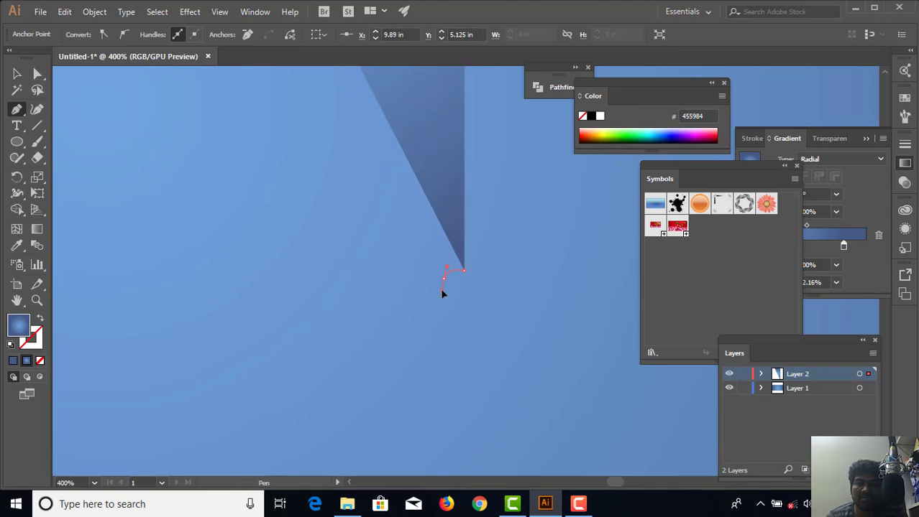
Round the bottom-right corner into a small notch leading into the bottom edge
drag(442, 293, 438, 301)
key(ctrl+z)
drag(441, 313, 439, 315)
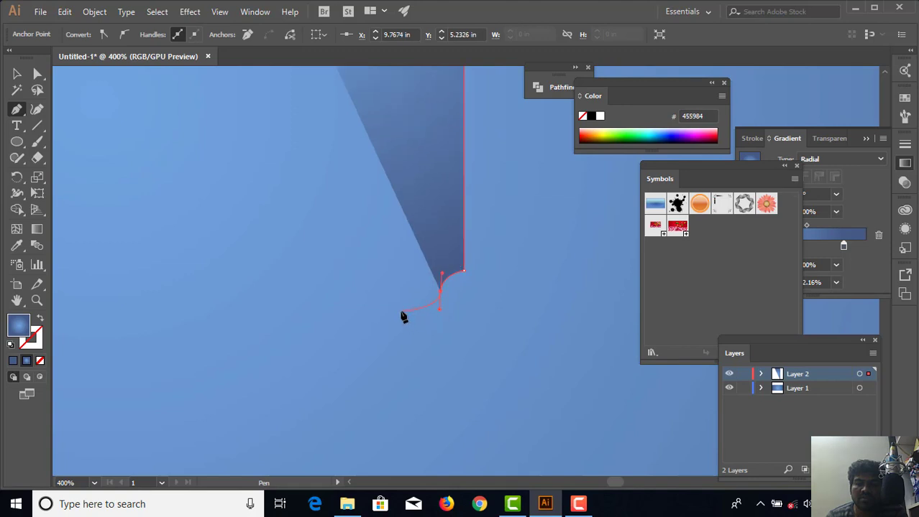
drag(415, 310, 401, 313)
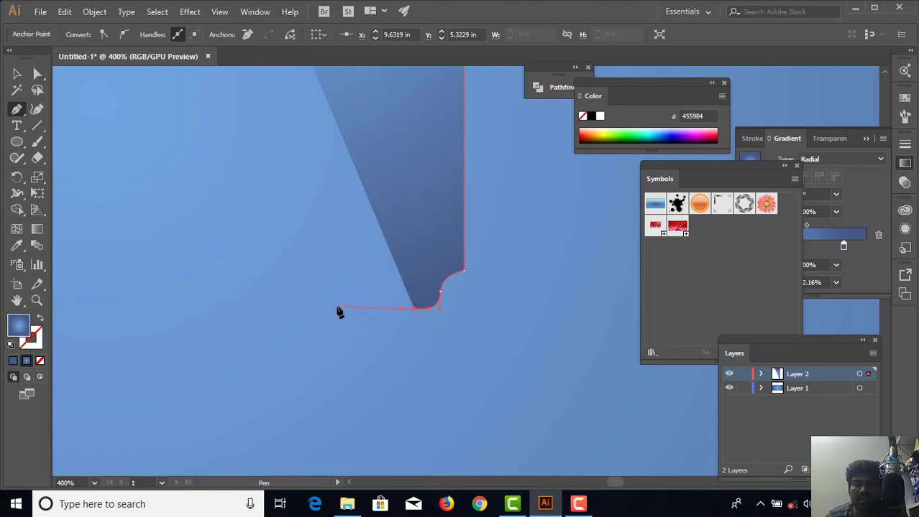
key(ctrl+minus)
key(ctrl+minus)
key(ctrl+minus)
key(ctrl+minus)
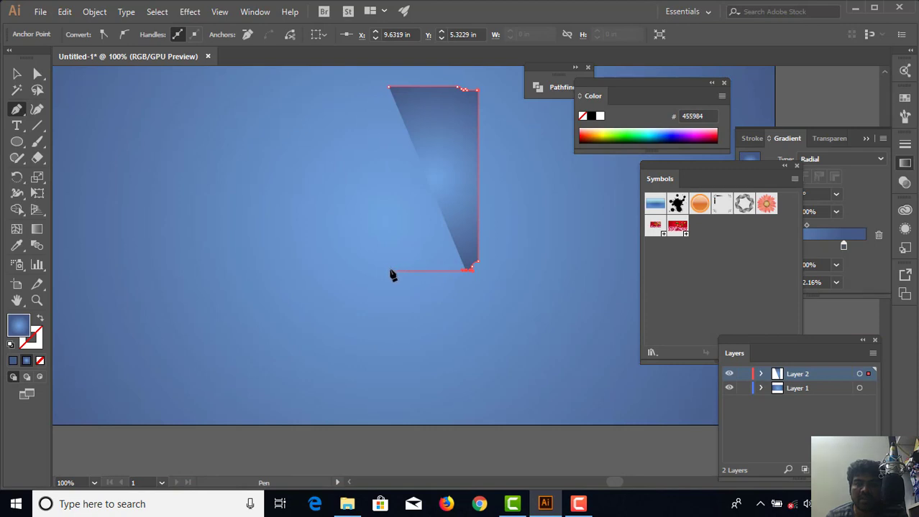
Close the outline through a bottom-left corner, then nudge that corner slightly right
shift+click(386, 272)
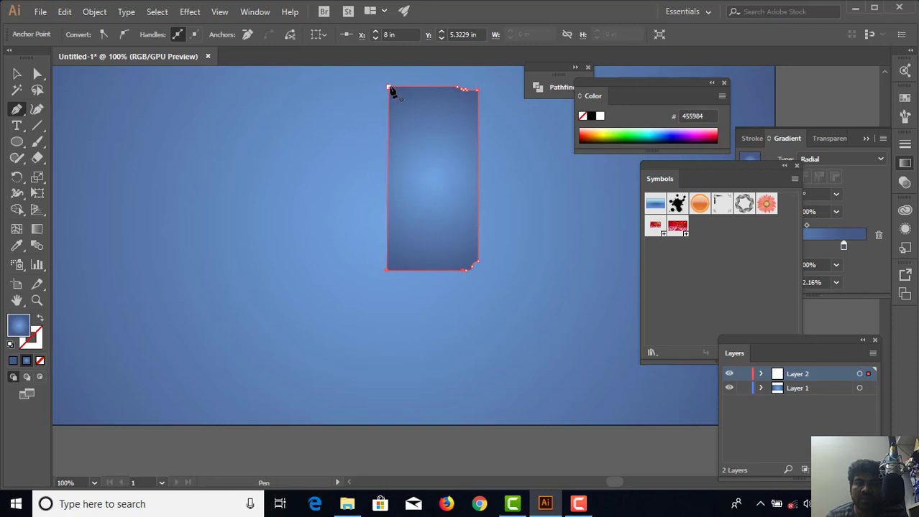
click(389, 88)
click(32, 76)
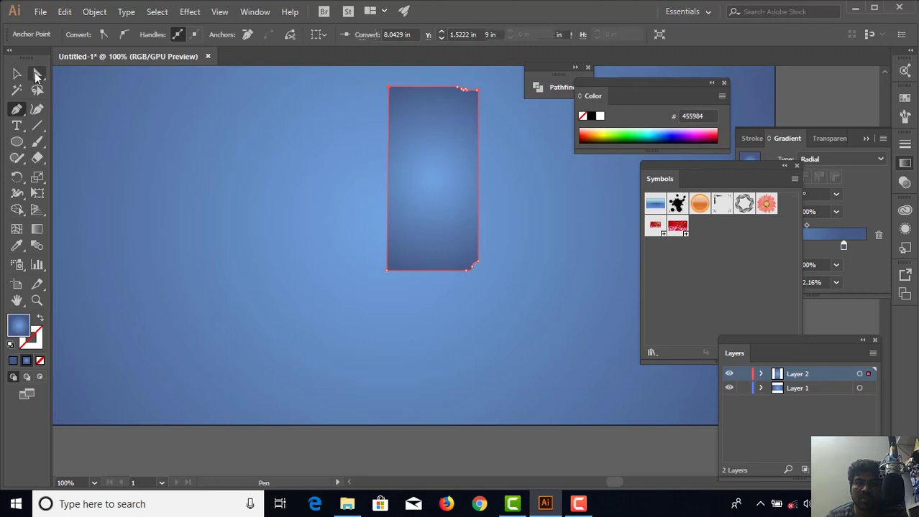
click(387, 271)
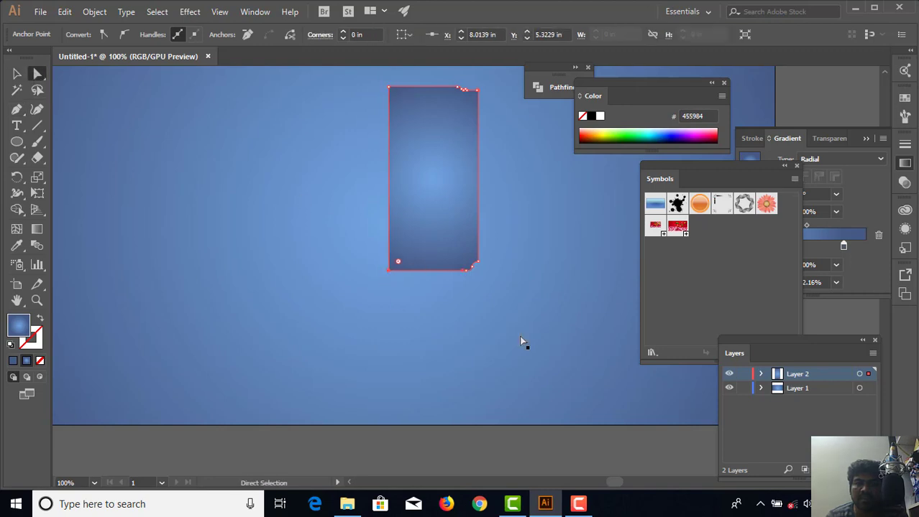
key(Right)
key(Right)
key(ctrl+plus)
key(ctrl+plus)
key(ctrl+plus)
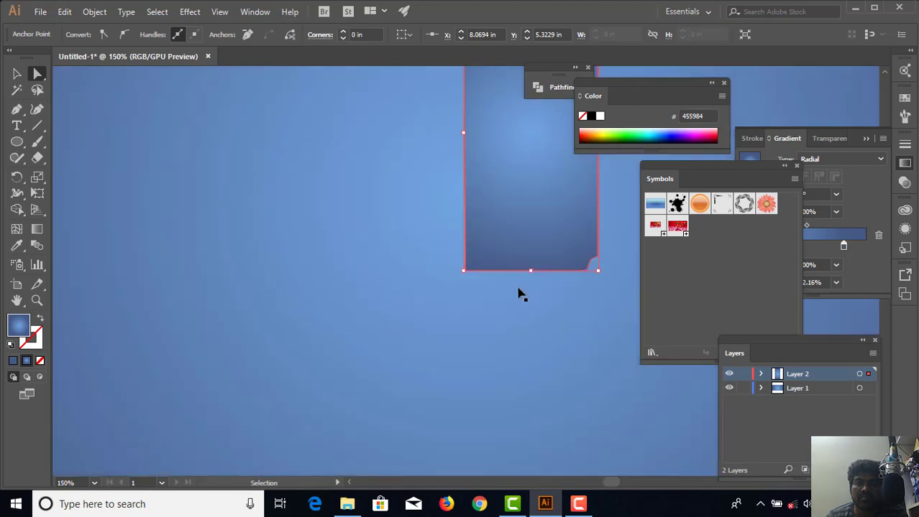
drag(513, 279, 168, 340)
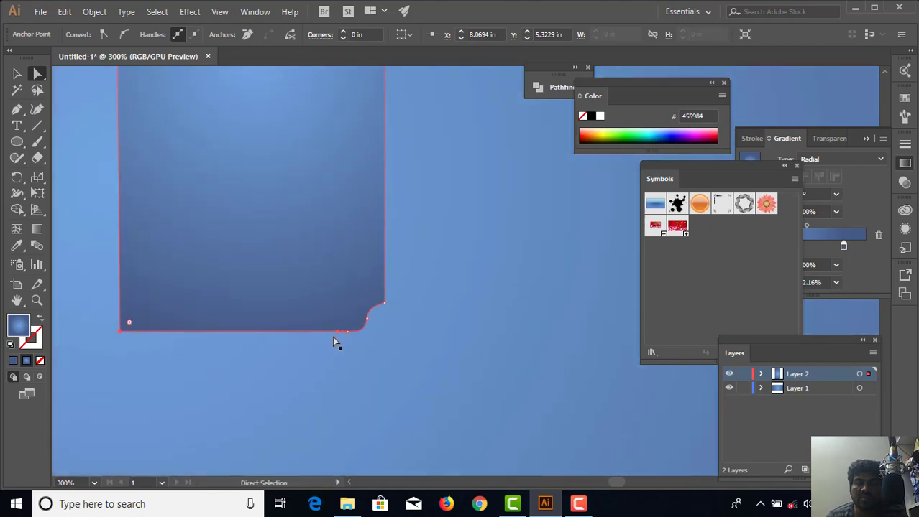
Round the corner above the bottom-right notch to about 0.02 in using its live-corner widget
click(384, 304)
scroll(393, 316, up, 6)
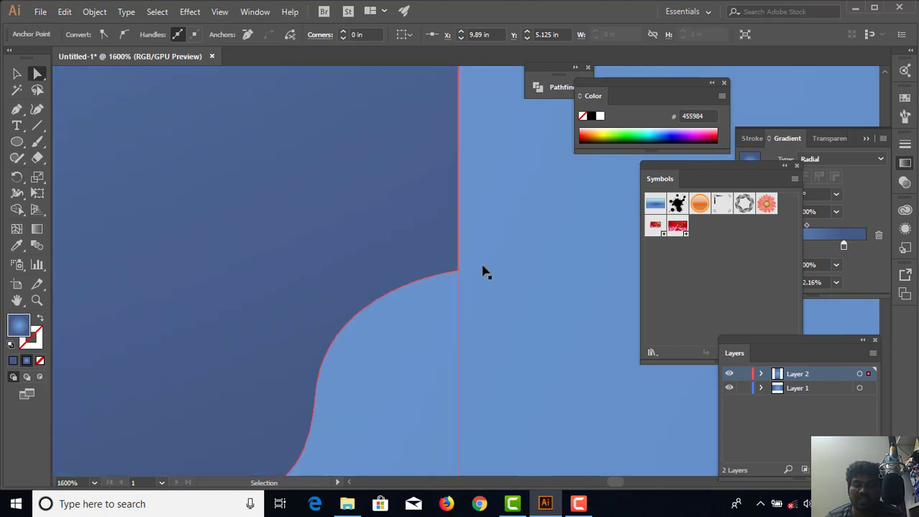
click(461, 273)
click(459, 272)
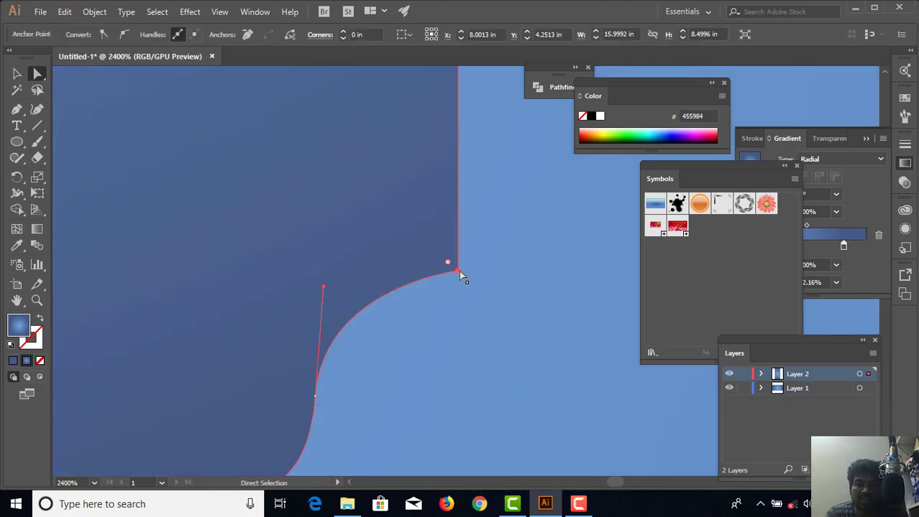
drag(449, 266, 432, 253)
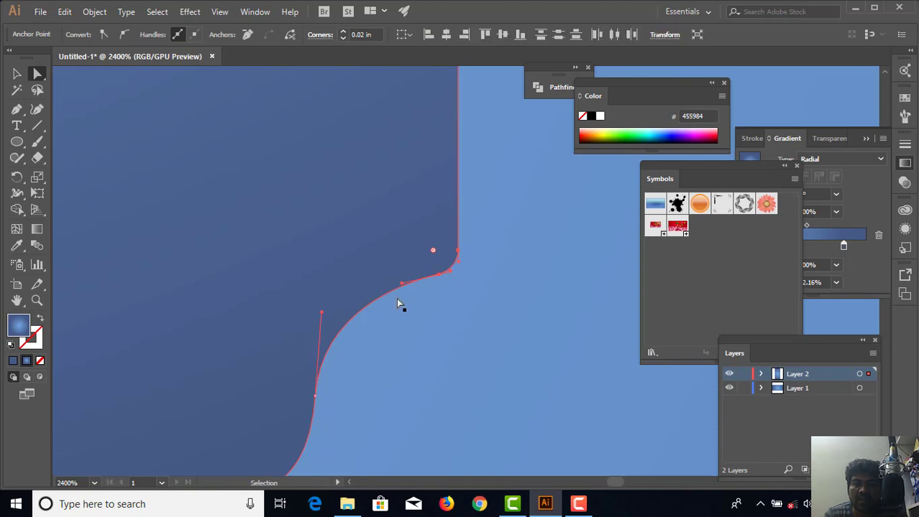
key(ctrl+minus)
key(ctrl+minus)
key(ctrl+minus)
key(ctrl+minus)
key(ctrl+minus)
key(ctrl+minus)
key(ctrl+minus)
key(ctrl+minus)
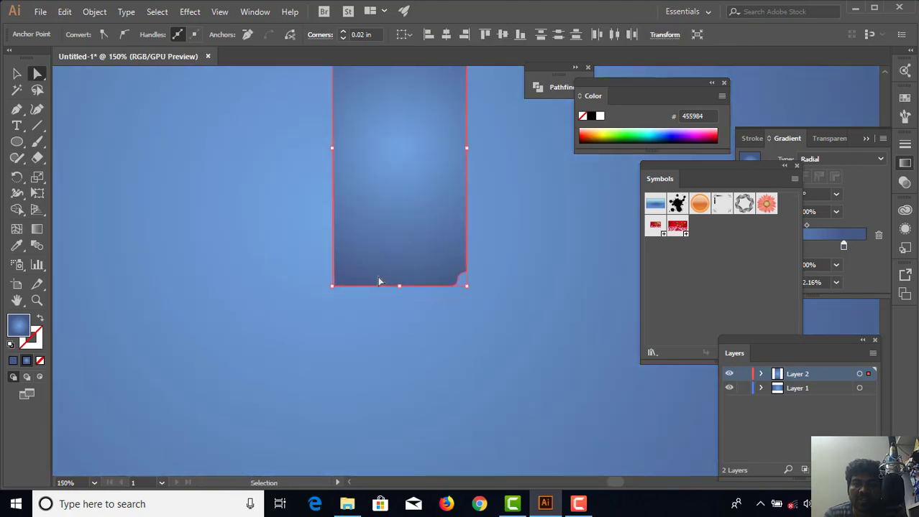
scroll(372, 263, up, 2)
click(374, 266)
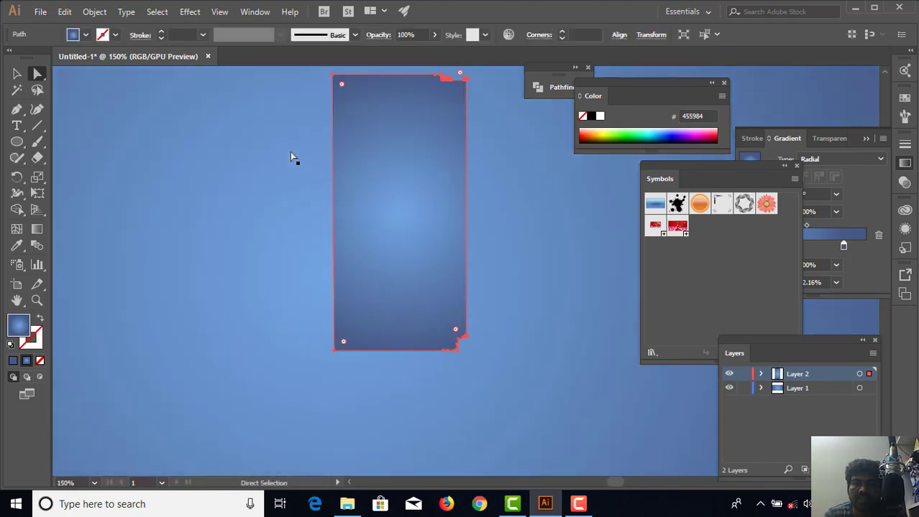
Shift the top-left corner anchor four nudges to the right
click(332, 75)
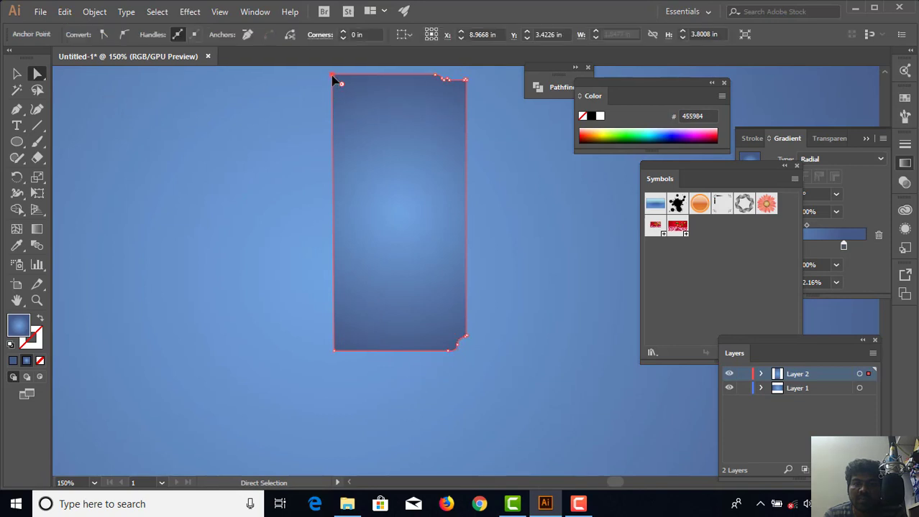
key(Right)
key(Right)
key(Right)
key(Right)
key(Right)
key(Right)
key(Right)
key(Right)
key(Right)
key(Right)
key(Right)
key(Right)
key(Right)
key(Right)
key(Right)
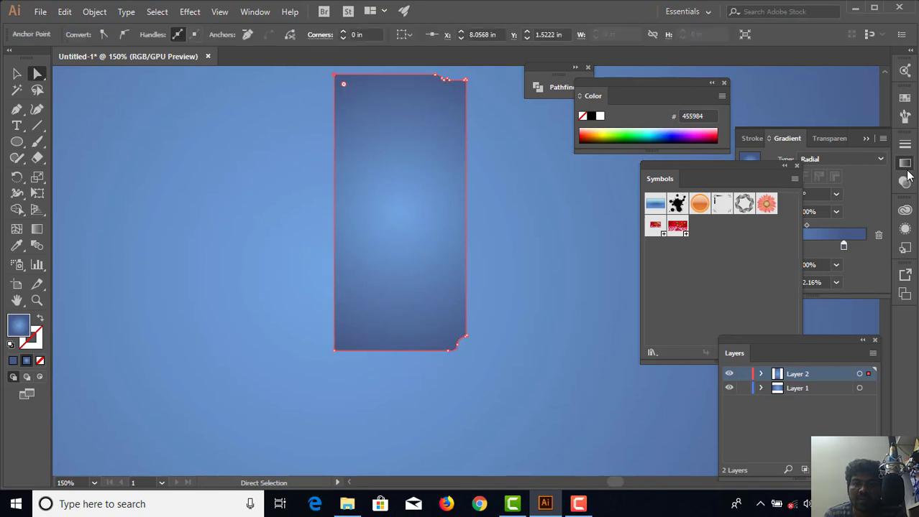
key(Right)
key(Right)
key(Right)
key(Right)
key(Right)
key(Right)
key(Right)
key(Right)
key(Right)
key(Right)
key(Right)
key(Right)
key(Right)
key(Right)
key(Right)
key(Right)
key(Right)
key(Right)
key(Right)
key(Right)
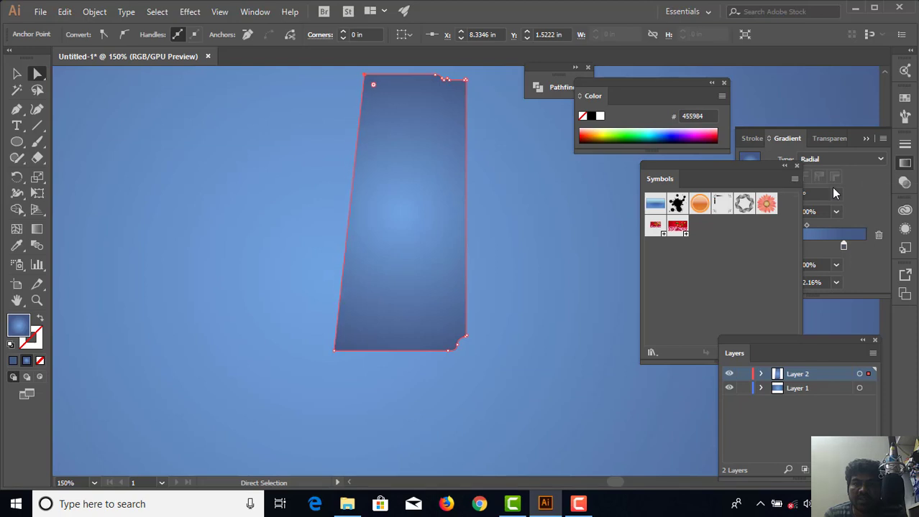
key(Right)
key(Right)
key(Right)
key(Right)
key(Right)
key(Right)
key(Right)
key(Right)
key(Right)
key(Right)
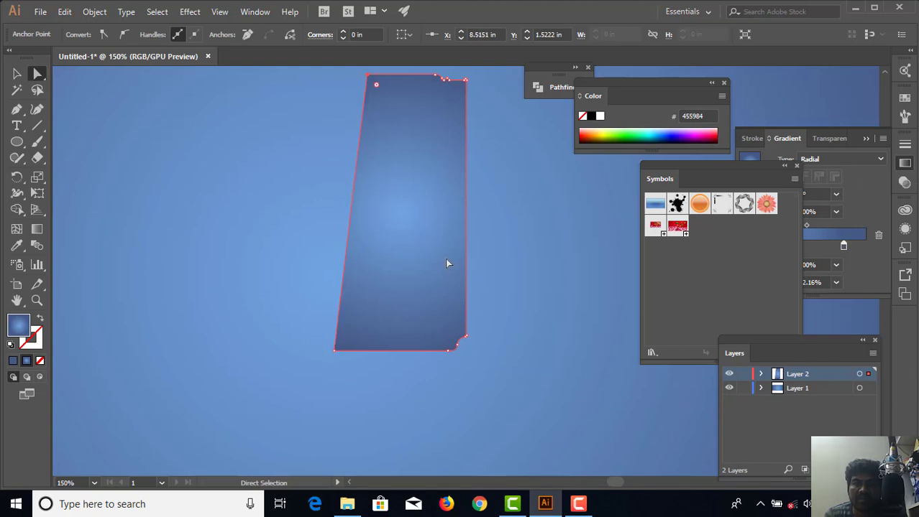
key(Right)
key(Right)
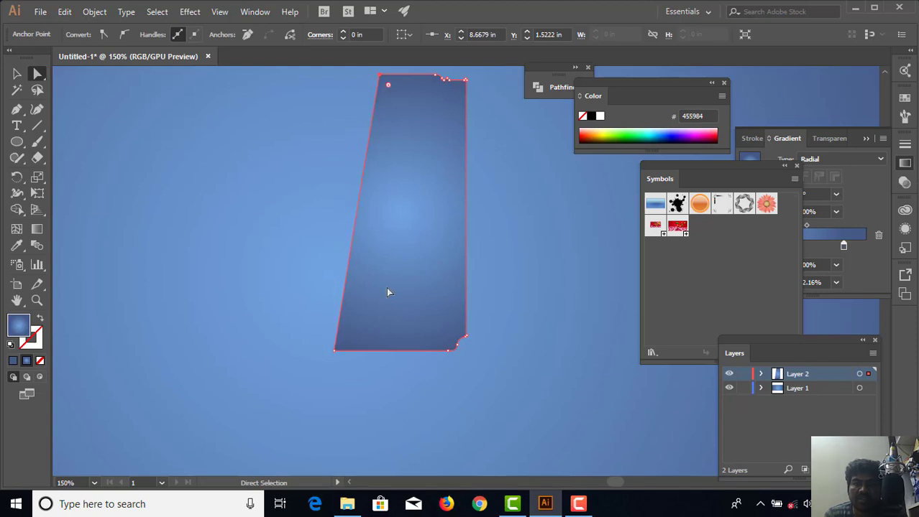
Fine-tune the bottom-left corner anchor's horizontal position with arrow nudges
click(334, 352)
key(Right)
key(Right)
key(Right)
key(Right)
key(Right)
key(Right)
key(Right)
key(Right)
key(Right)
key(Right)
key(Right)
key(Right)
key(Right)
key(Right)
key(Right)
key(Right)
key(Right)
key(Right)
key(Right)
key(Right)
key(Right)
key(Right)
key(Right)
key(Right)
key(Right)
key(Right)
key(Right)
key(Right)
key(Right)
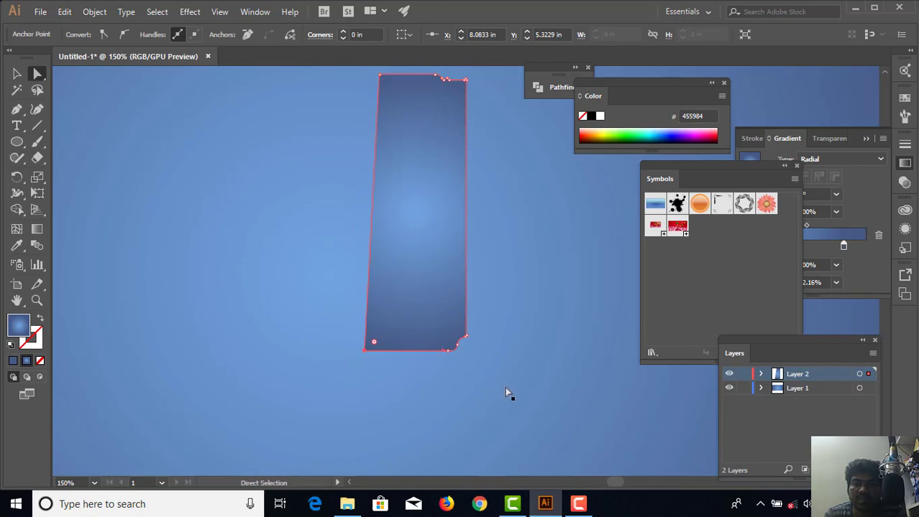
key(Left)
key(Left)
key(Left)
key(Left)
key(Left)
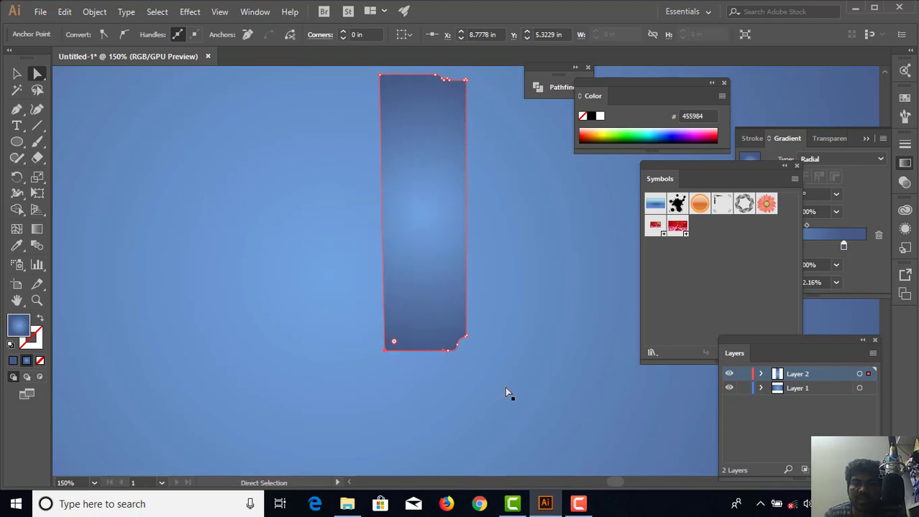
key(Left)
key(Left)
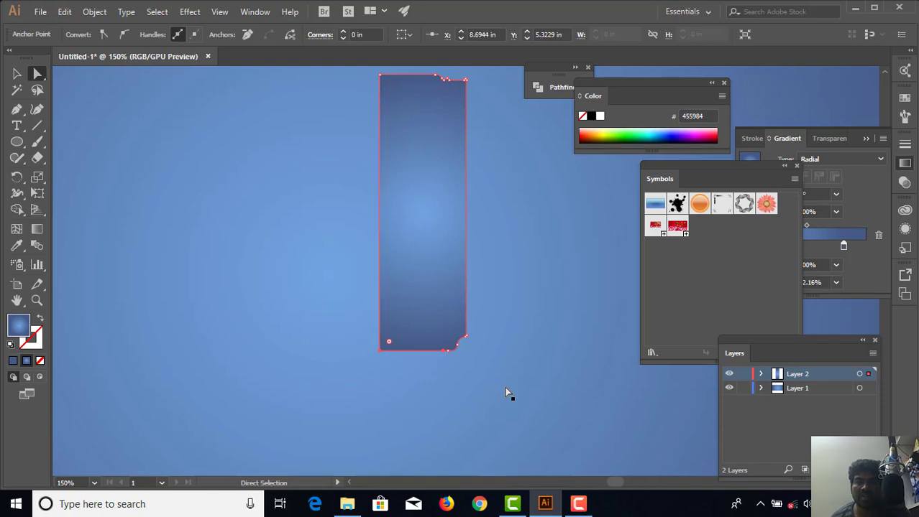
key(Left)
key(Right)
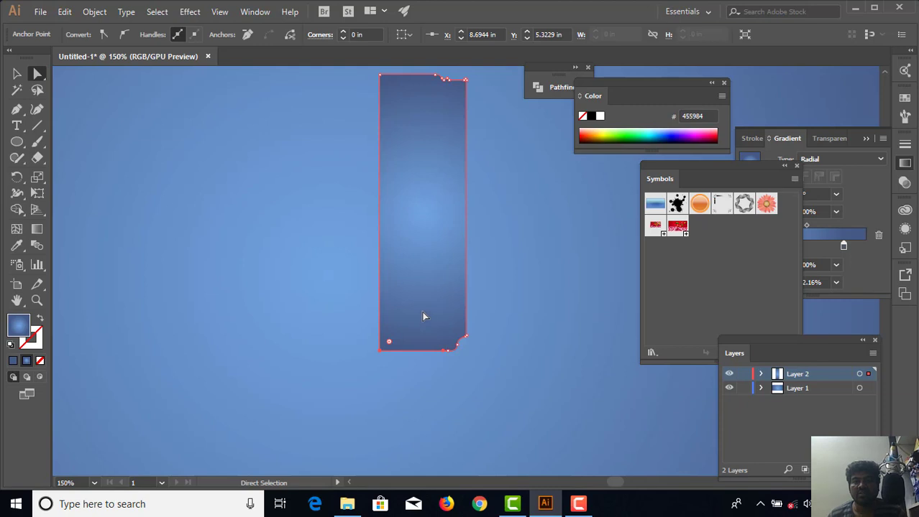
key(ctrl+plus)
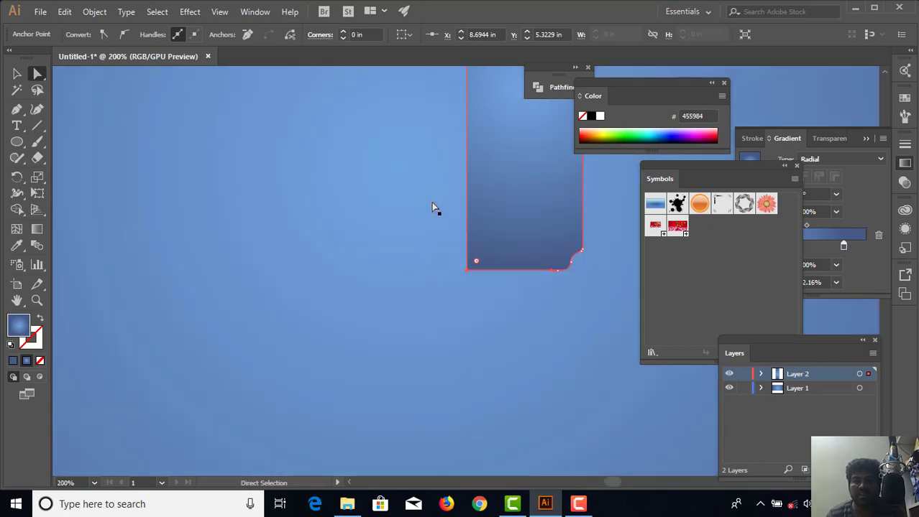
drag(431, 207, 344, 370)
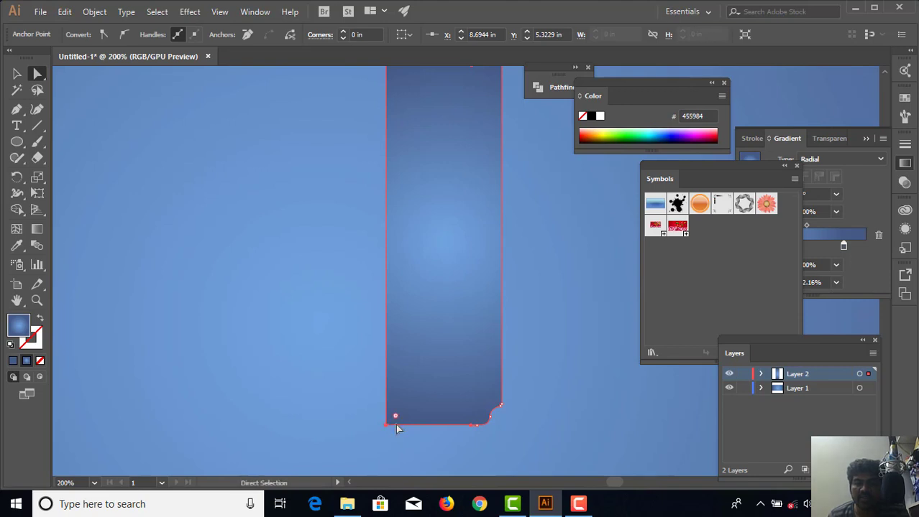
scroll(396, 424, up, 3)
scroll(396, 425, down, 2)
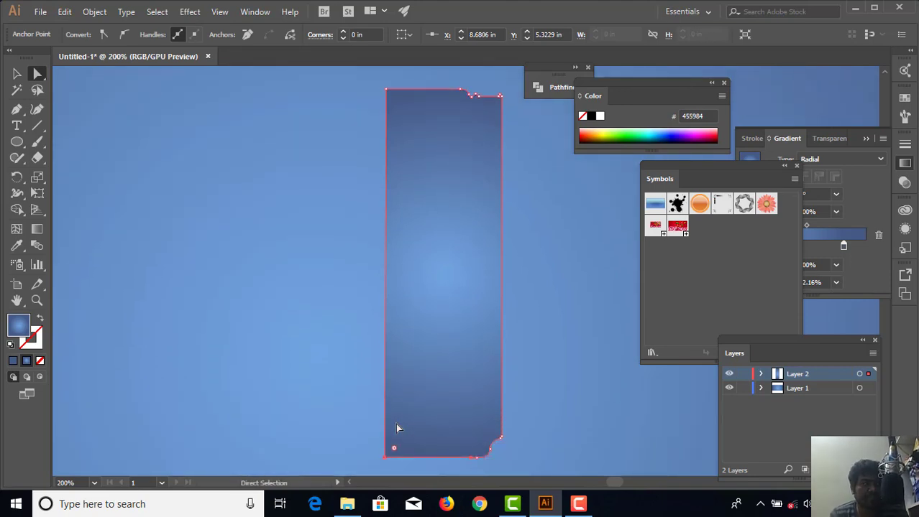
click(16, 74)
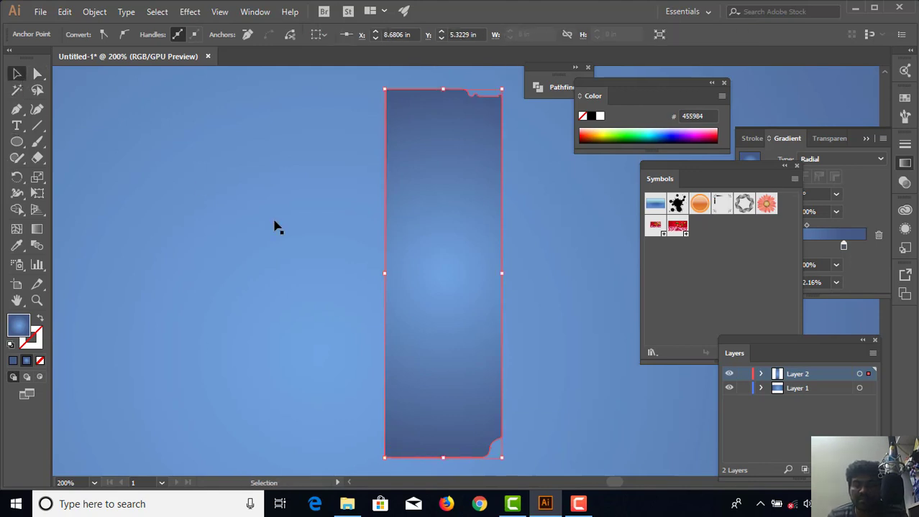
Drag the top-left anchor to align vertically with the bottom-left anchor
click(400, 239)
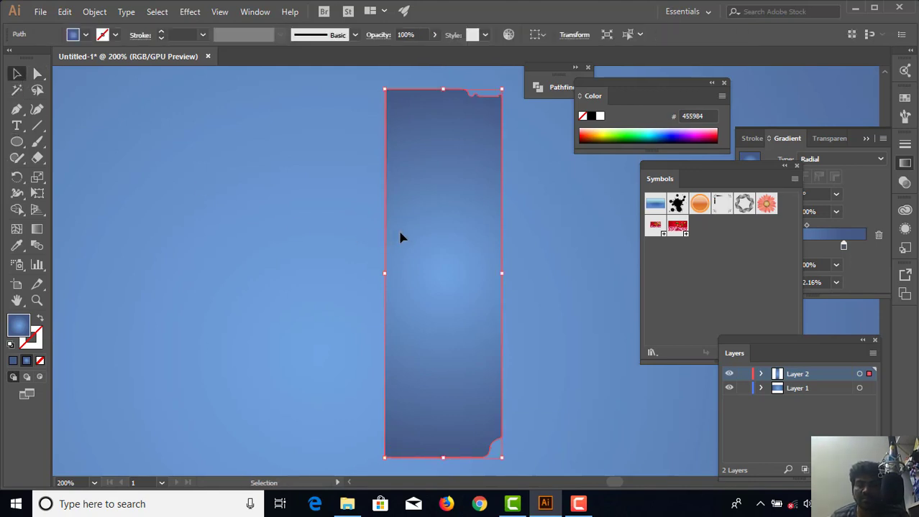
click(37, 74)
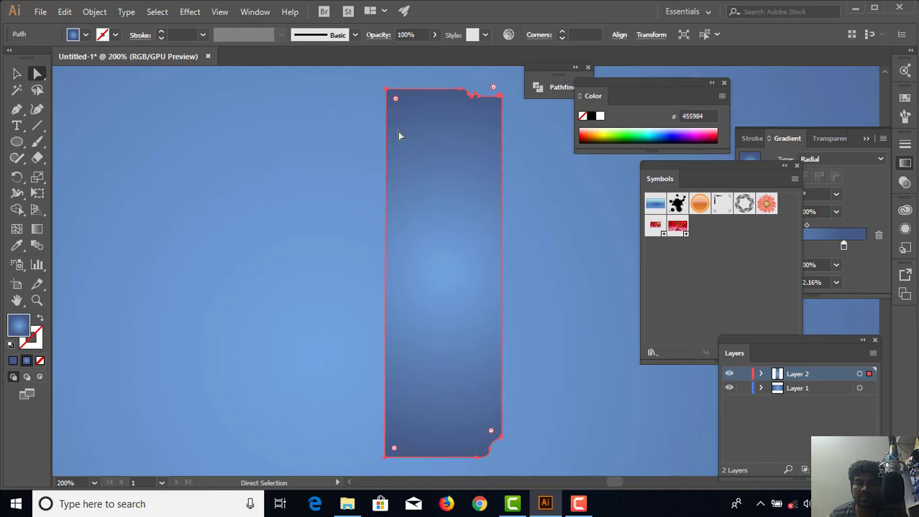
click(387, 91)
drag(387, 90, 386, 91)
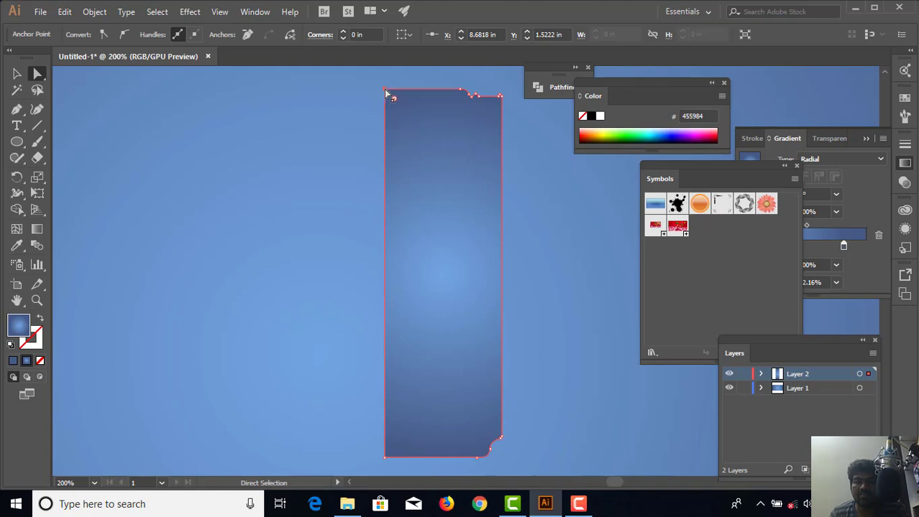
click(385, 457)
click(18, 73)
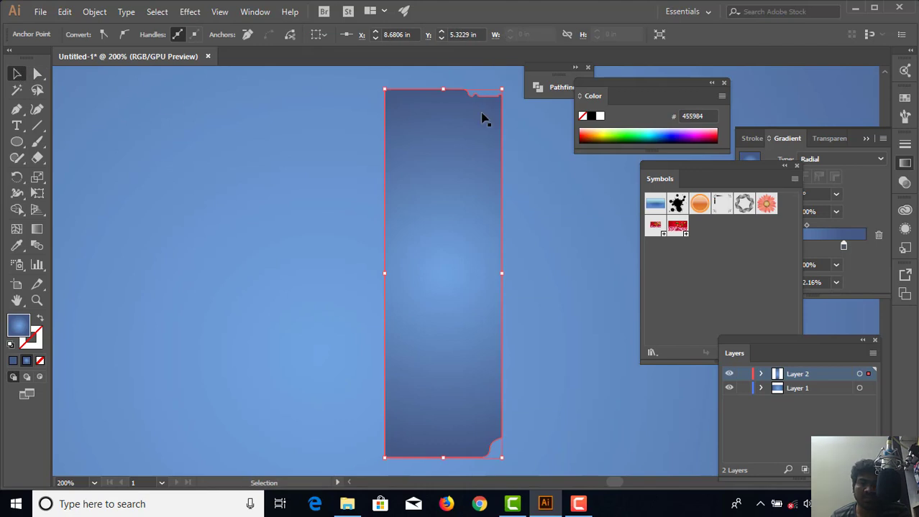
key(ctrl+equal)
drag(445, 189, 251, 397)
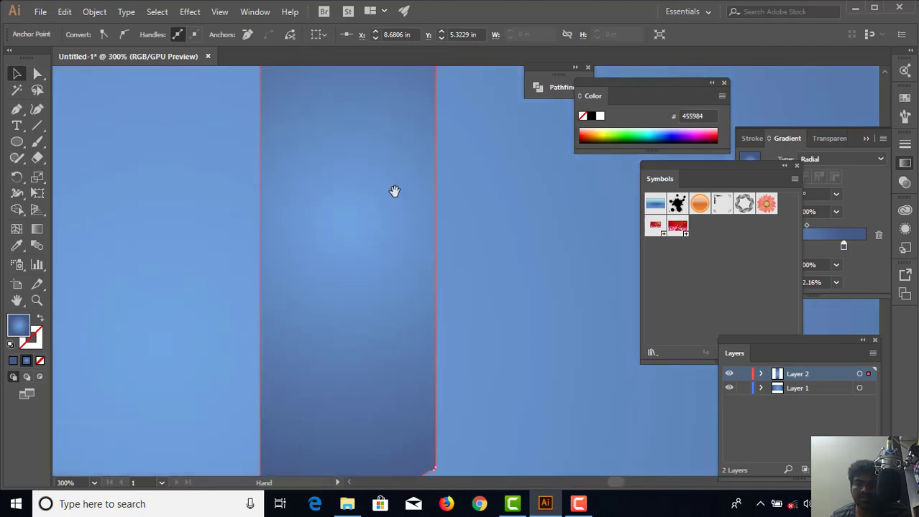
drag(394, 190, 379, 258)
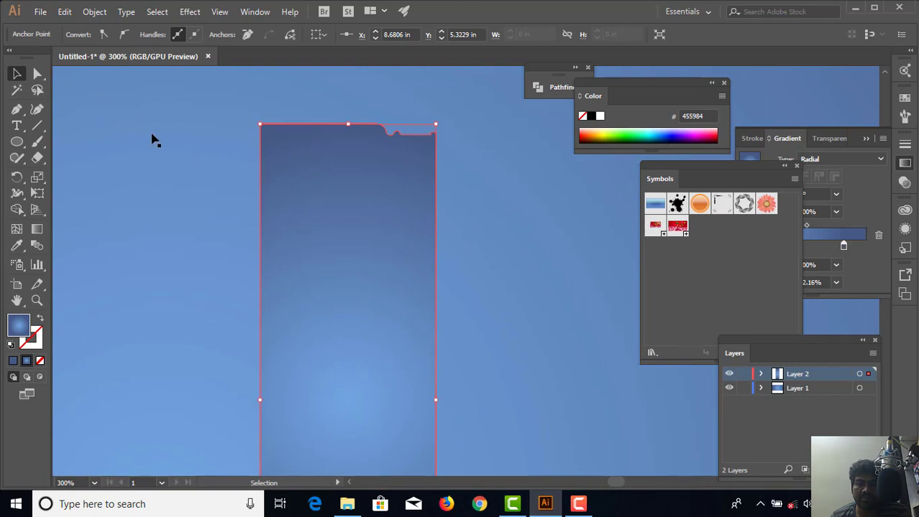
Replace the blue gradient with a solid white fill and set the stroke to None
click(660, 131)
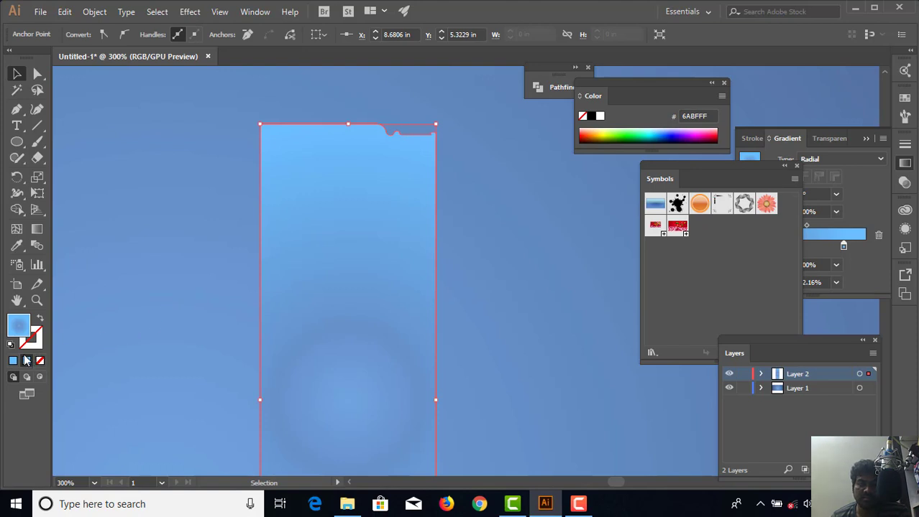
click(13, 361)
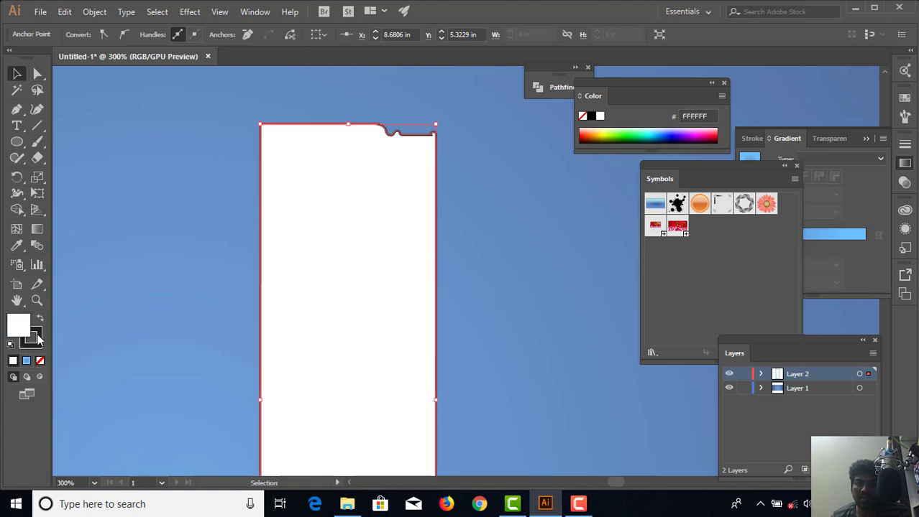
click(38, 337)
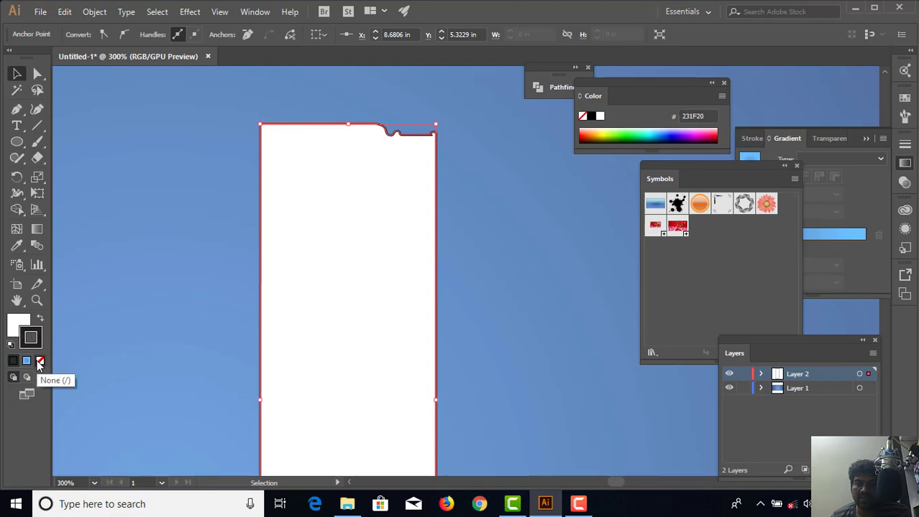
click(40, 362)
click(21, 327)
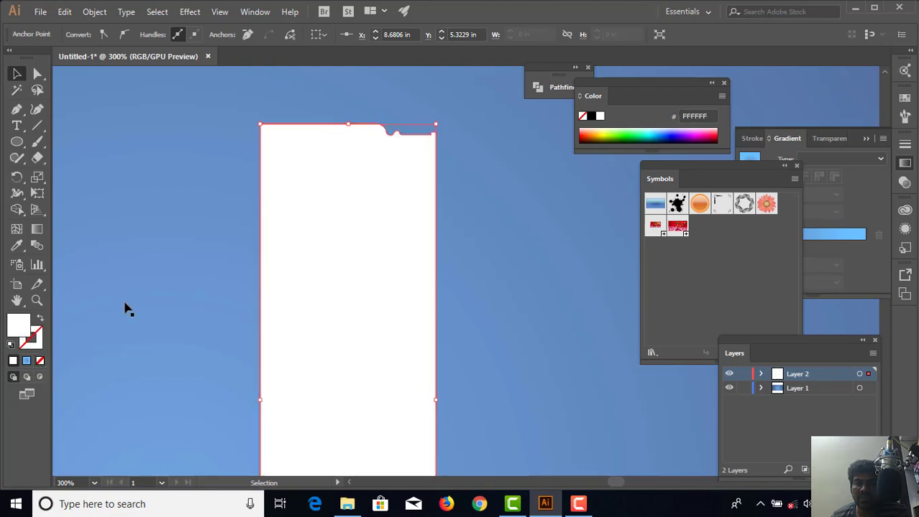
click(198, 180)
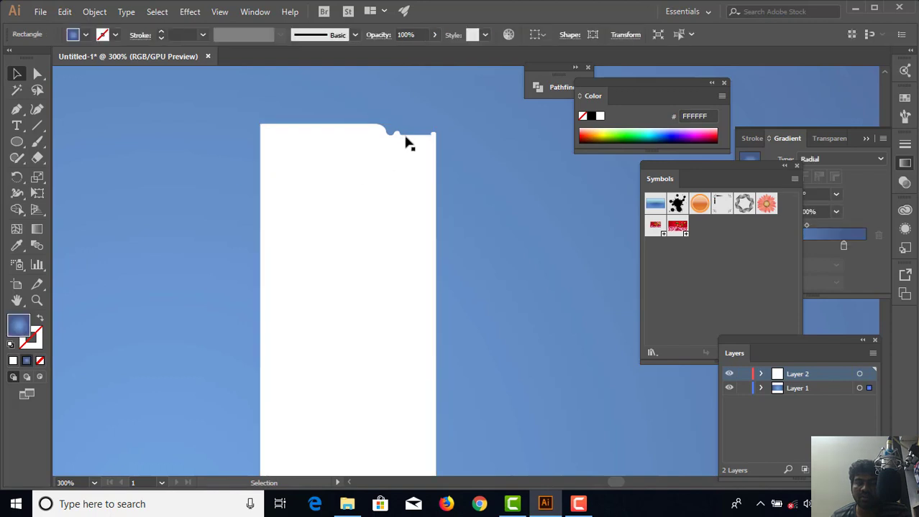
Zoom into the top edge and select the small left bump's anchors with Direct Selection
click(431, 139)
key(ctrl+=)
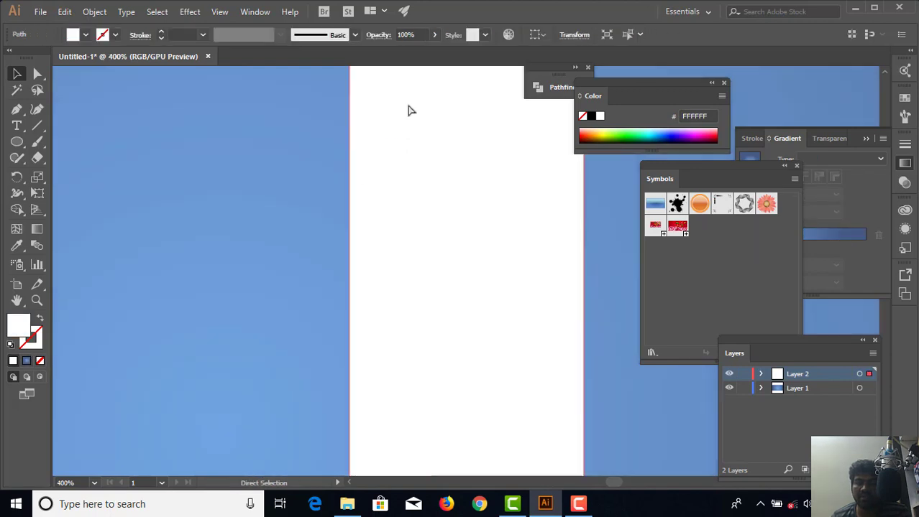
key(ctrl+=)
drag(439, 129, 330, 394)
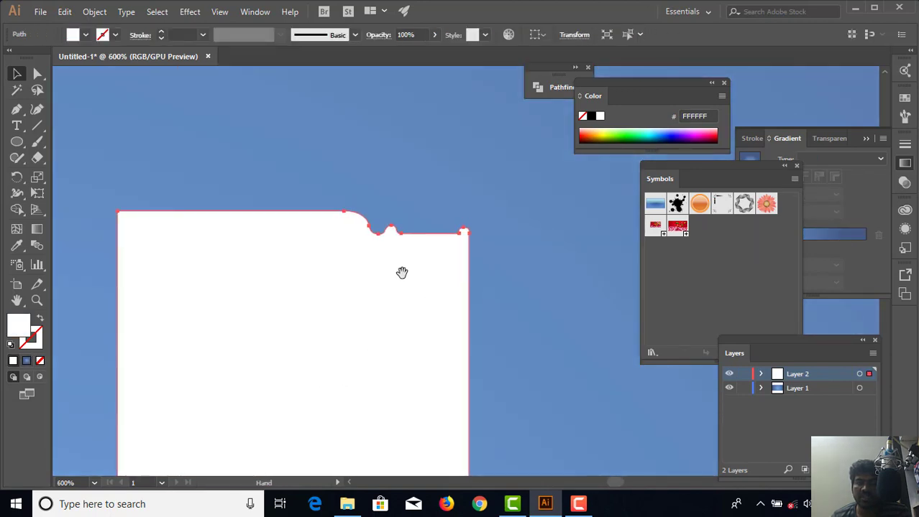
key(a)
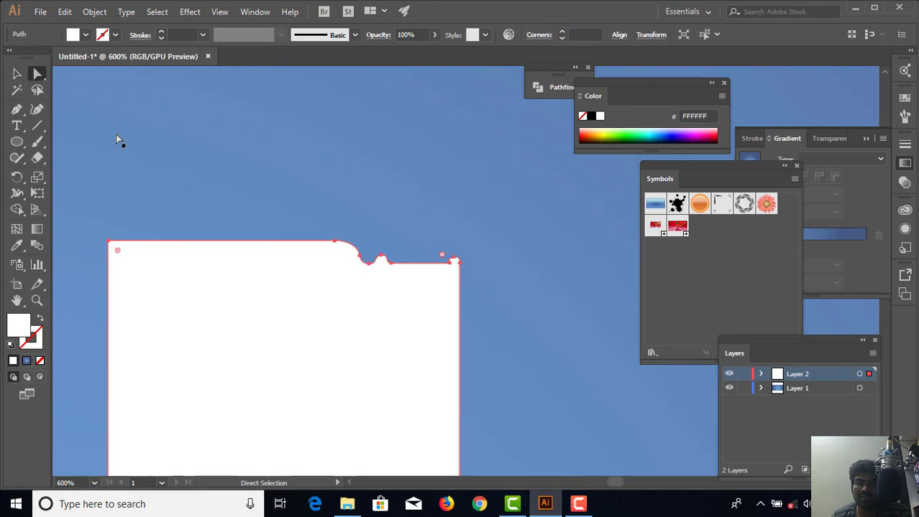
key(ctrl+=)
key(ctrl+=)
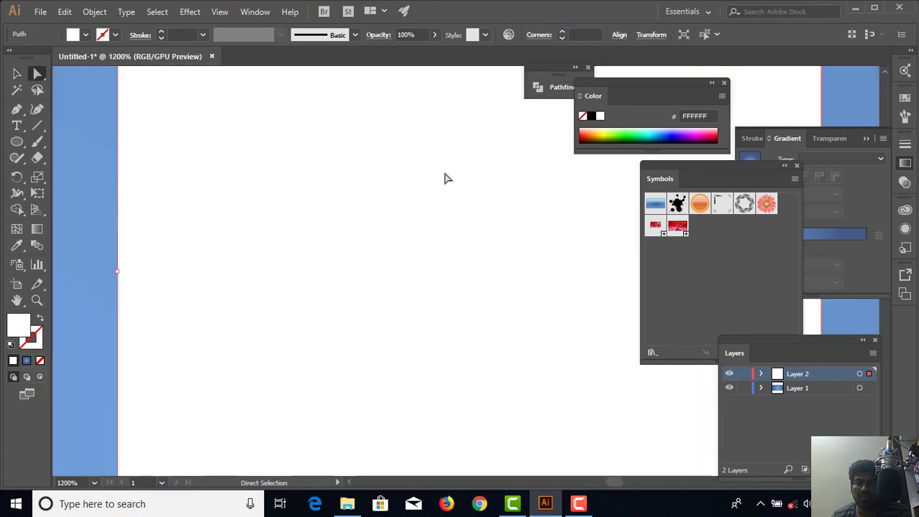
drag(443, 176, 295, 468)
drag(479, 399, 422, 390)
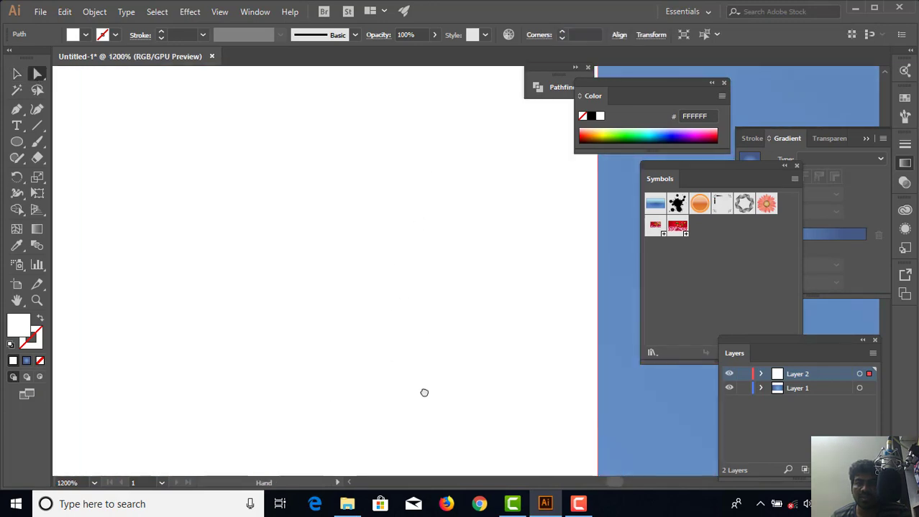
drag(424, 93, 409, 297)
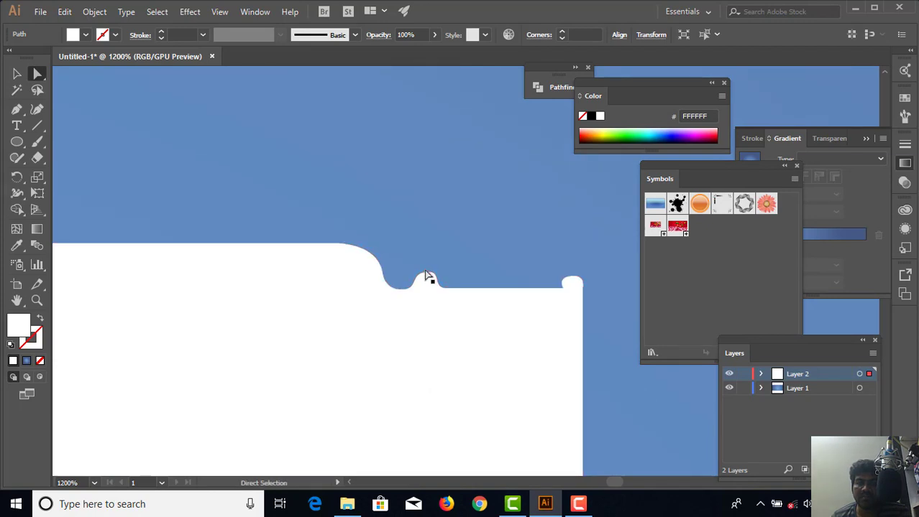
click(429, 274)
click(427, 275)
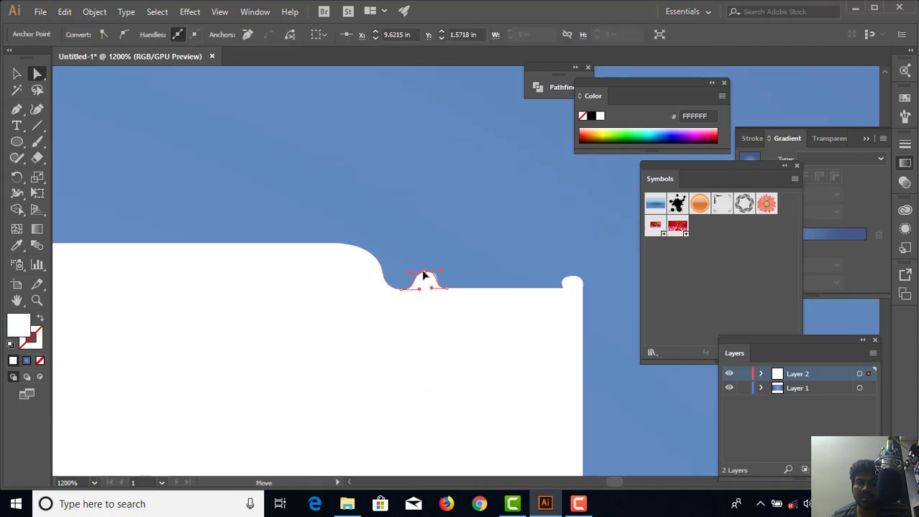
click(440, 278)
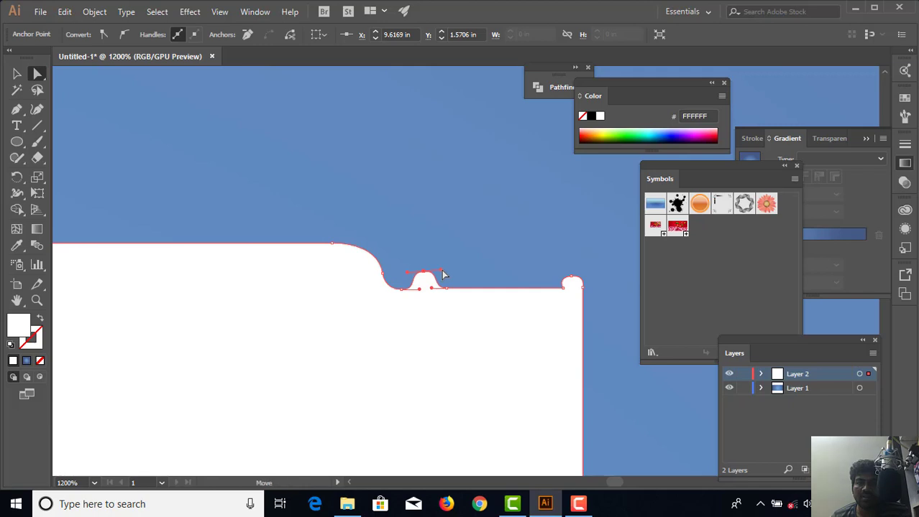
click(439, 273)
click(438, 275)
click(411, 276)
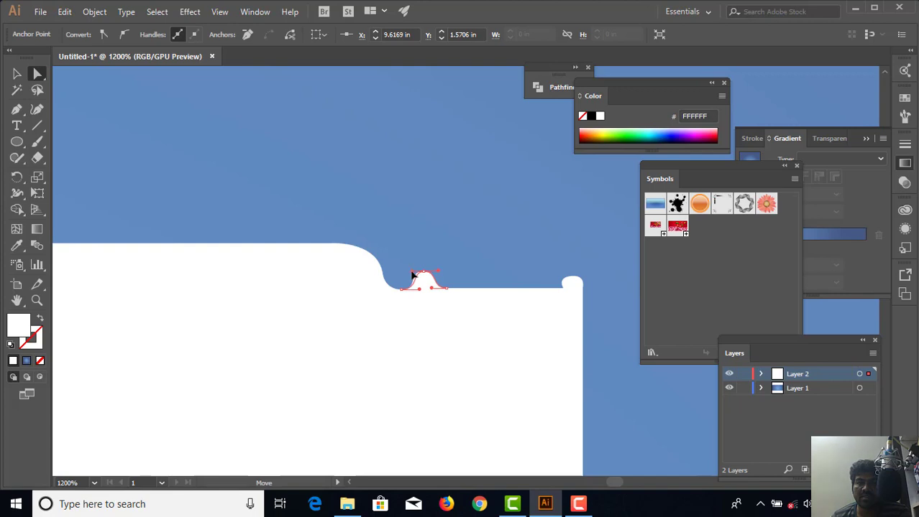
Select and adjust the right-hand bump and corner knob anchors along the top edge
click(459, 288)
click(562, 290)
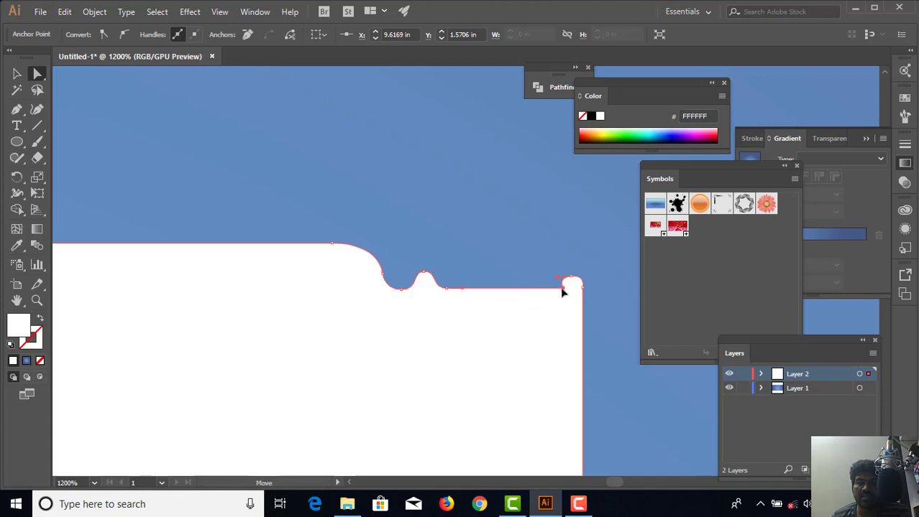
click(555, 288)
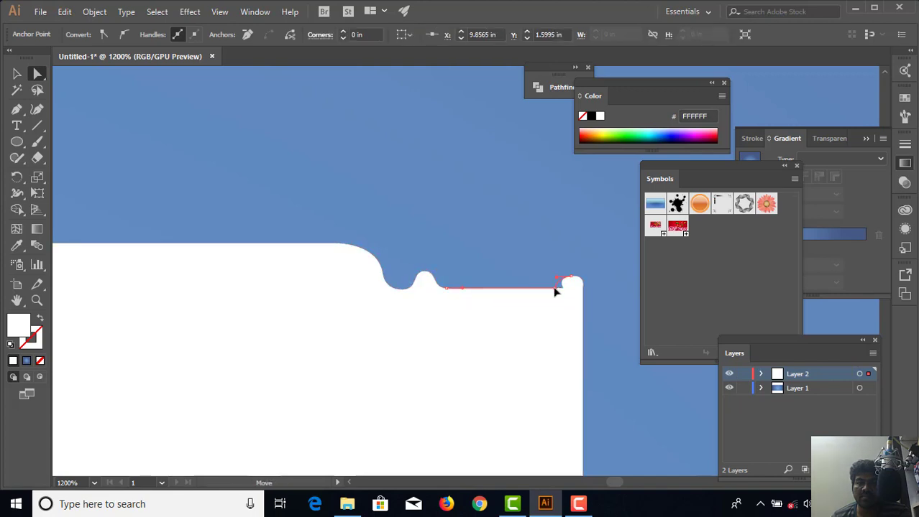
click(568, 289)
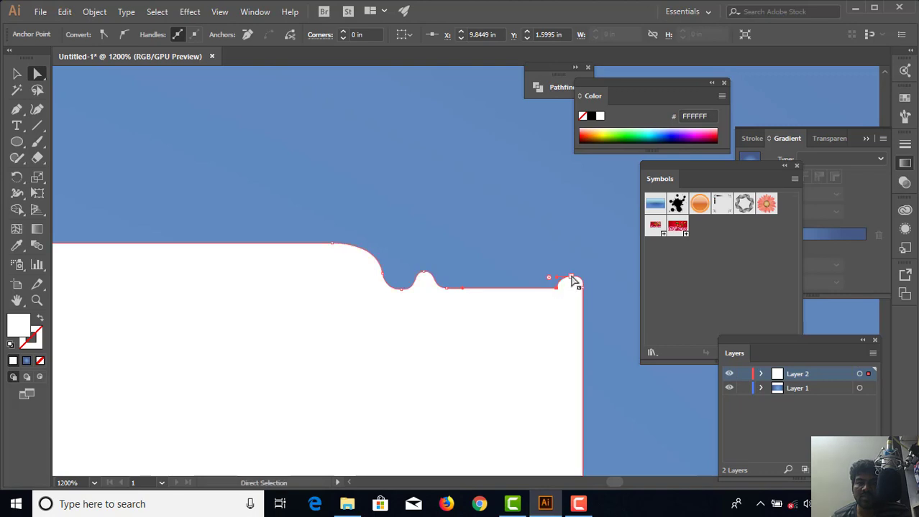
click(567, 279)
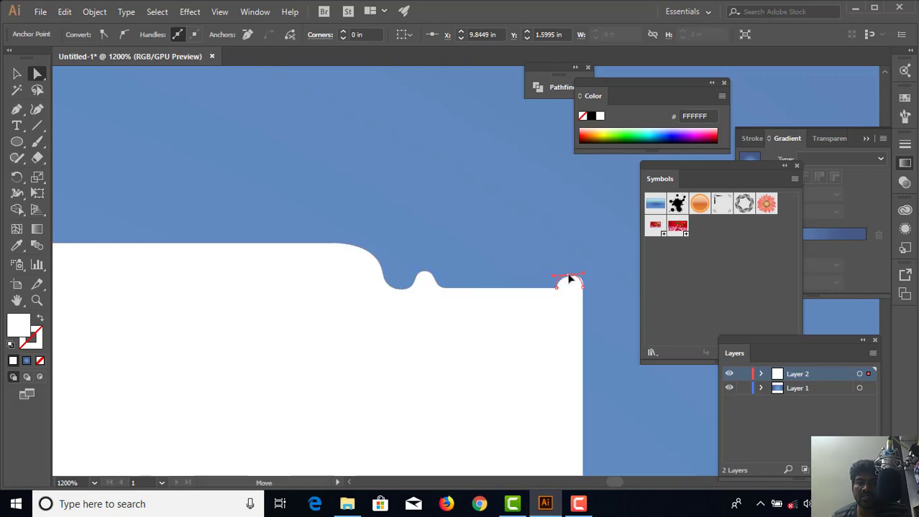
click(571, 277)
click(566, 238)
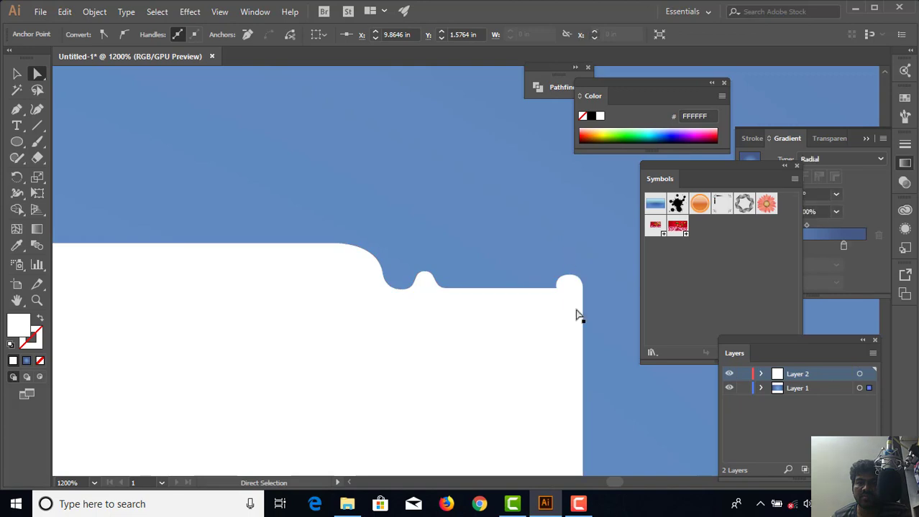
click(573, 289)
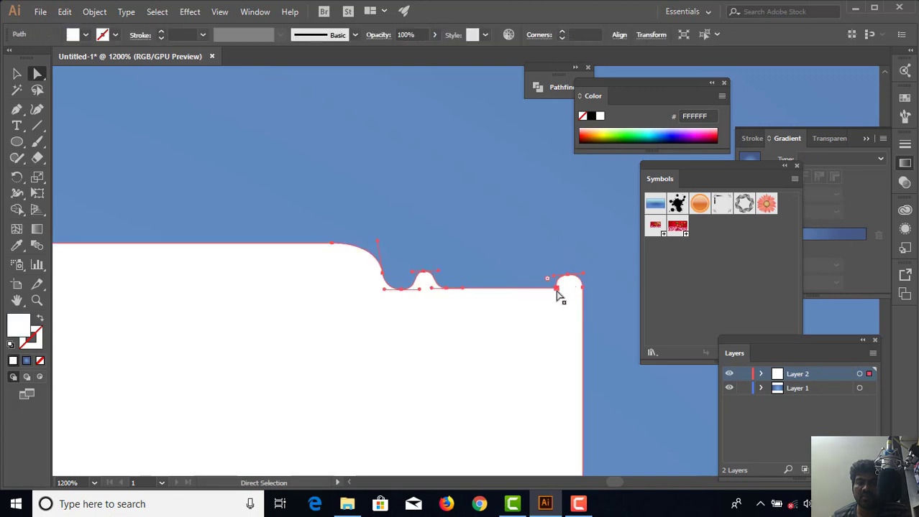
key(ctrl+minus)
key(ctrl+minus)
key(ctrl+minus)
key(ctrl+minus)
key(ctrl+minus)
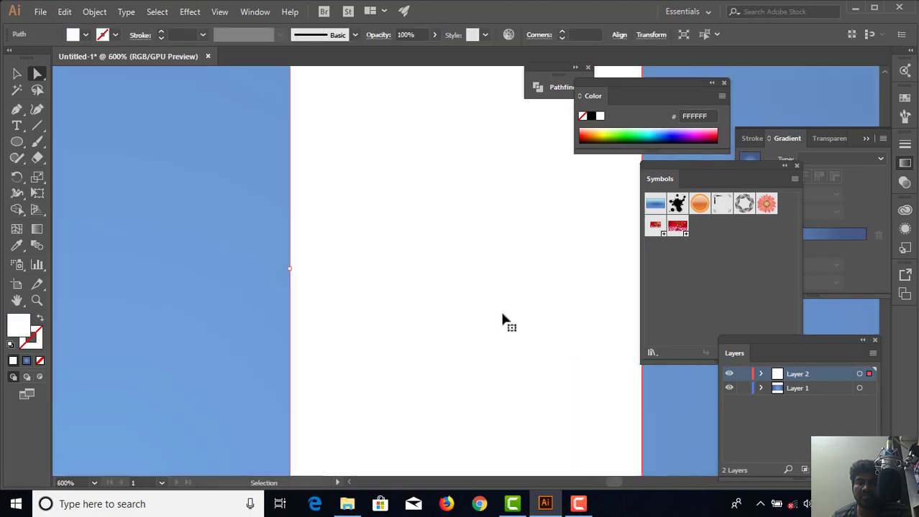
Select the whole white can profile, zoom out to about 150%, and open the Effect menu
key(v)
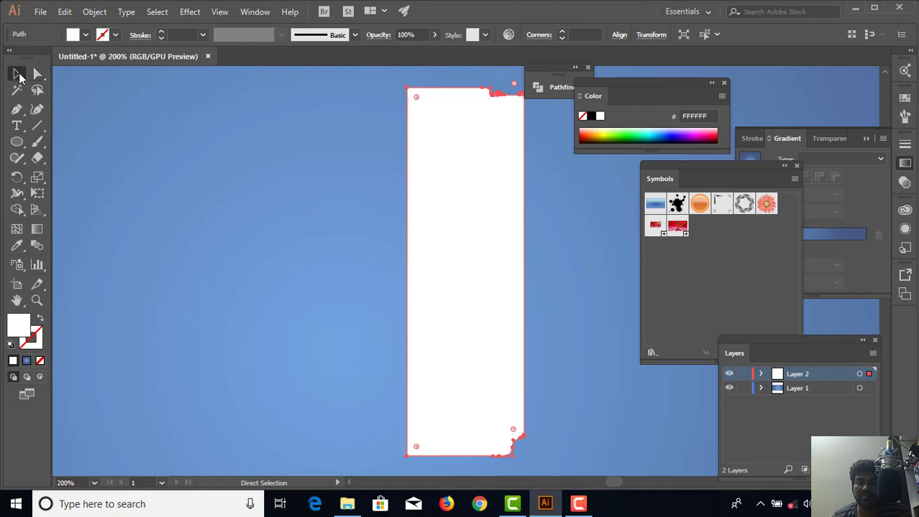
click(271, 170)
click(460, 231)
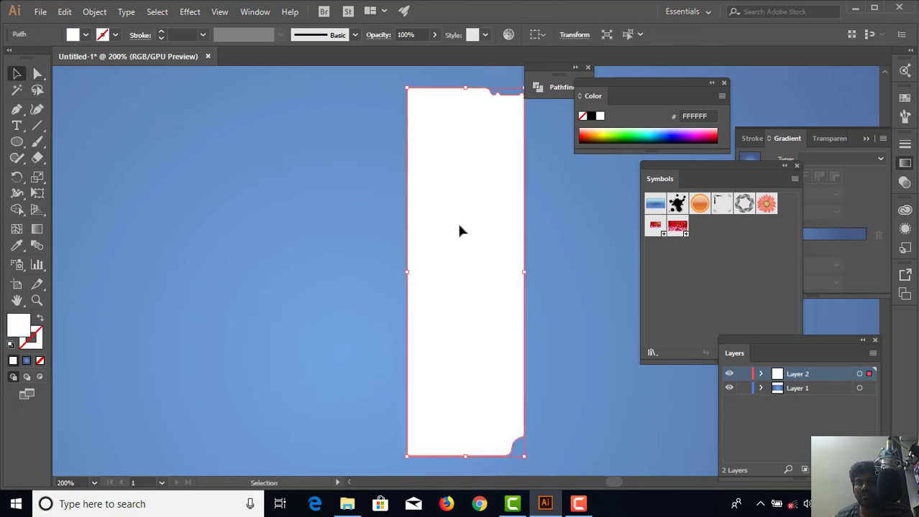
key(a)
key(ctrl+minus)
key(space)
drag(465, 209, 414, 218)
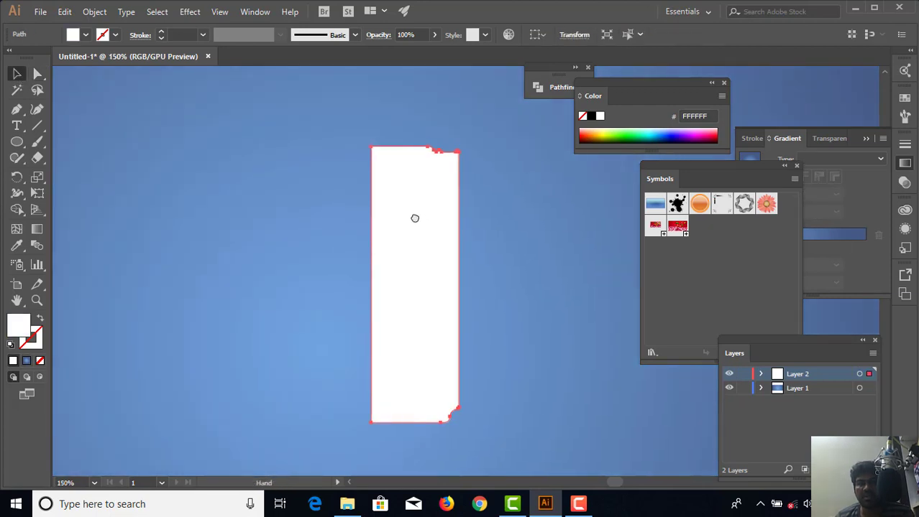
key(v)
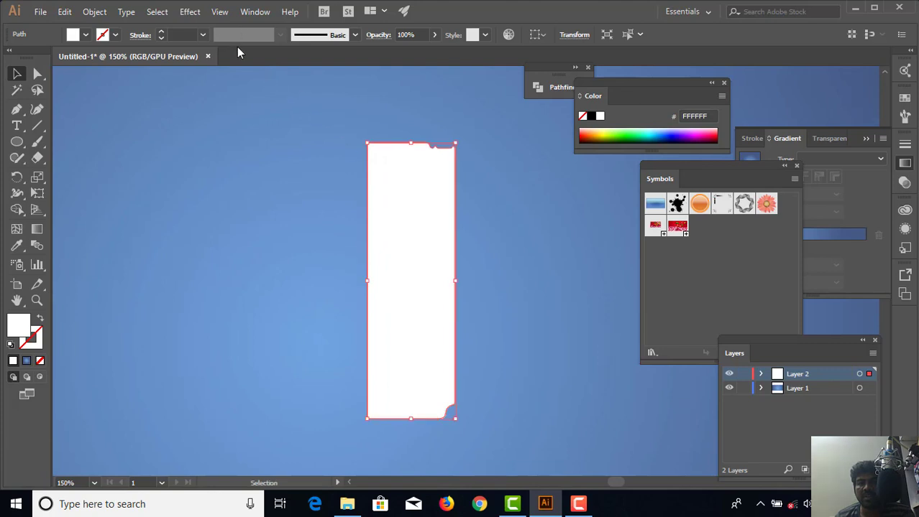
click(190, 12)
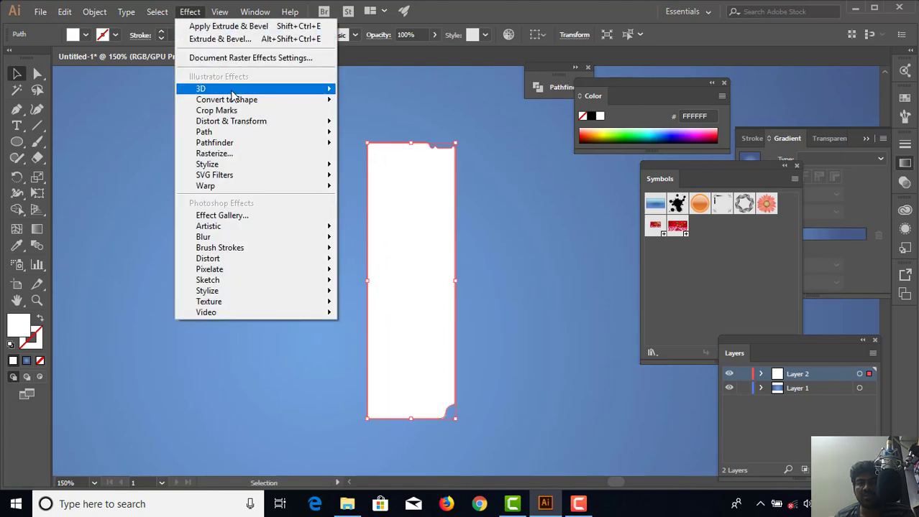
Apply 3D Revolve at Off-Axis Front, 360° with Plastic Shading, previewing the revolved can
mouse_move(253, 96)
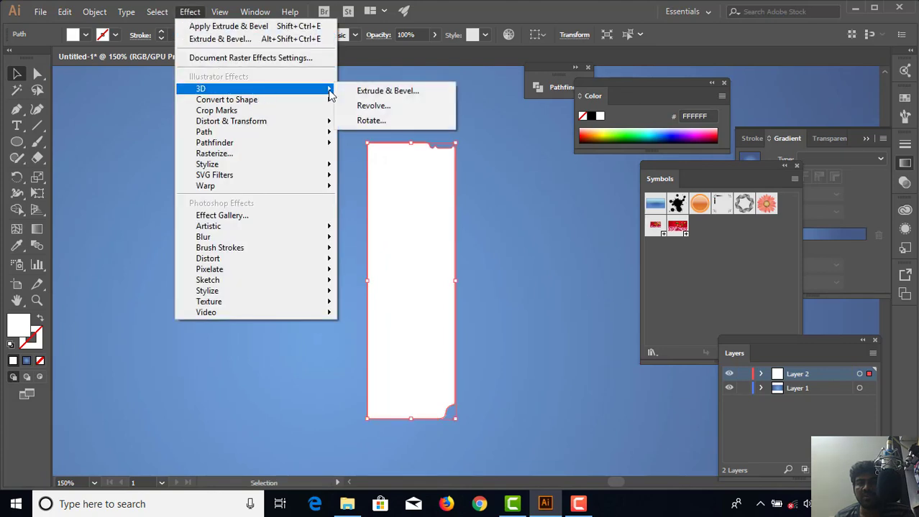
click(383, 108)
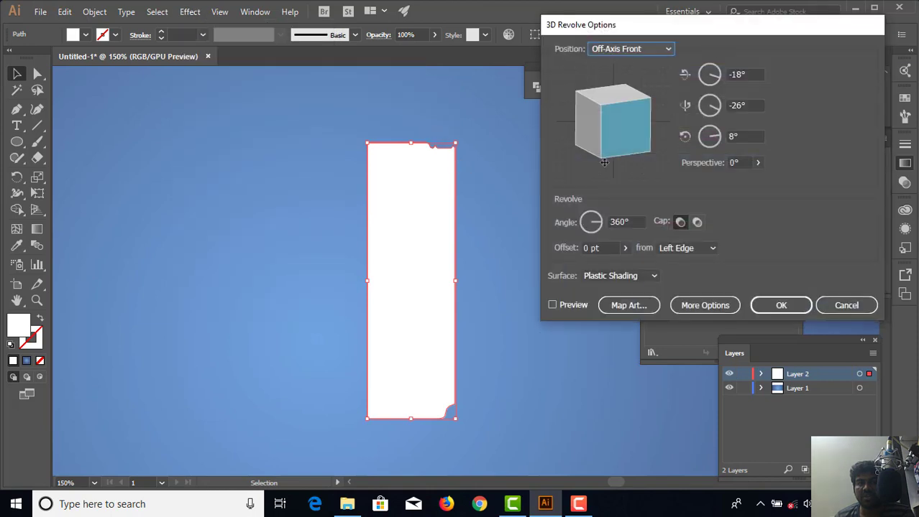
click(552, 306)
click(552, 306)
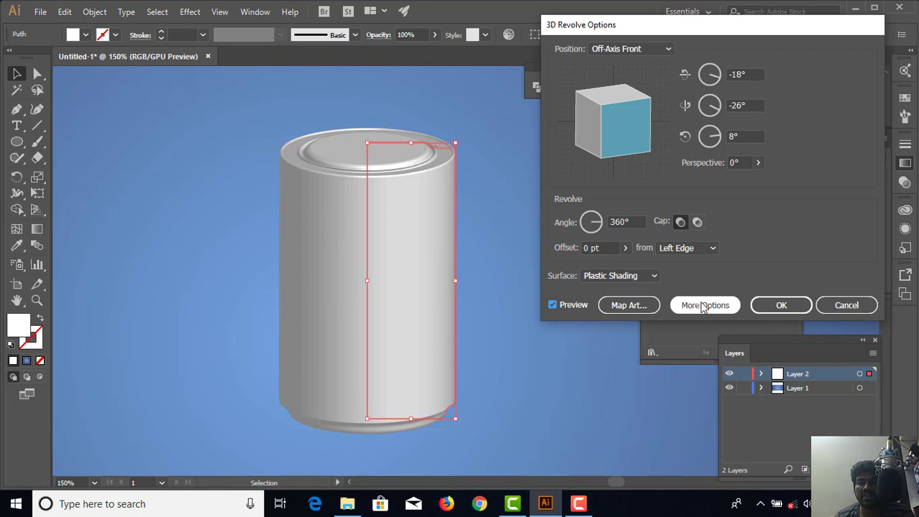
click(781, 305)
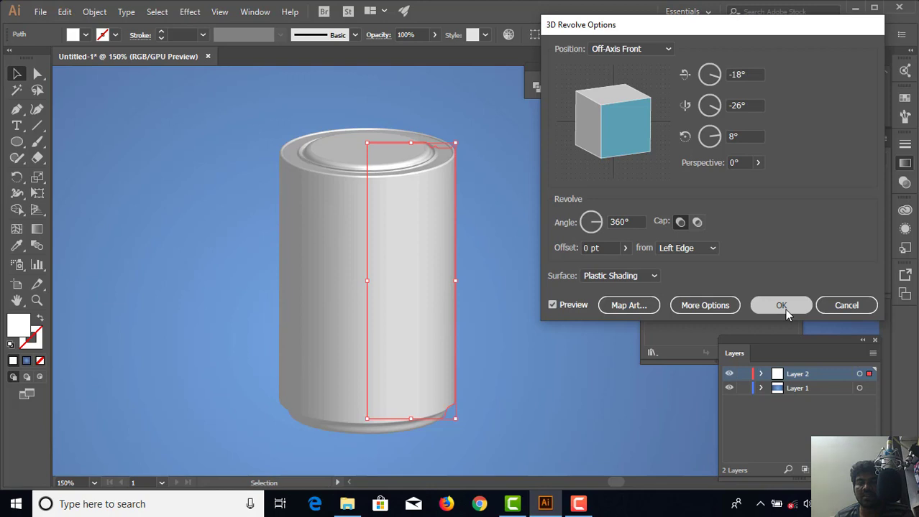
In Map Art, pick surface 4 of 9, the can's side, as the mapping surface
click(628, 305)
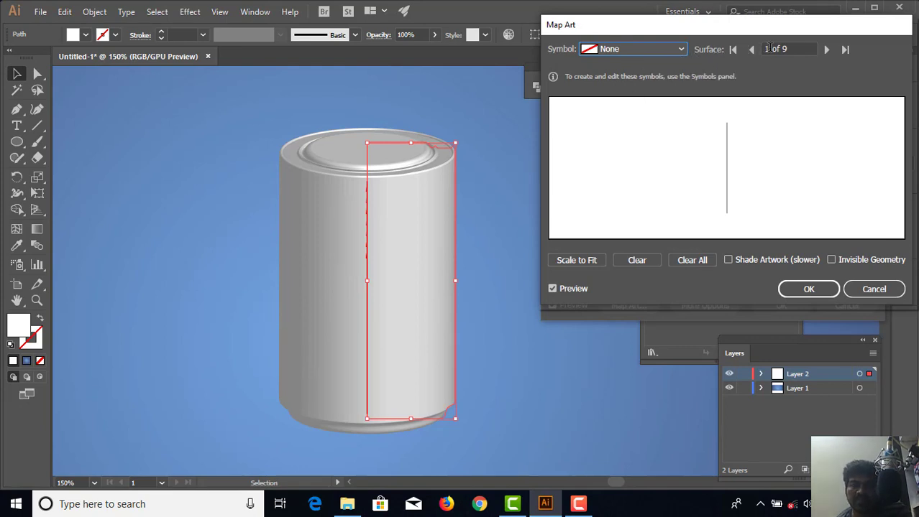
key(Tab)
text(9)
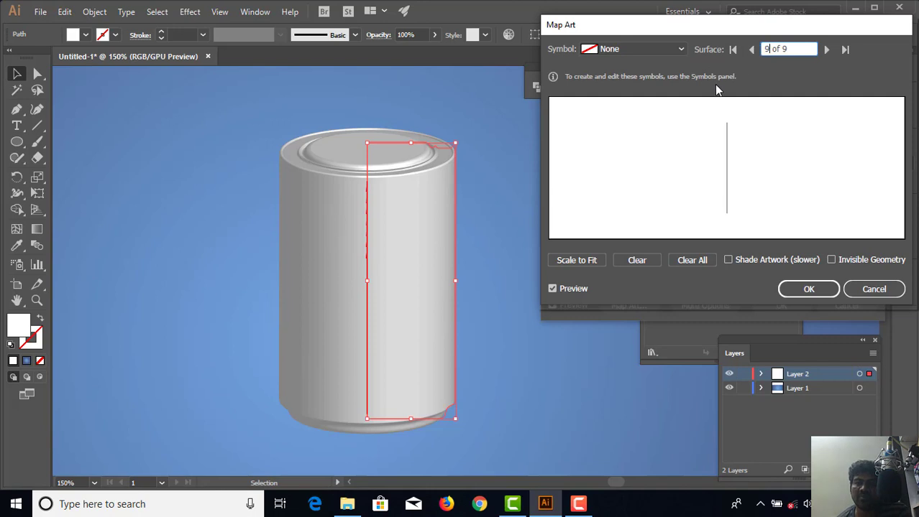
click(632, 53)
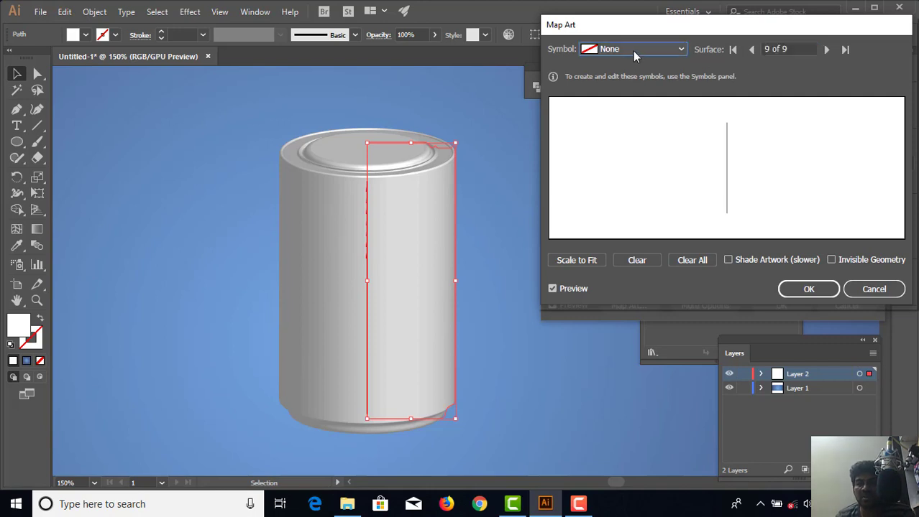
click(634, 49)
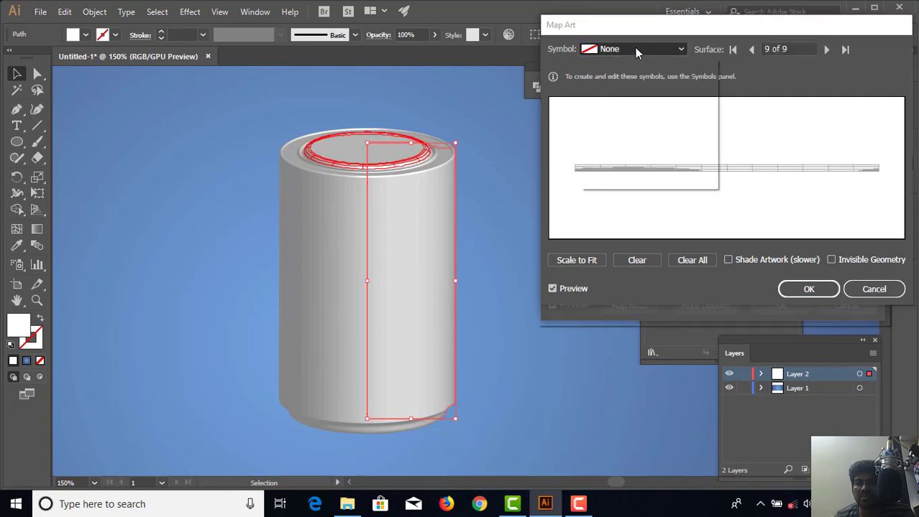
click(634, 47)
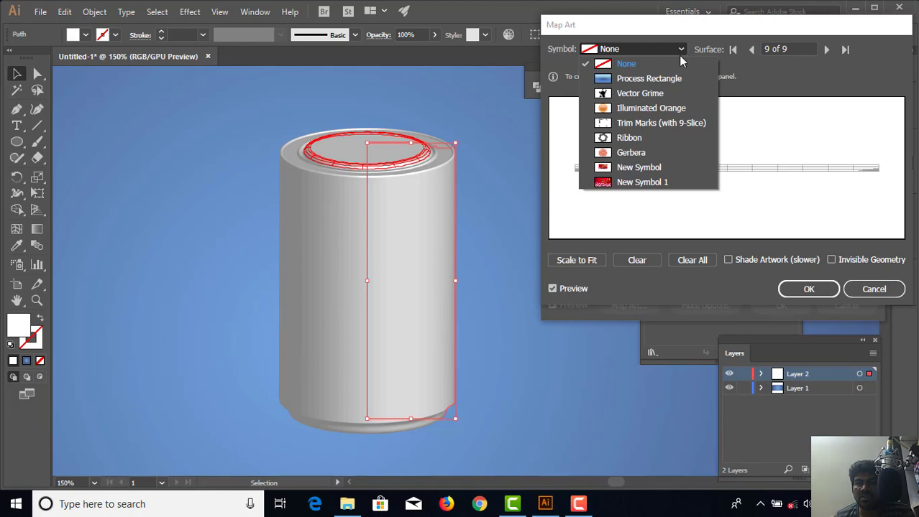
click(767, 48)
click(766, 49)
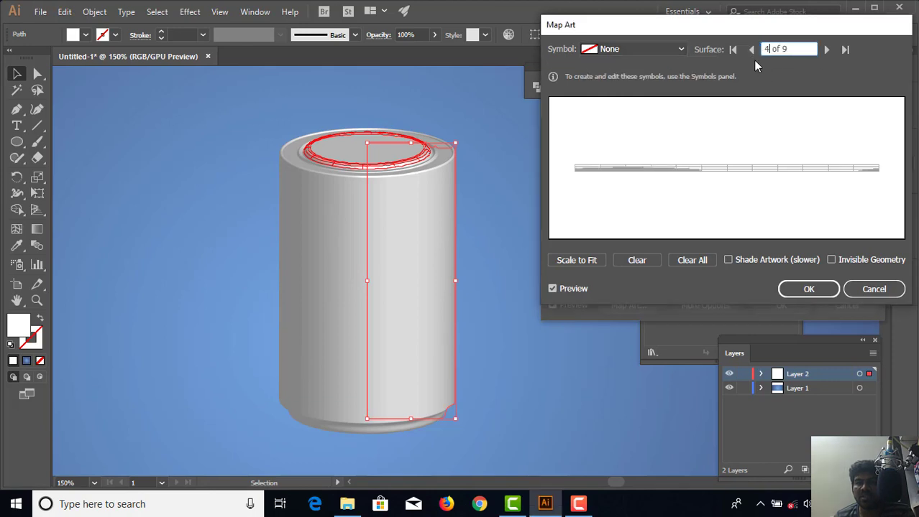
text(4)
key(Tab)
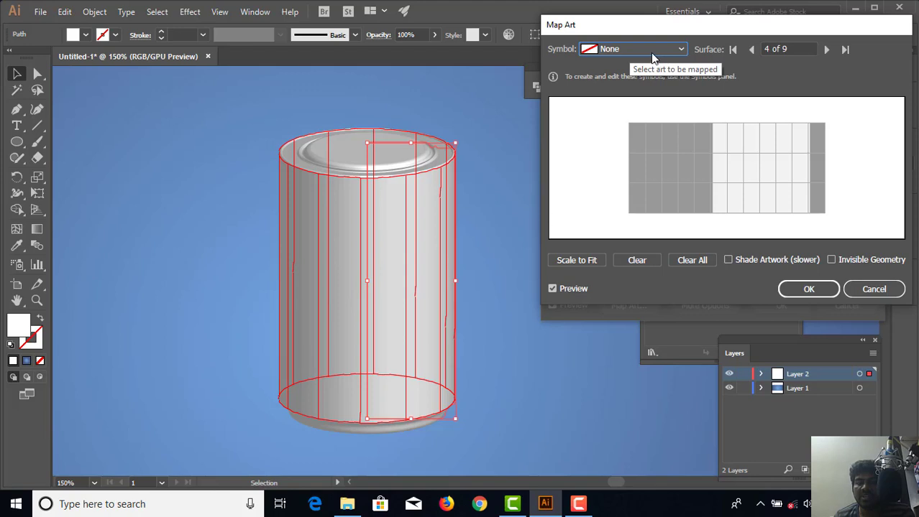
Map the New Symbol 1 label onto it, scale it to fit, and confirm
click(652, 52)
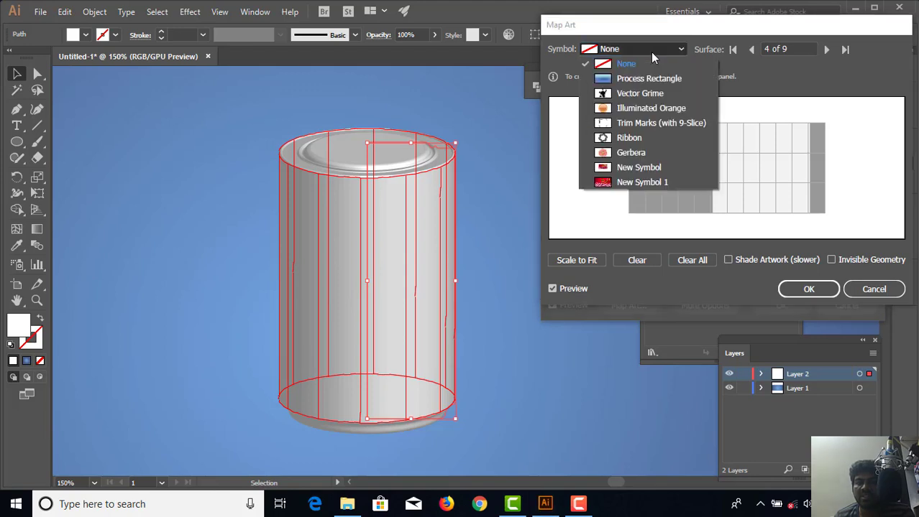
key(Escape)
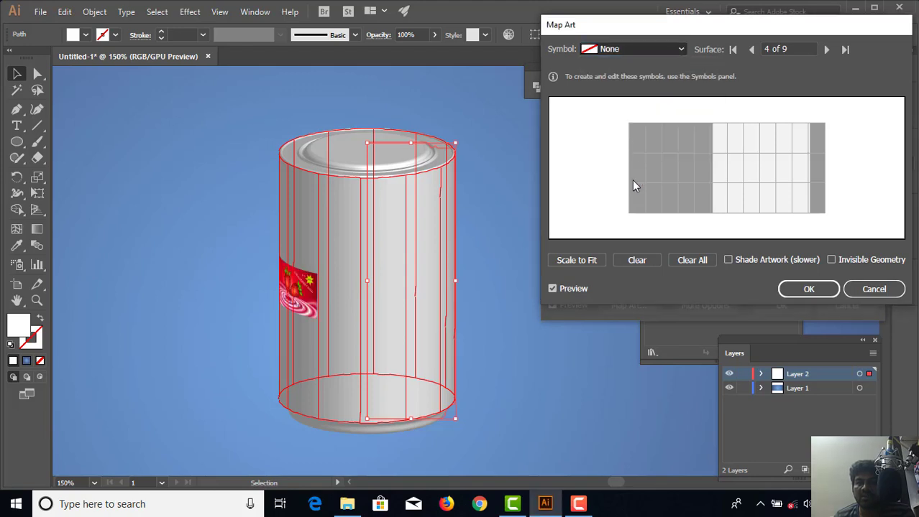
click(583, 264)
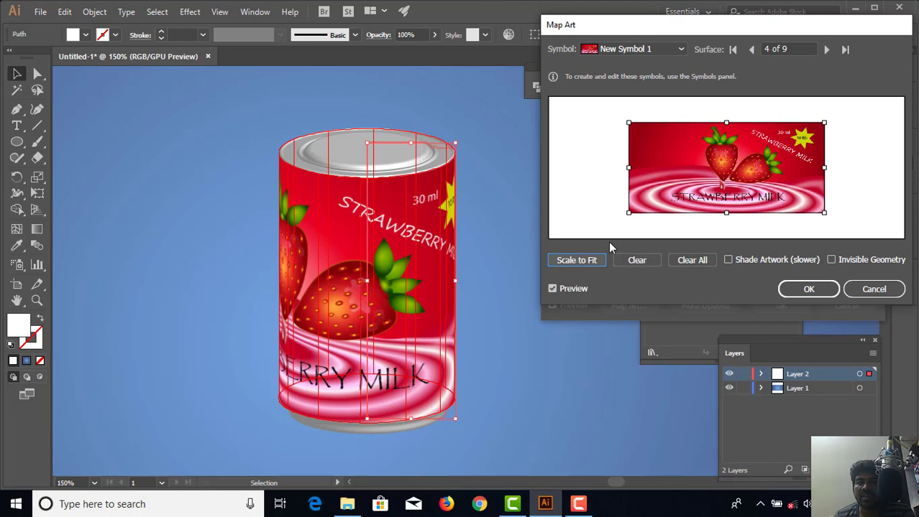
click(798, 296)
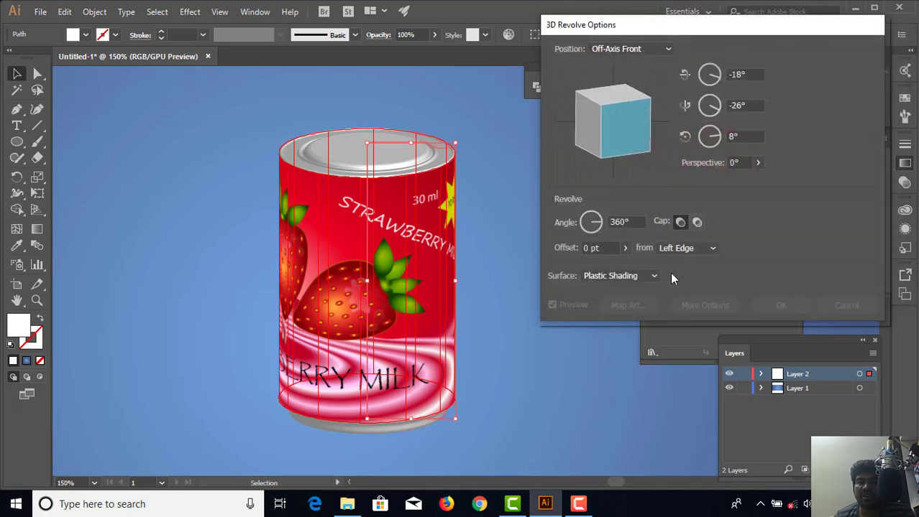
Rotate the labelled can to -31°, -53°, 25° and apply the 3D Revolve
drag(593, 136, 628, 136)
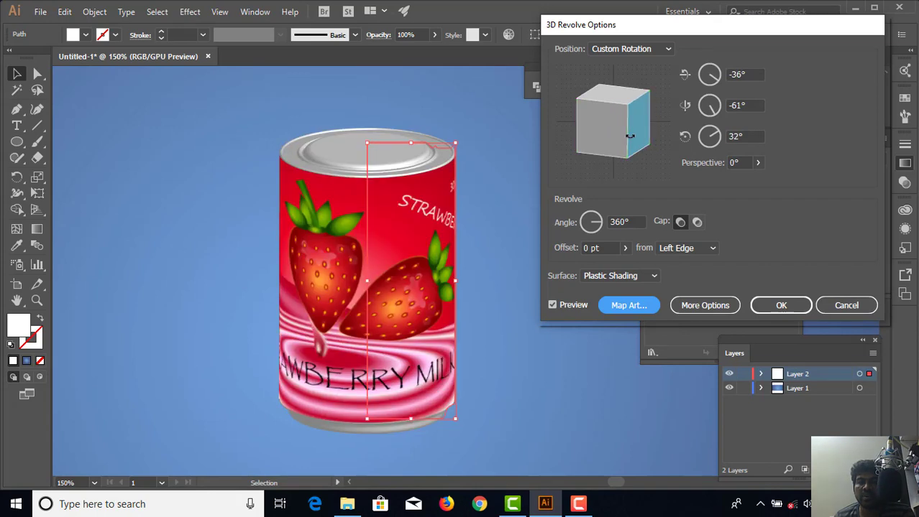
drag(630, 135, 637, 137)
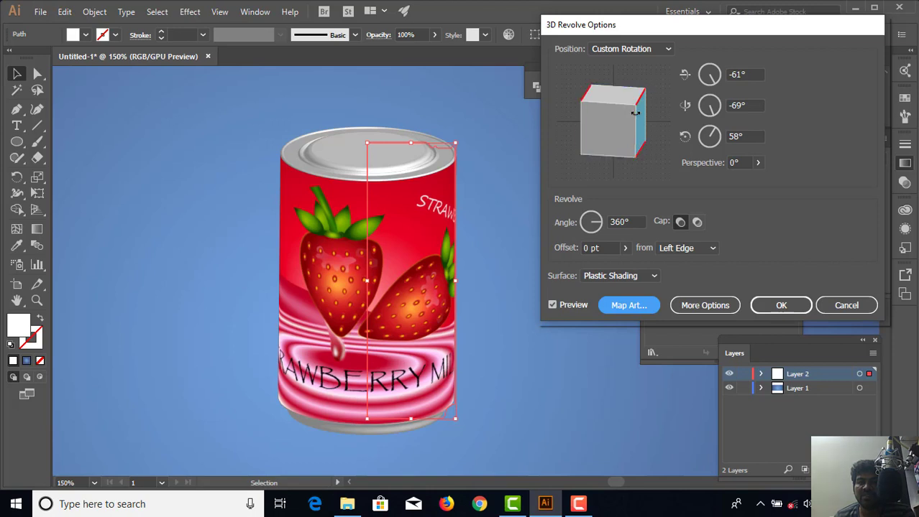
drag(637, 131, 642, 131)
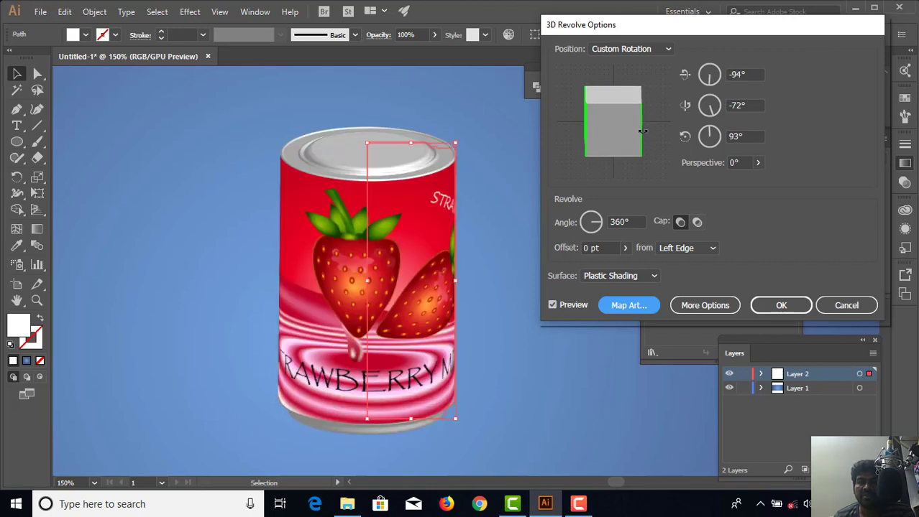
drag(642, 131, 622, 133)
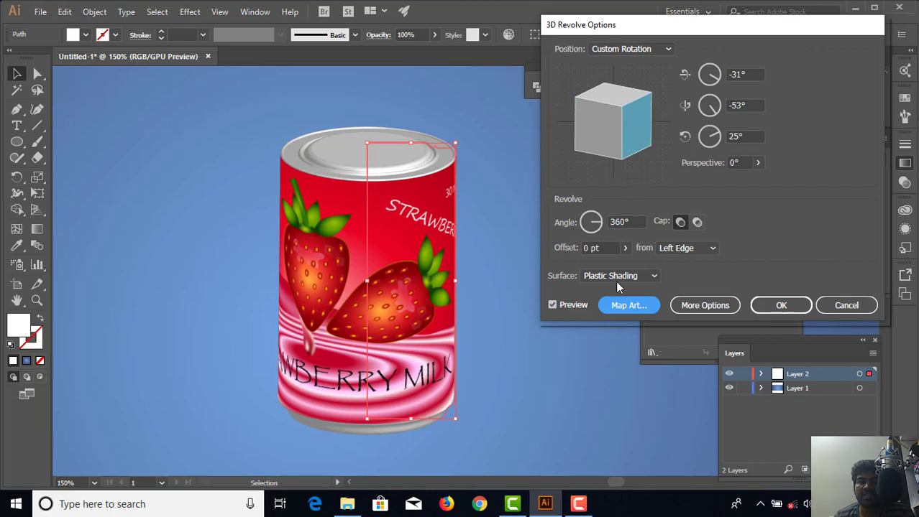
click(781, 307)
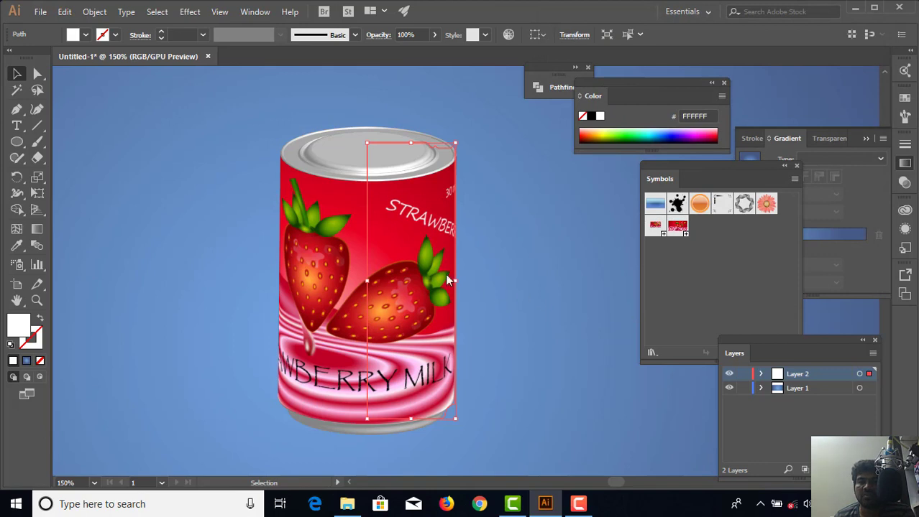
Move the Strawberry Milk can lower-left on the blue artboard, then zoom to 200% on its lid
click(502, 259)
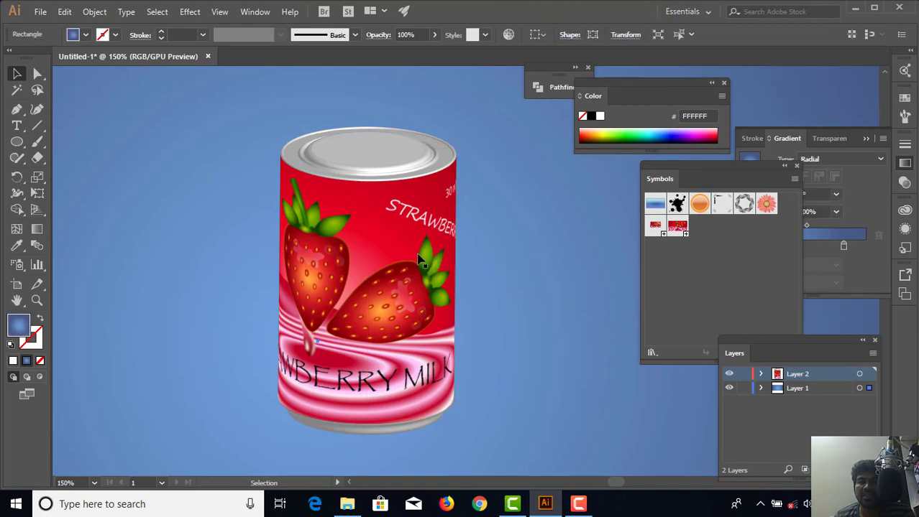
key(ctrl+minus)
key(ctrl+minus)
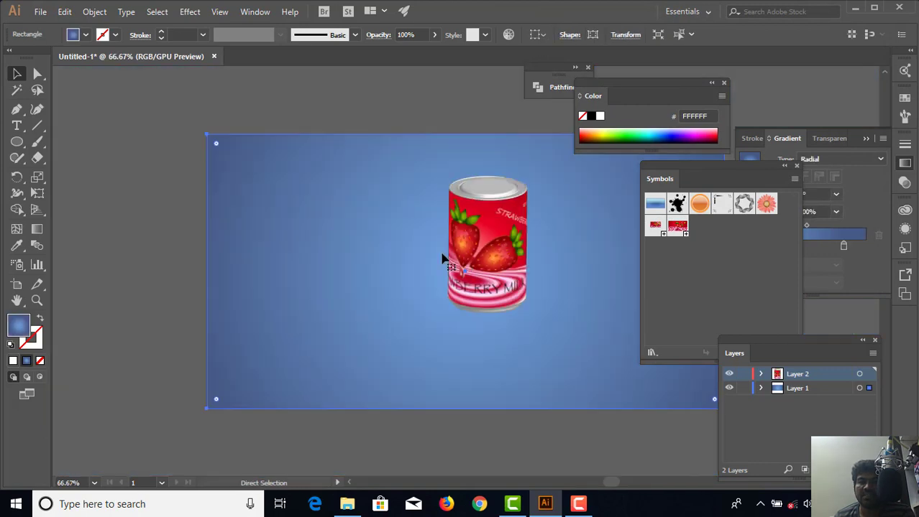
drag(447, 272, 351, 289)
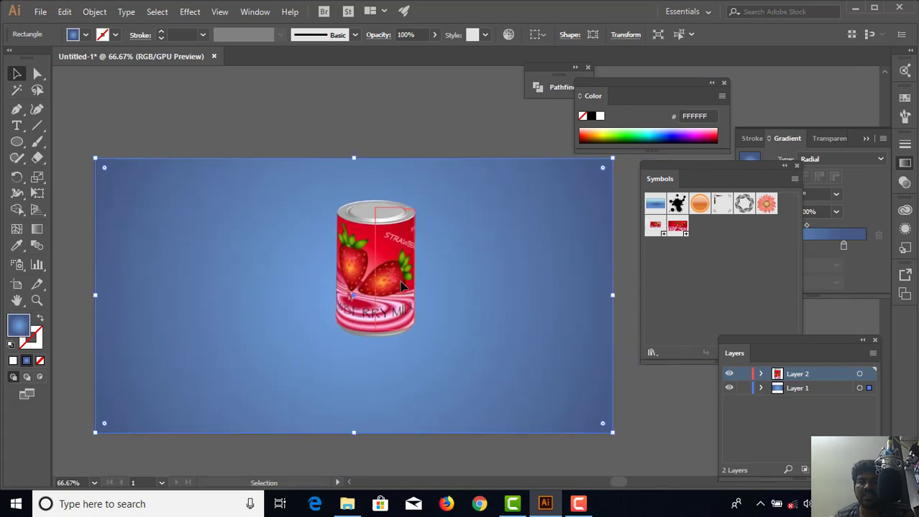
click(396, 294)
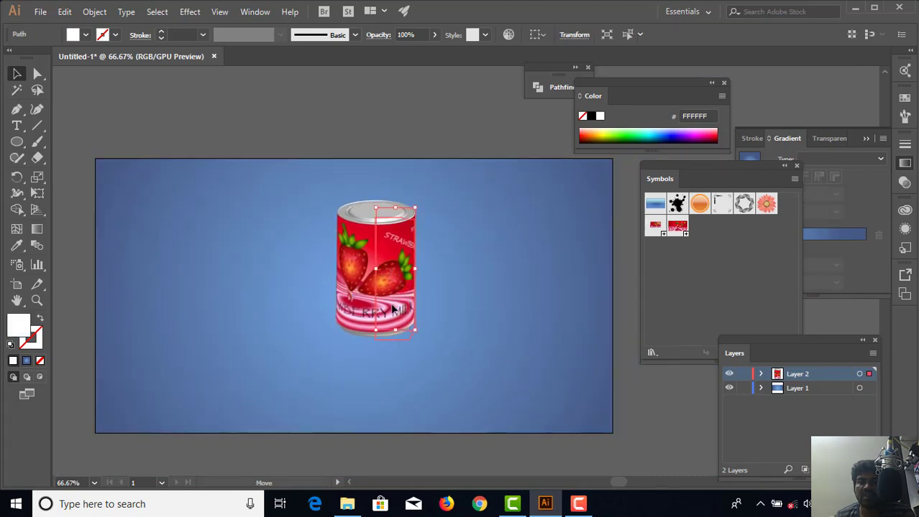
drag(397, 300, 381, 325)
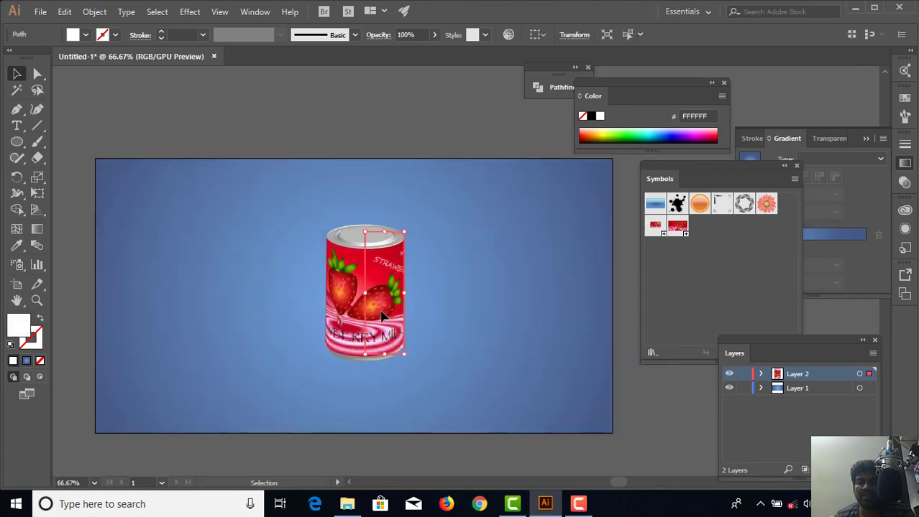
click(416, 133)
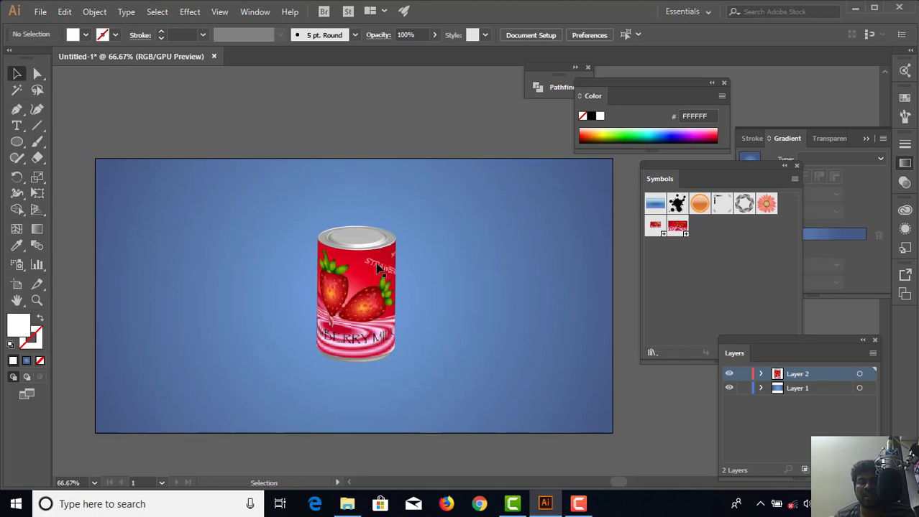
key(ctrl+1)
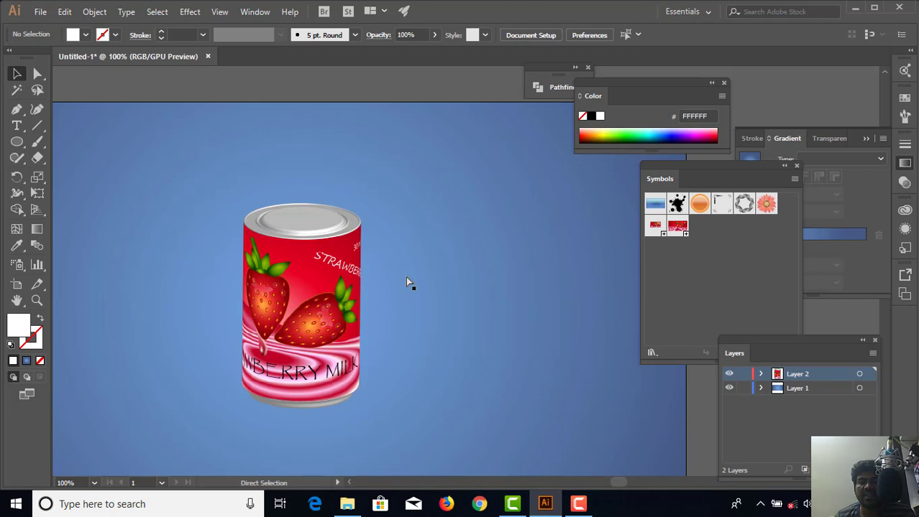
key(ctrl+plus)
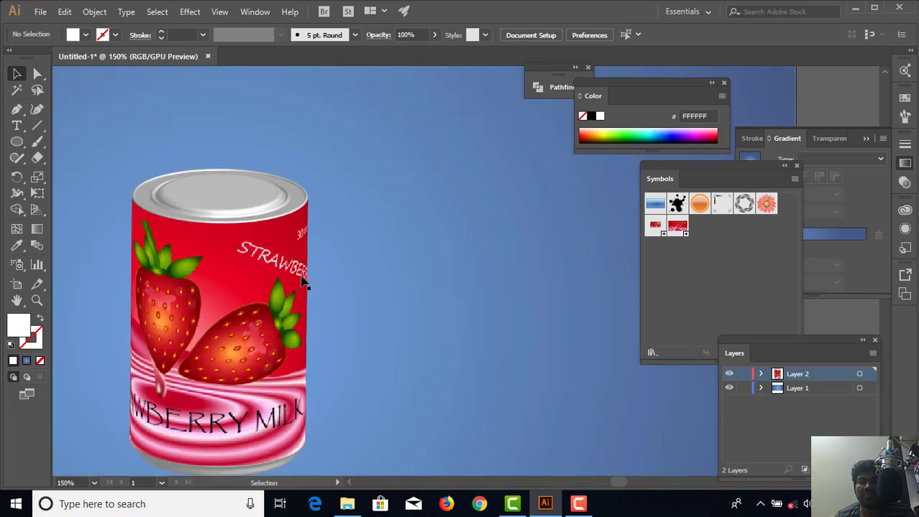
drag(246, 258, 378, 289)
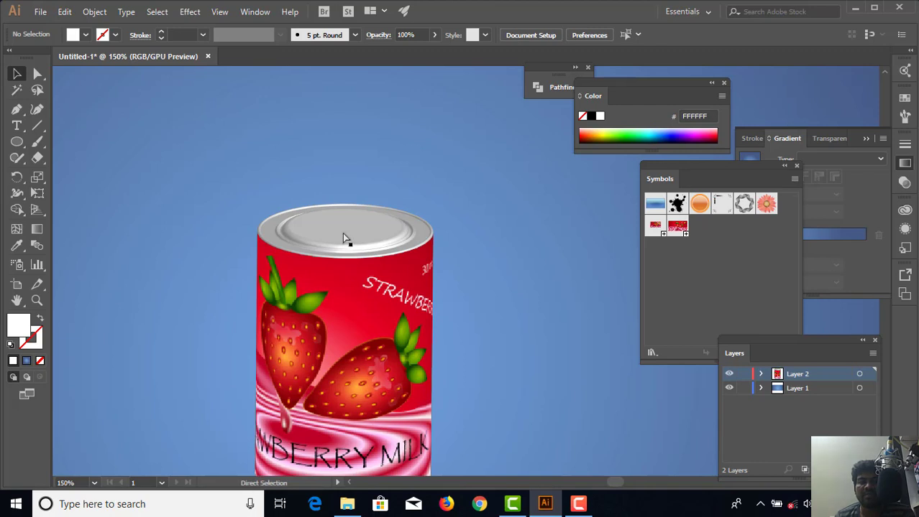
key(ctrl+plus)
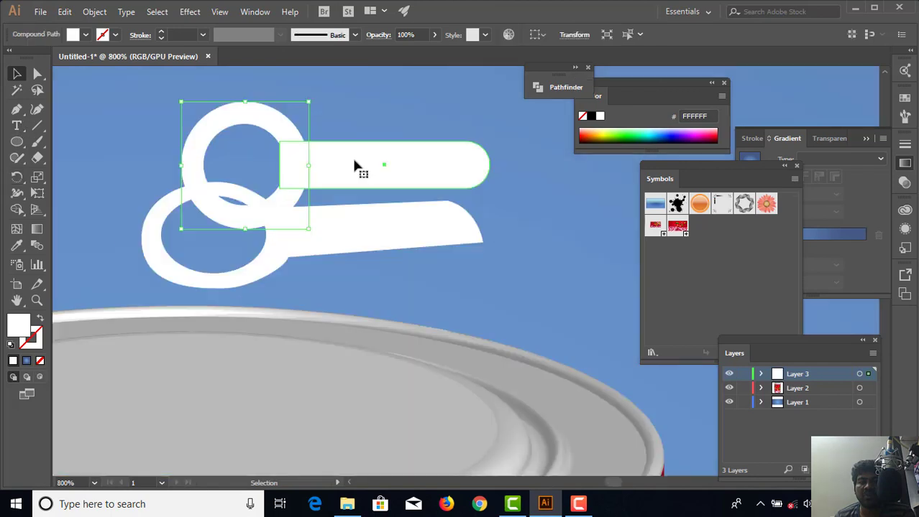
Unite the pull-tab's ring and rounded rectangle into one shape
click(355, 165)
key(Right)
key(Right)
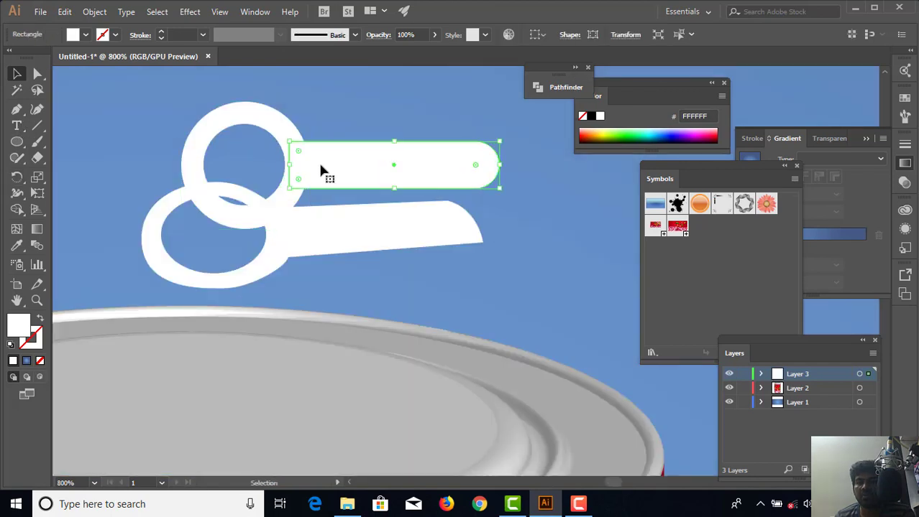
shift+click(279, 134)
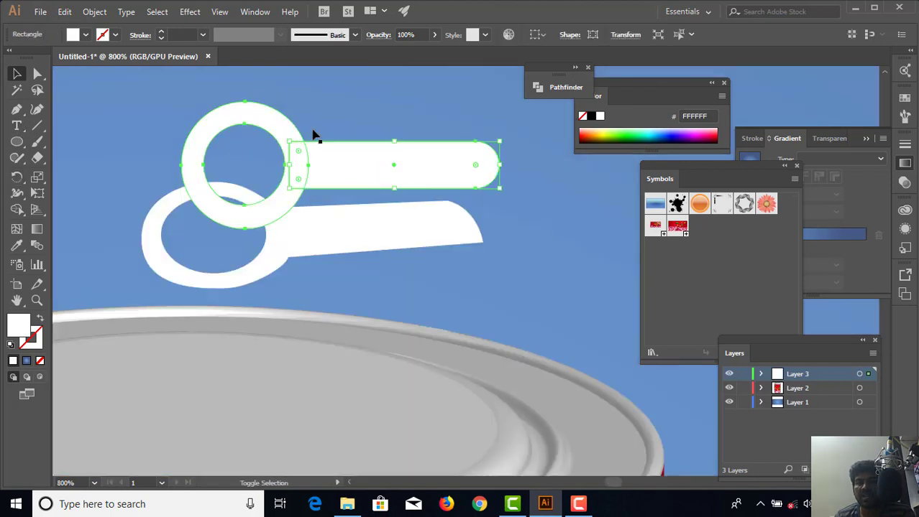
click(538, 89)
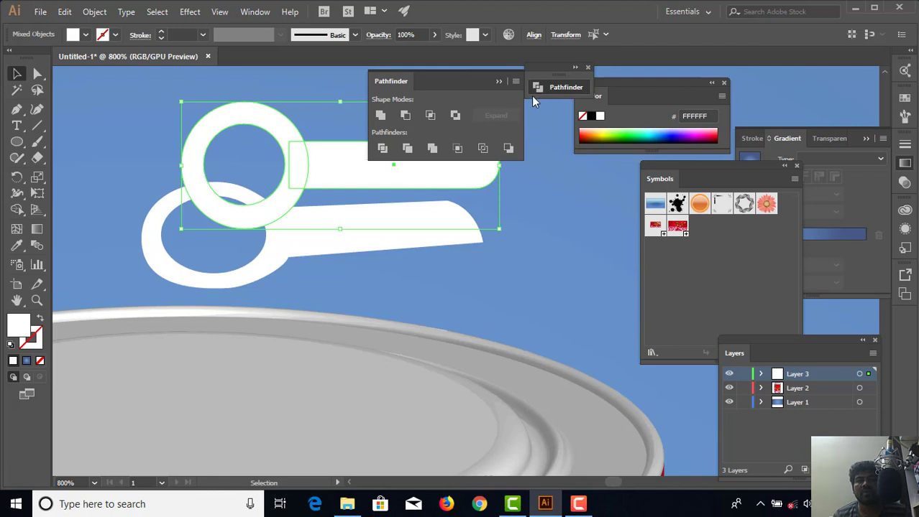
click(380, 116)
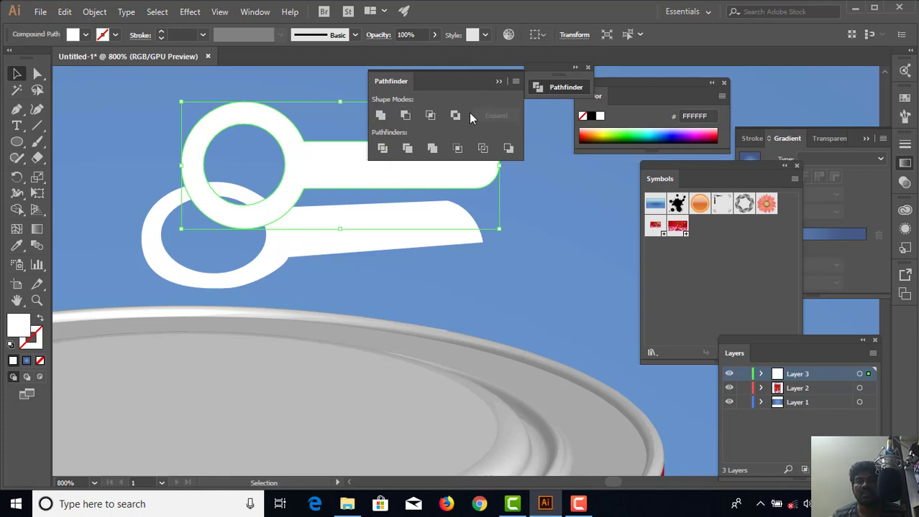
Delete the older lower pull-tab and move the united tab down-left into place
click(290, 252)
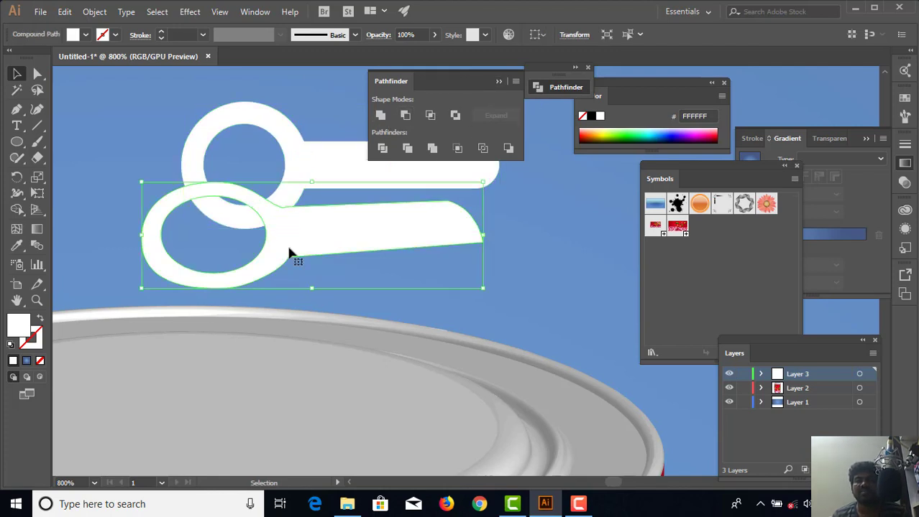
key(Delete)
drag(308, 184, 275, 213)
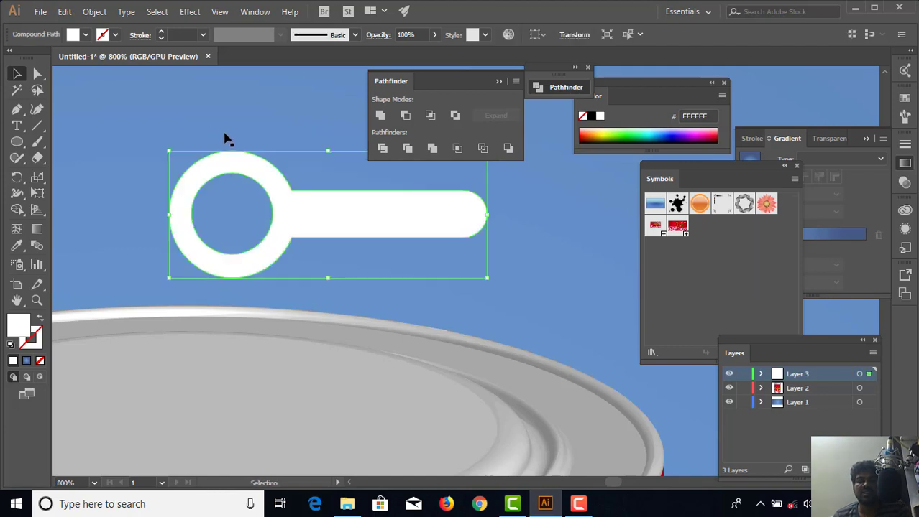
click(188, 12)
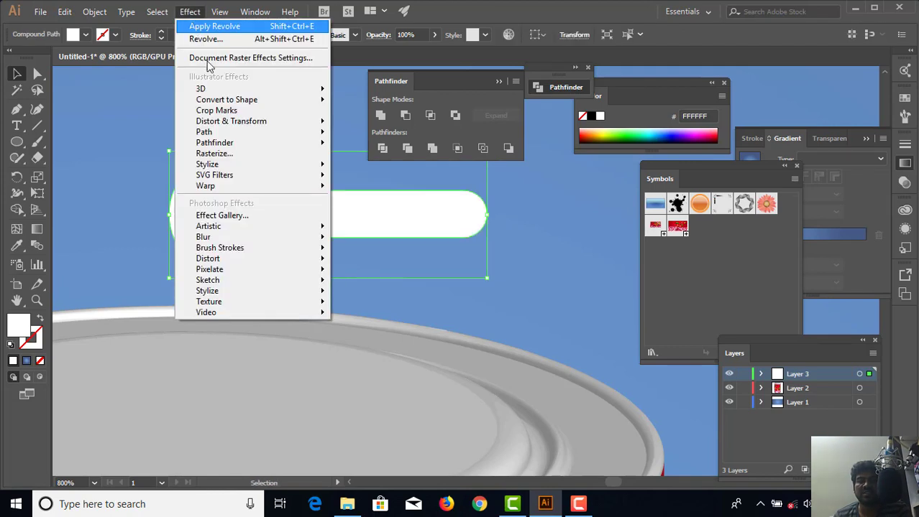
mouse_move(310, 92)
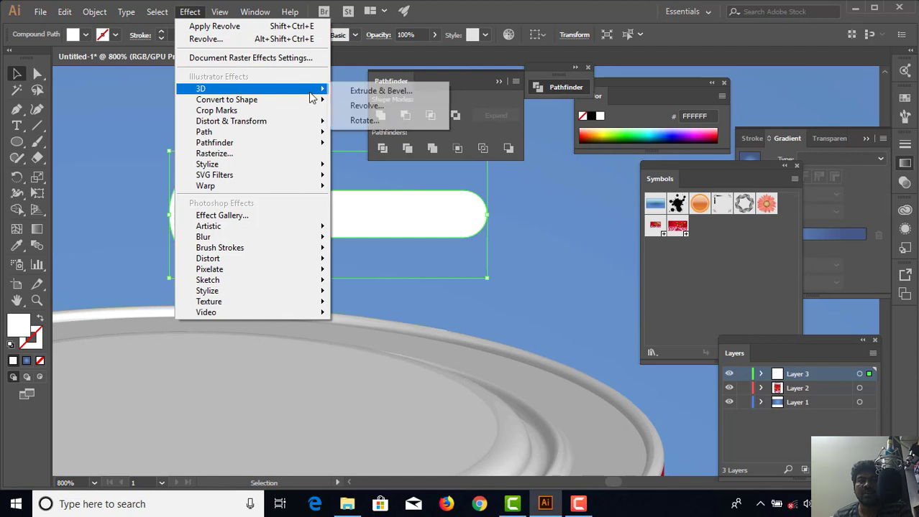
Preview a 3D extrusion of the tab at Isometric Top, trying 20 pt then 10 pt depth
click(373, 94)
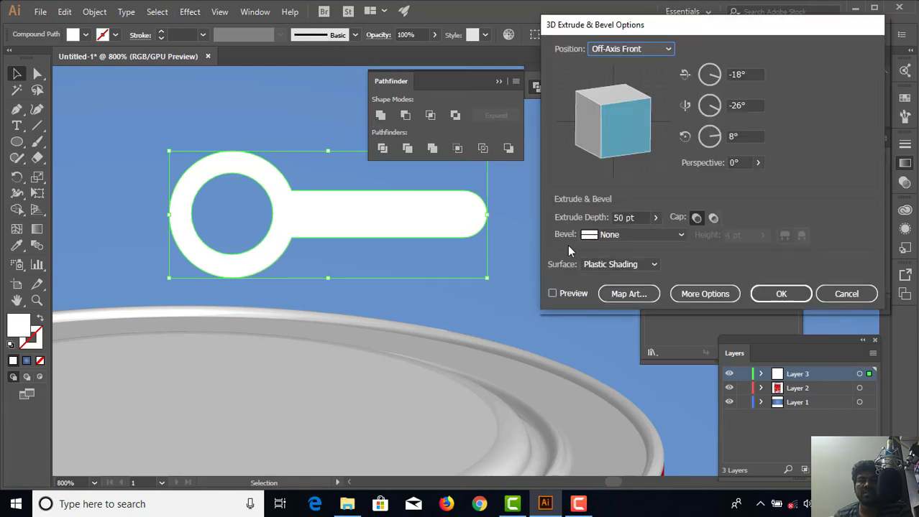
click(553, 293)
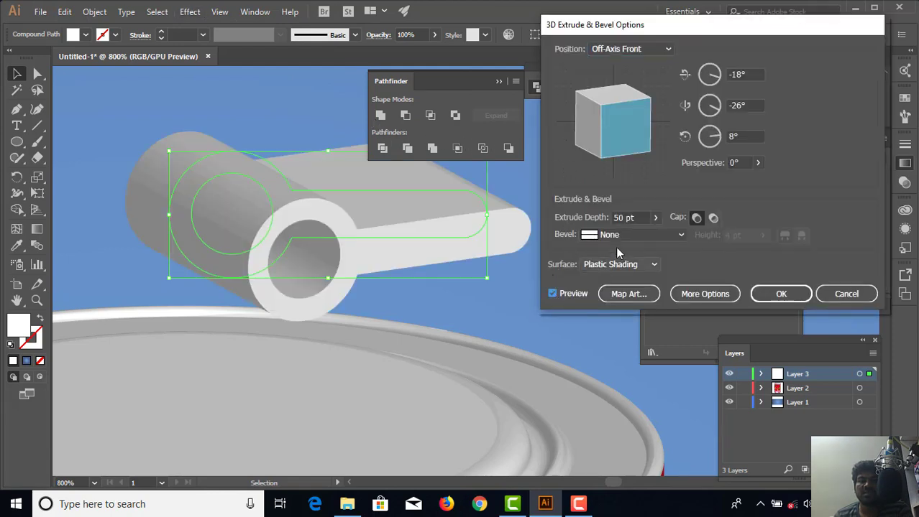
click(631, 50)
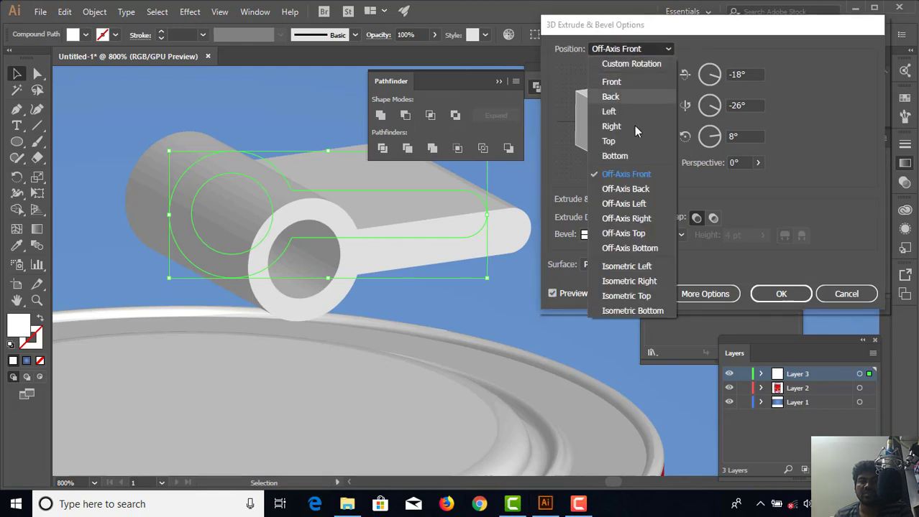
click(631, 296)
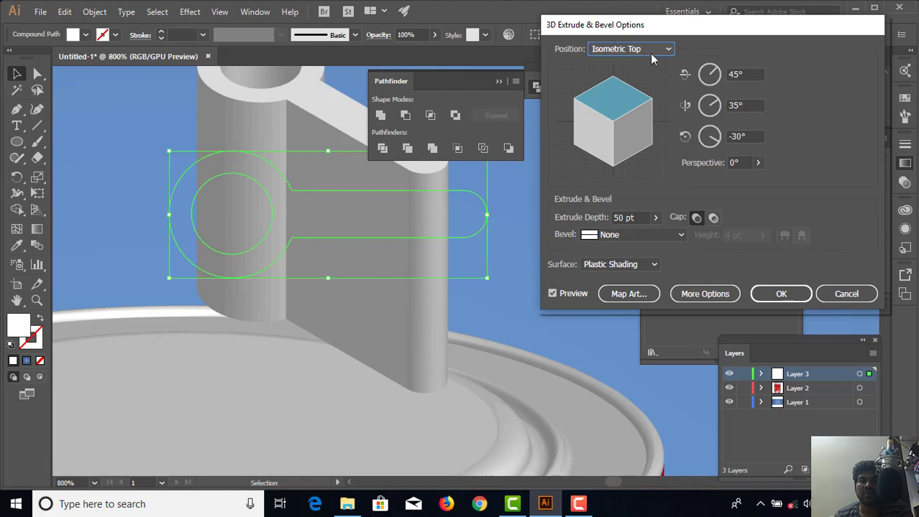
click(639, 217)
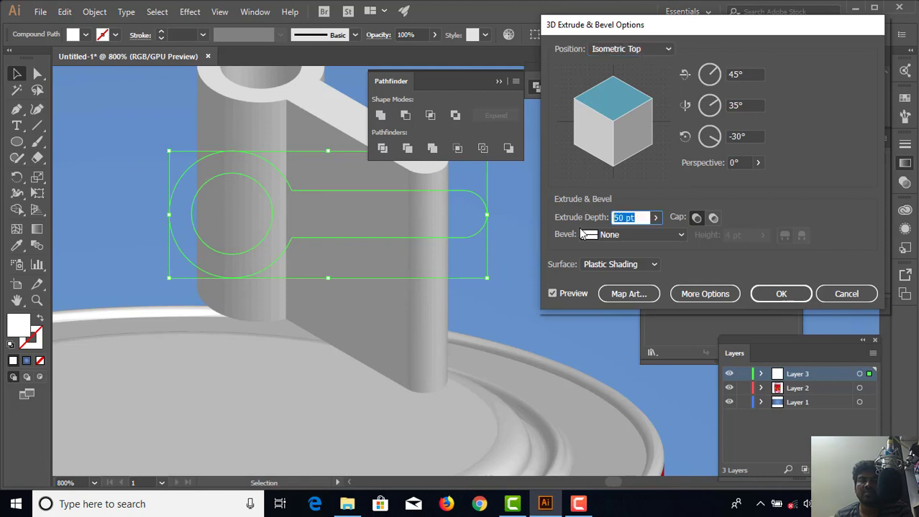
text(2)
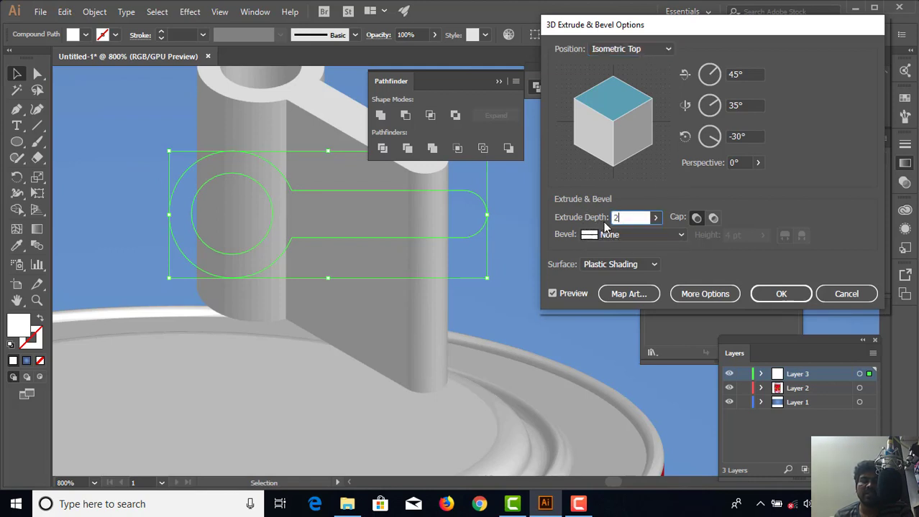
text(0)
click(553, 294)
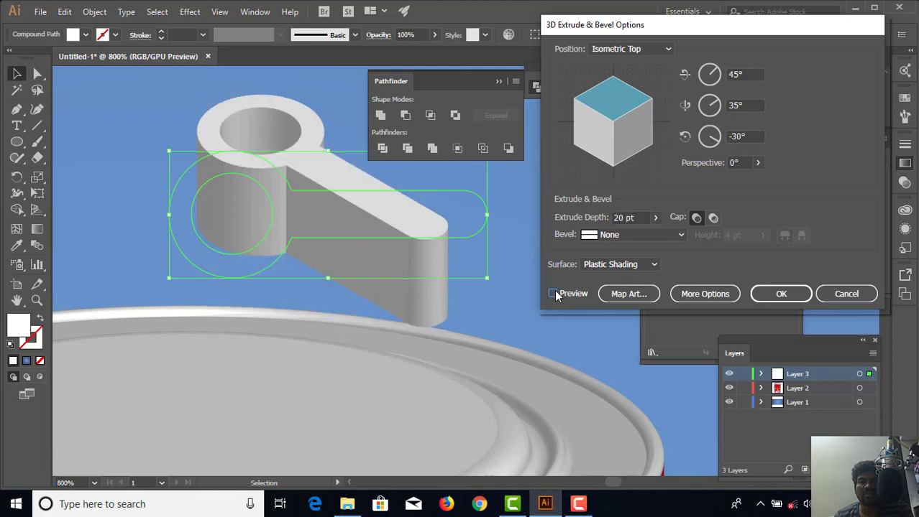
click(619, 217)
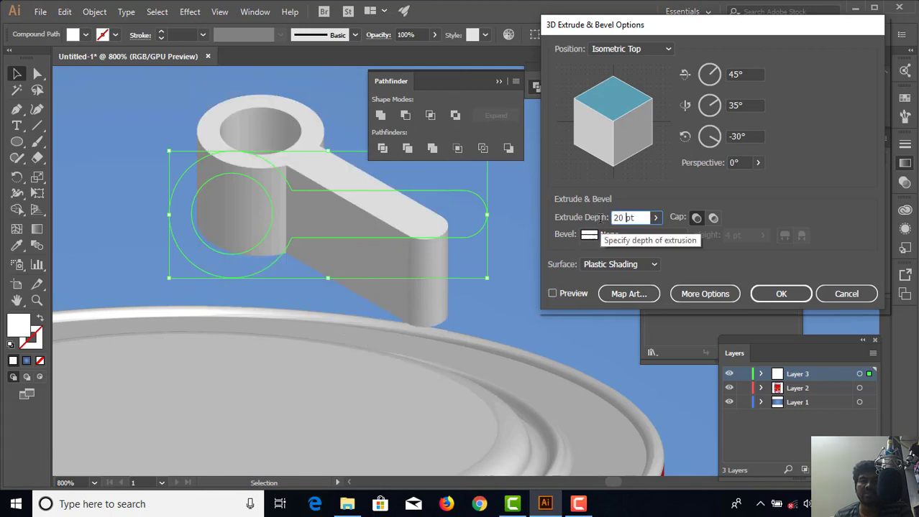
double_click(620, 217)
text(10)
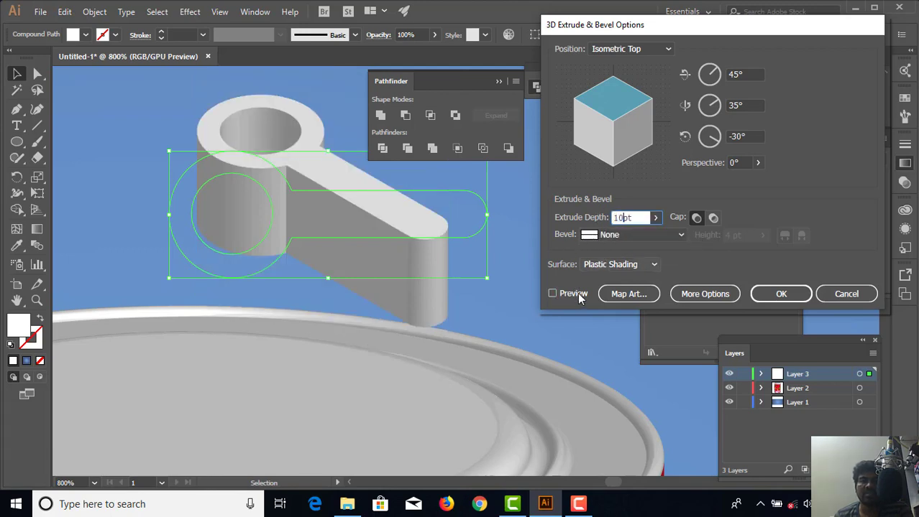
click(553, 294)
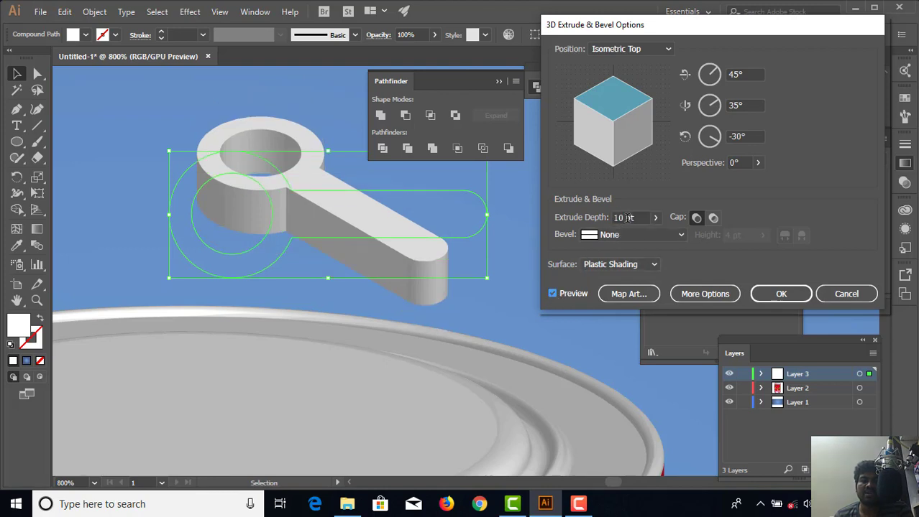
Rotate the tab to a custom angle and settle on a Rounded bevel after trying Rolling
mouse_move(645, 137)
mouse_down()
mouse_move(641, 144)
mouse_move(667, 136)
mouse_move(626, 153)
mouse_move(645, 155)
mouse_up()
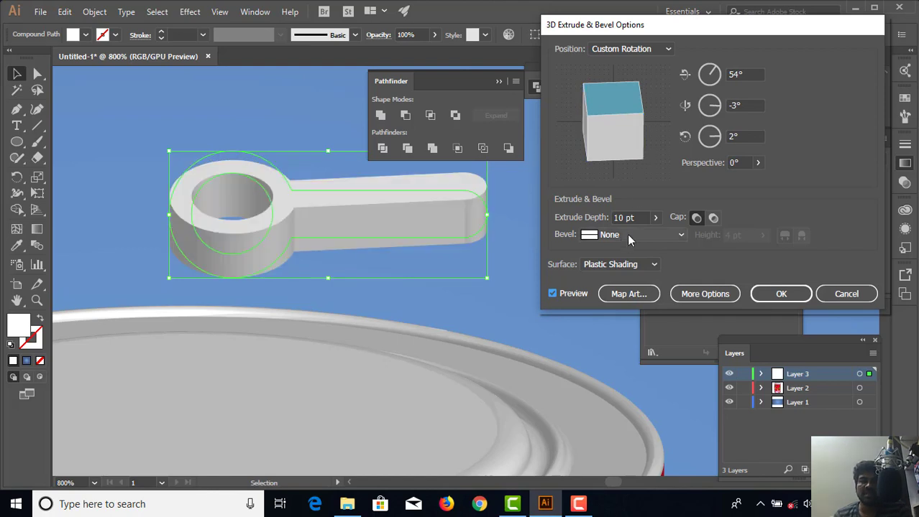
click(626, 237)
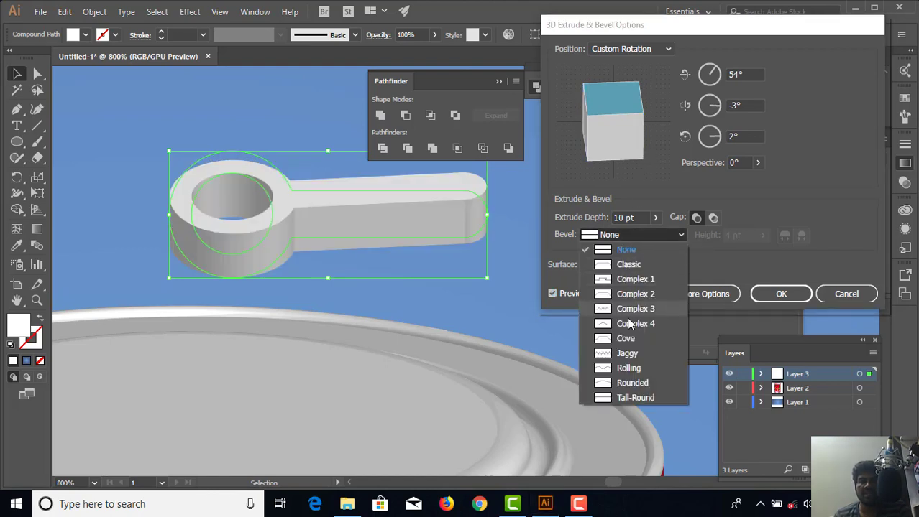
click(632, 383)
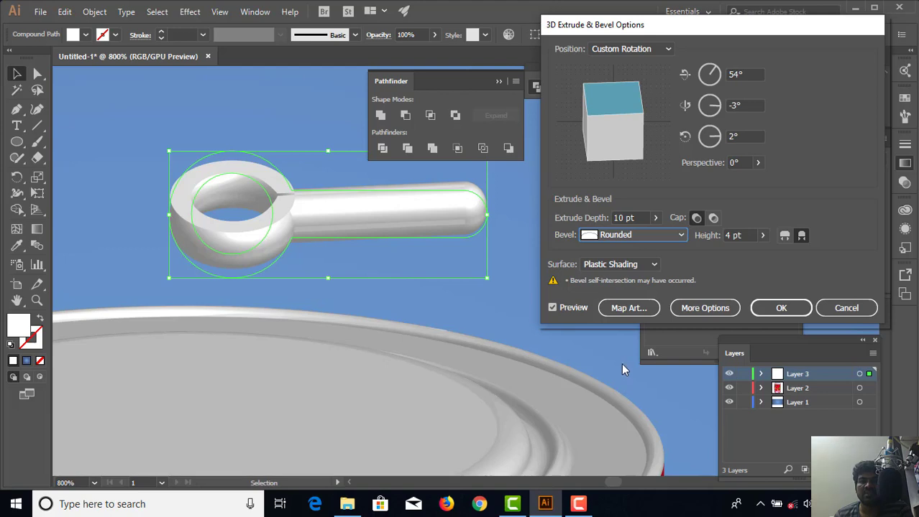
click(642, 235)
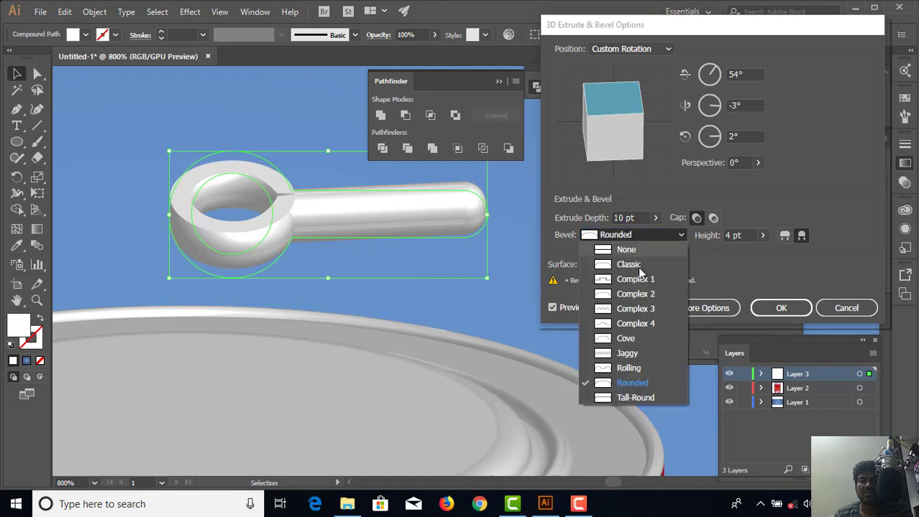
click(618, 367)
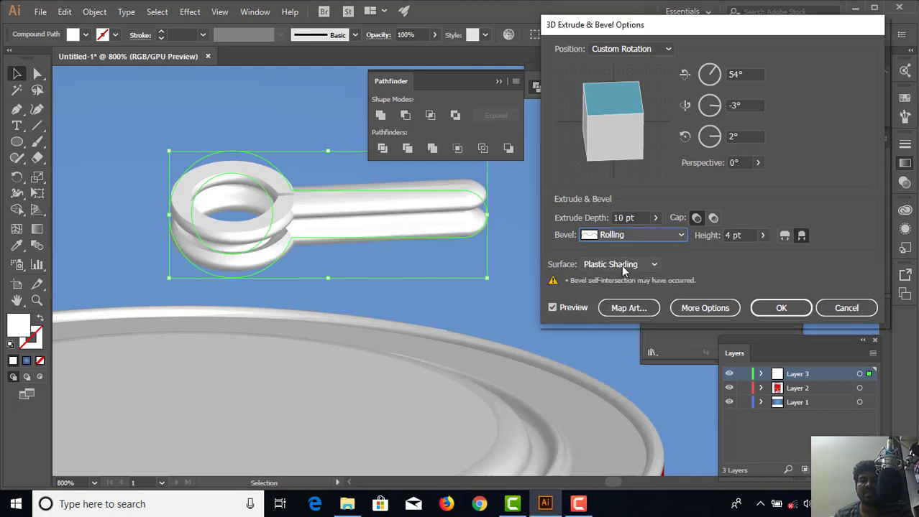
drag(613, 117, 616, 107)
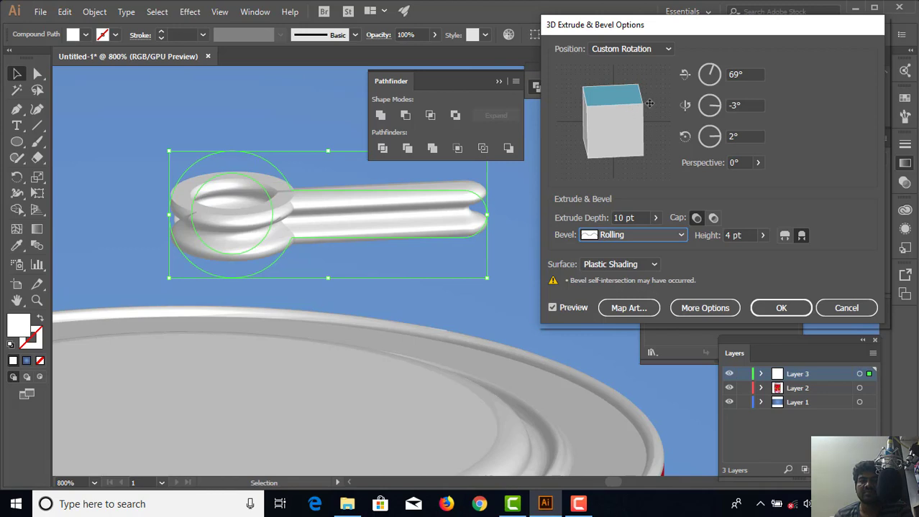
drag(639, 95, 642, 96)
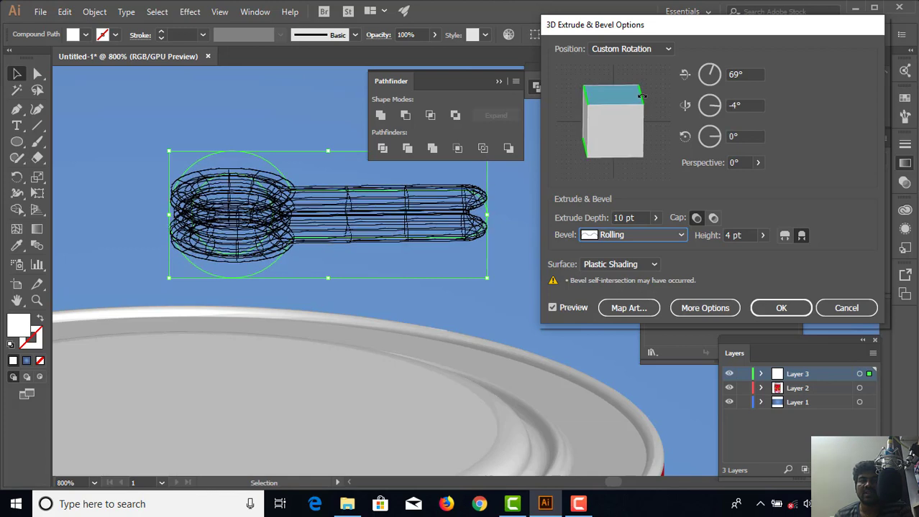
click(643, 235)
key(Escape)
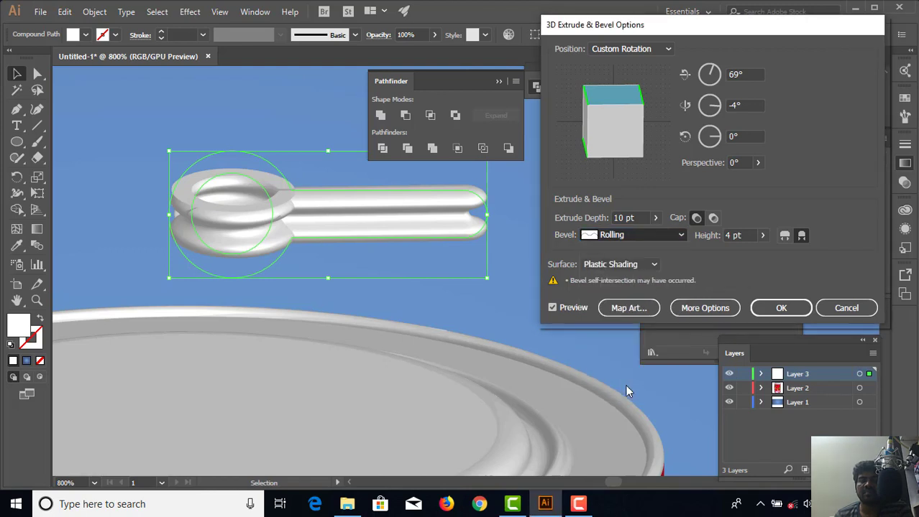
key(Down)
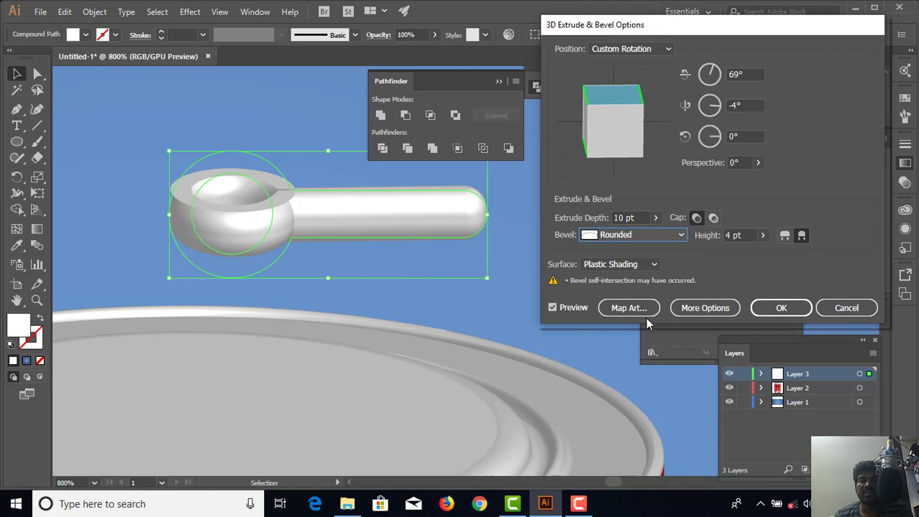
Set the extrusion depth to 8 pt and apply the 3D effect
double_click(619, 217)
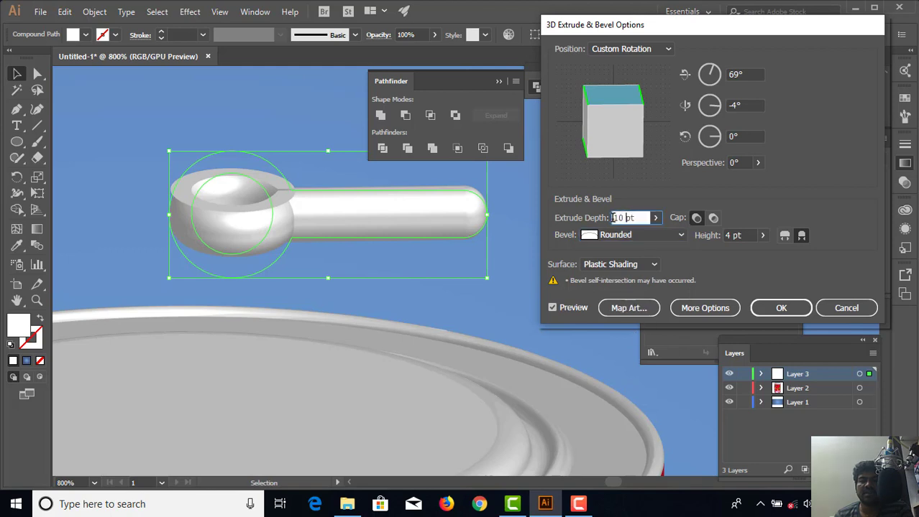
text(8)
click(553, 308)
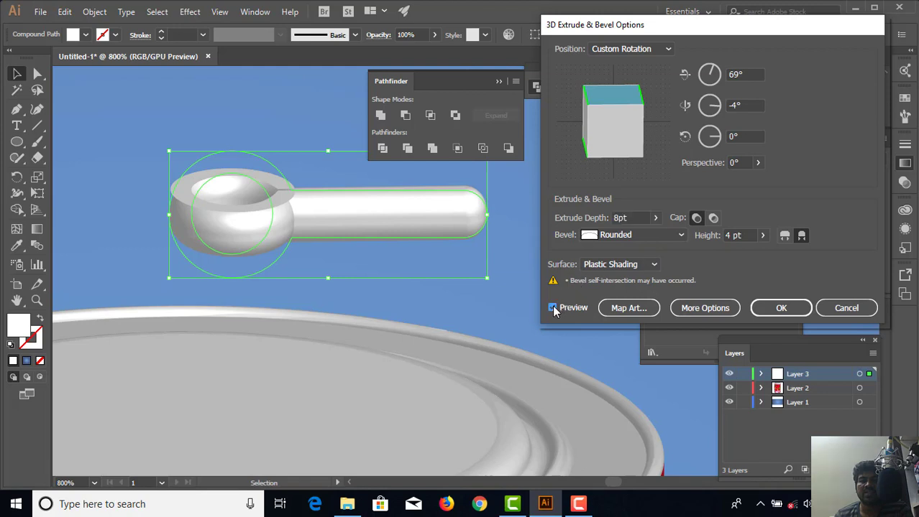
click(779, 309)
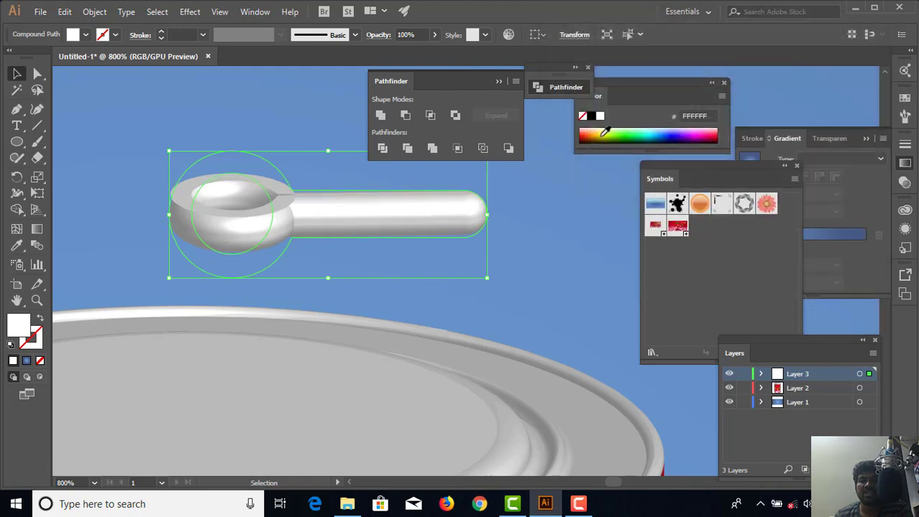
Try a light blue fill on the 3D pull-tab, undo it, and select the can part below
click(658, 130)
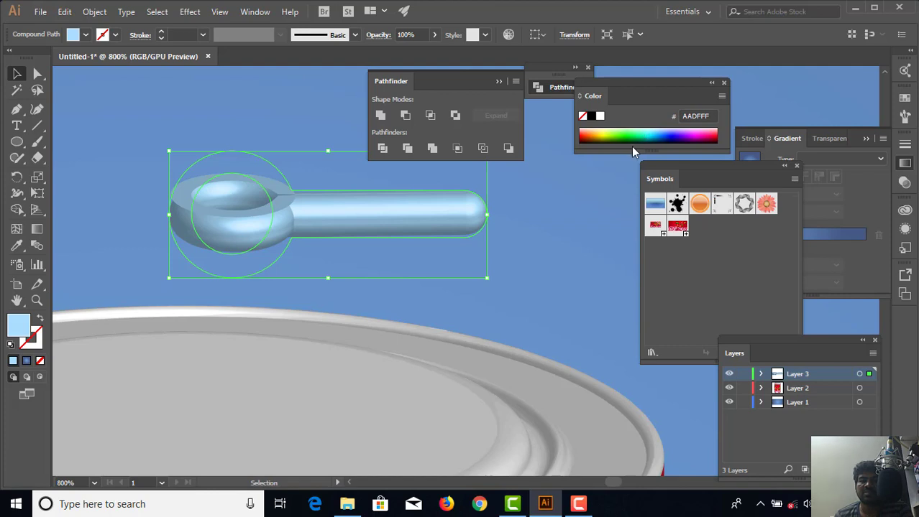
key(ctrl+z)
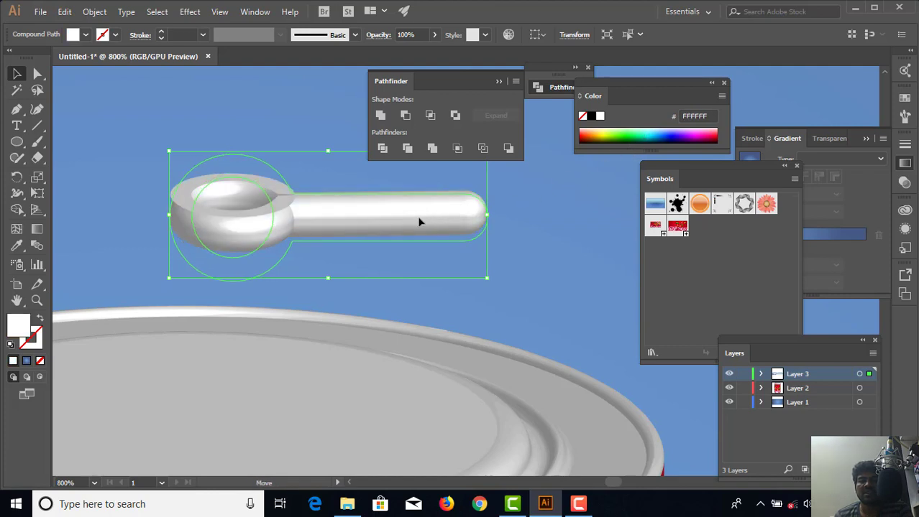
click(397, 361)
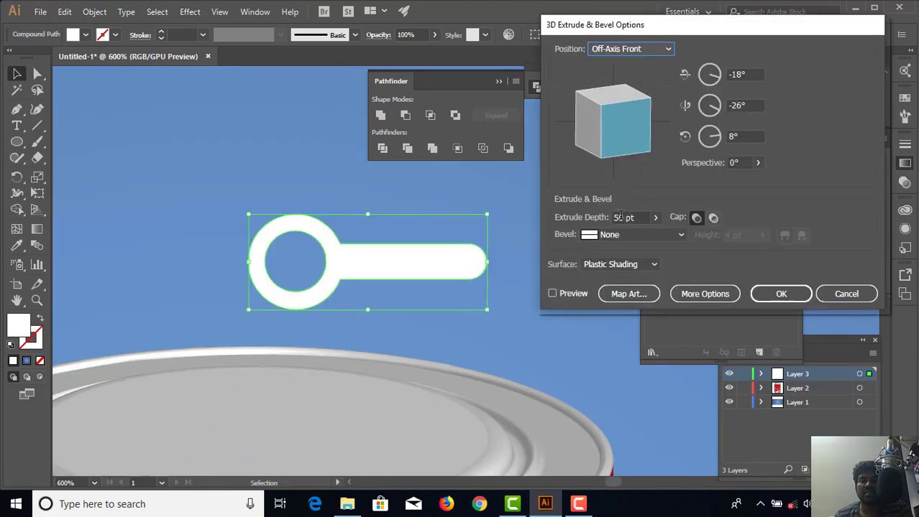
Set the tab's extrusion to 6 pt depth with a Complex 1 bevel and preview it
click(620, 217)
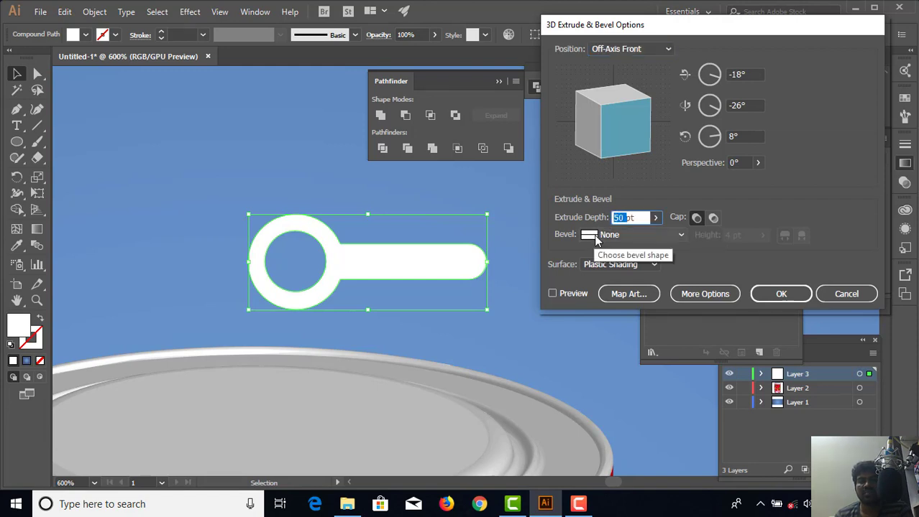
text(6)
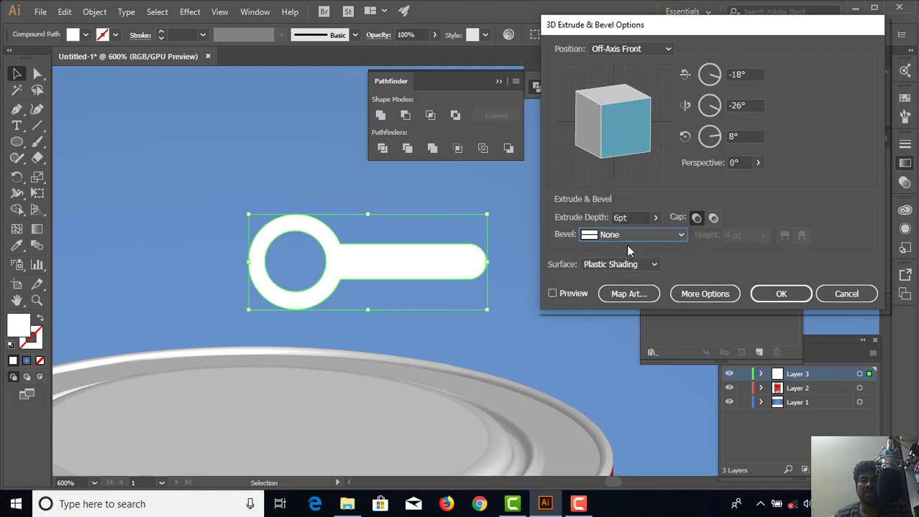
click(626, 239)
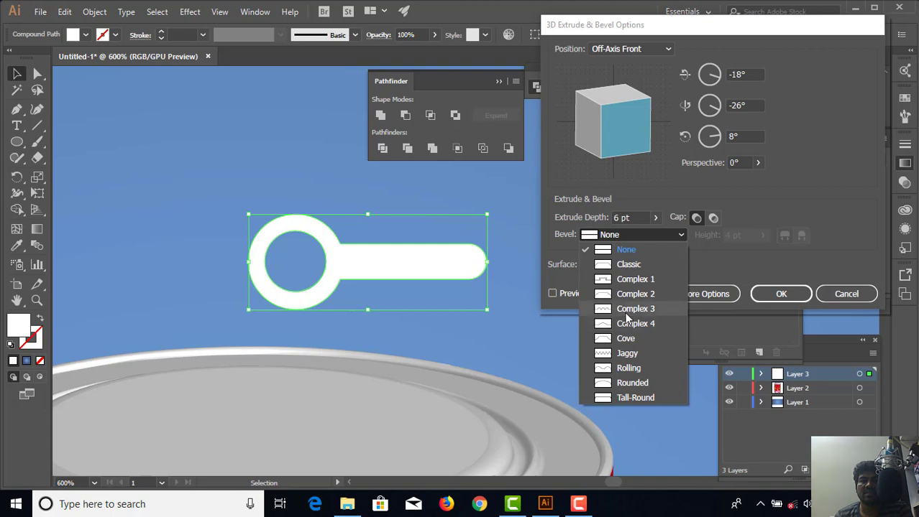
click(633, 279)
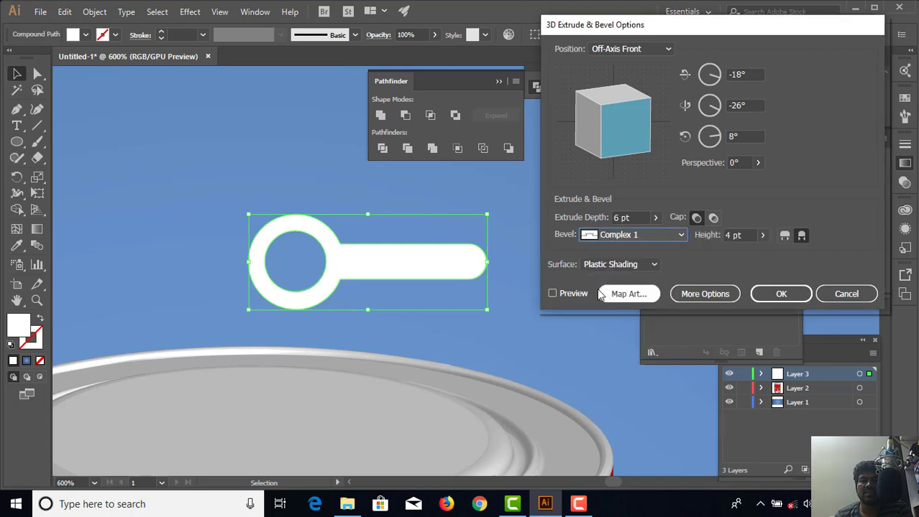
click(552, 294)
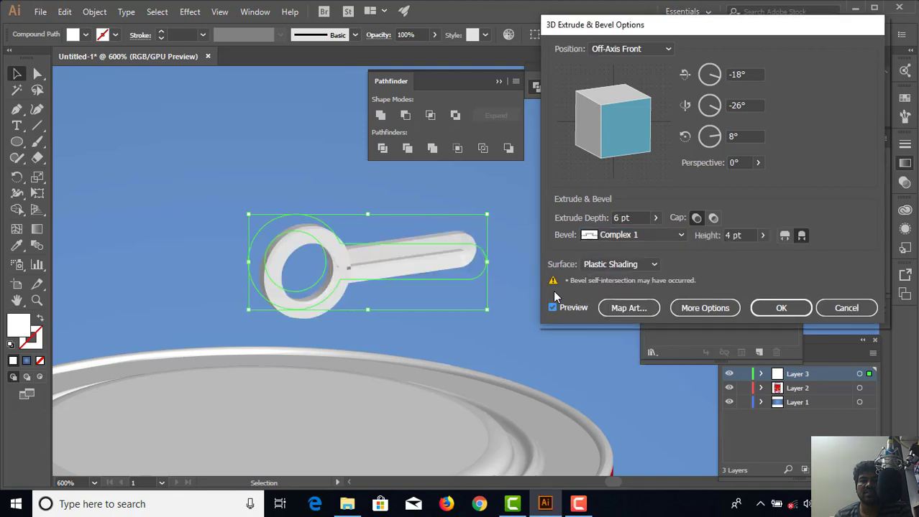
Rotate the tab from Isometric Top to a custom tilt of about 54°, -7°, 3°
click(642, 48)
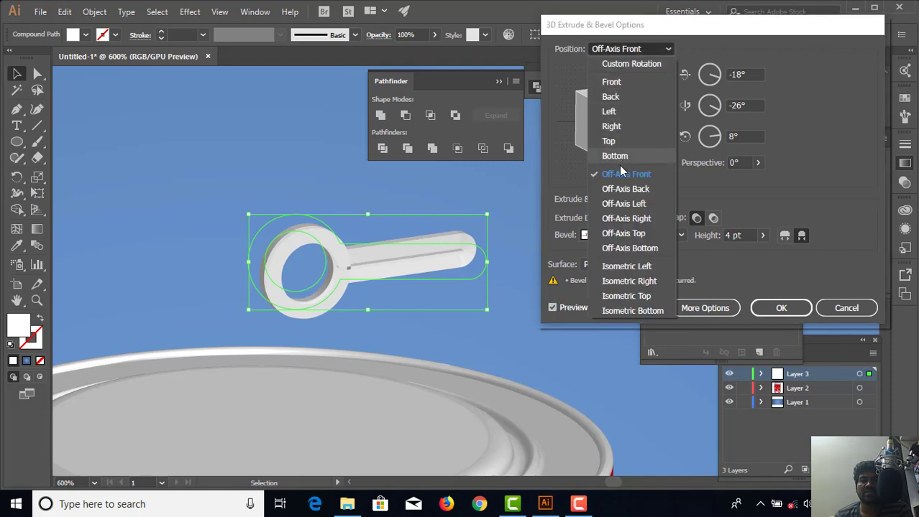
click(625, 297)
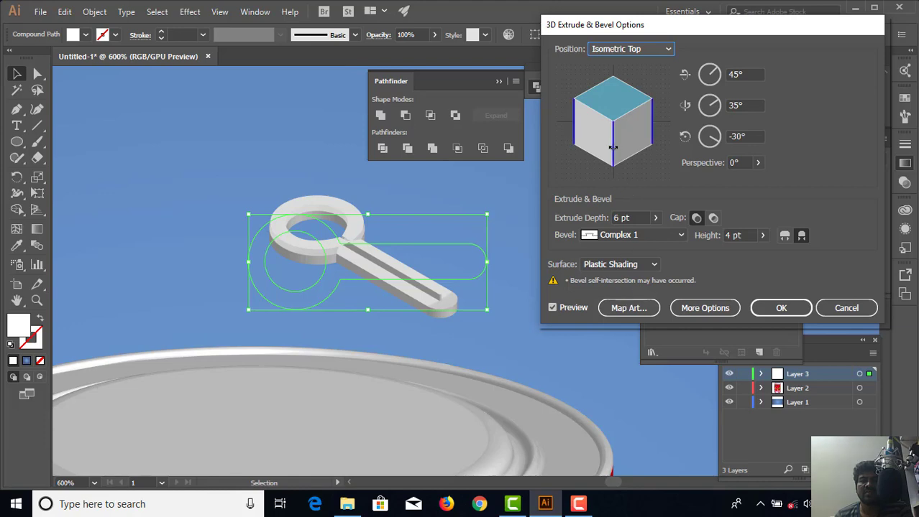
mouse_move(613, 148)
mouse_down()
mouse_move(641, 146)
mouse_move(640, 156)
mouse_up()
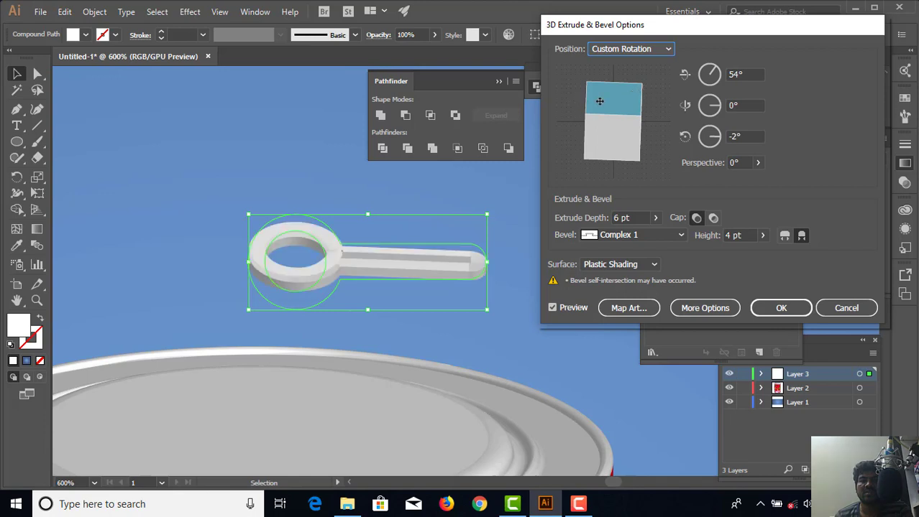
click(653, 52)
click(645, 295)
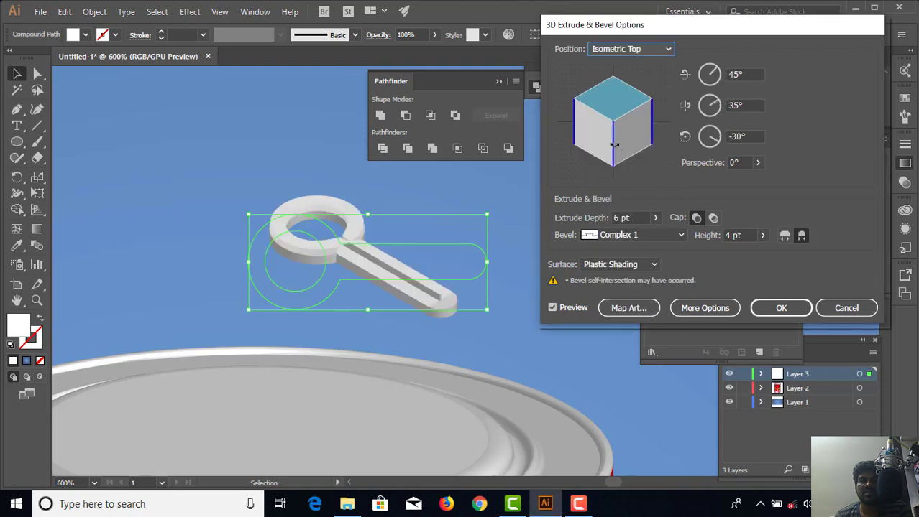
drag(611, 144, 649, 138)
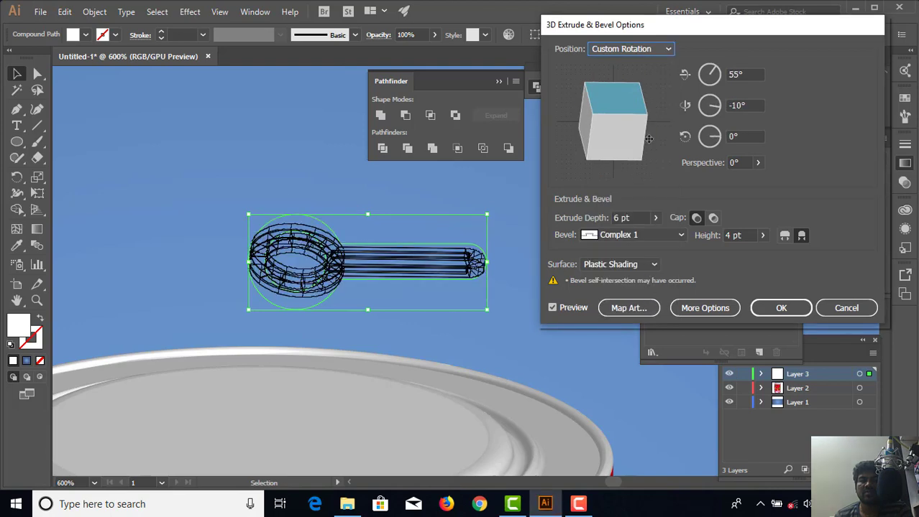
drag(587, 95, 585, 96)
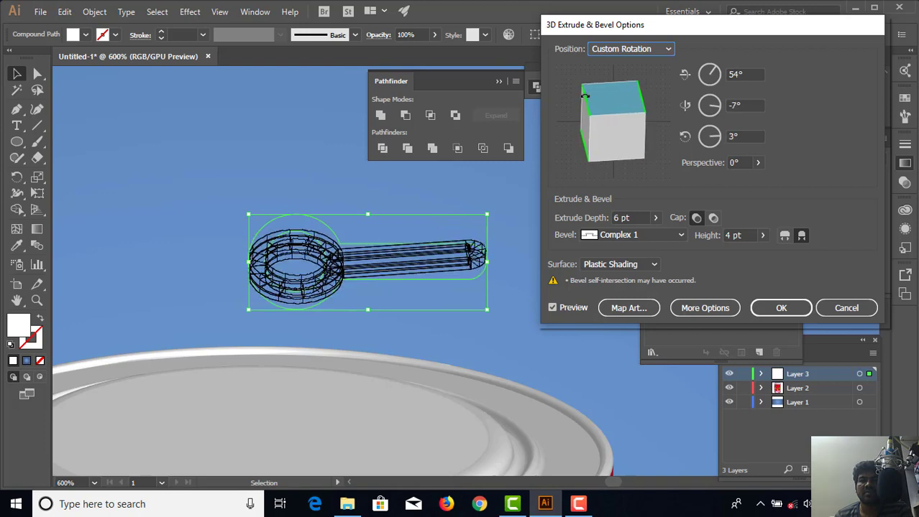
Switch to a Rounded bevel at 3 pt depth and tilt the tab to 67°, -8°, 1°
click(635, 243)
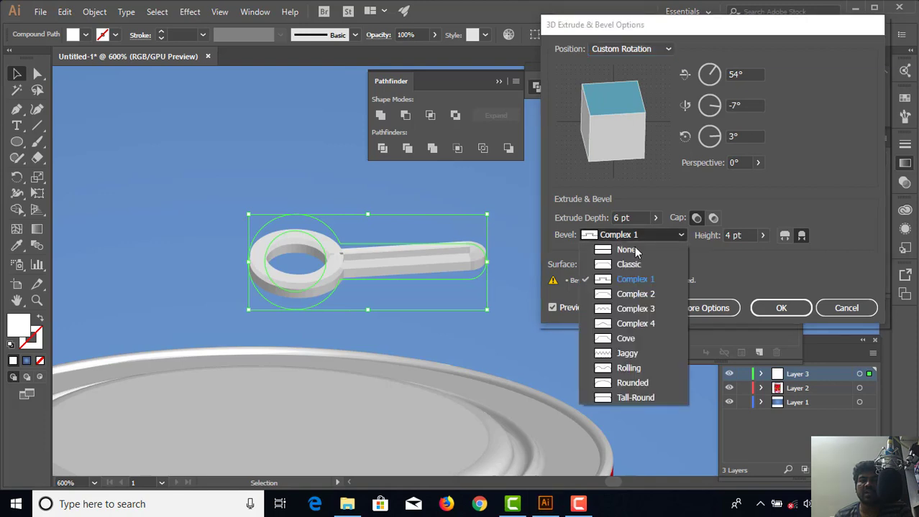
click(619, 383)
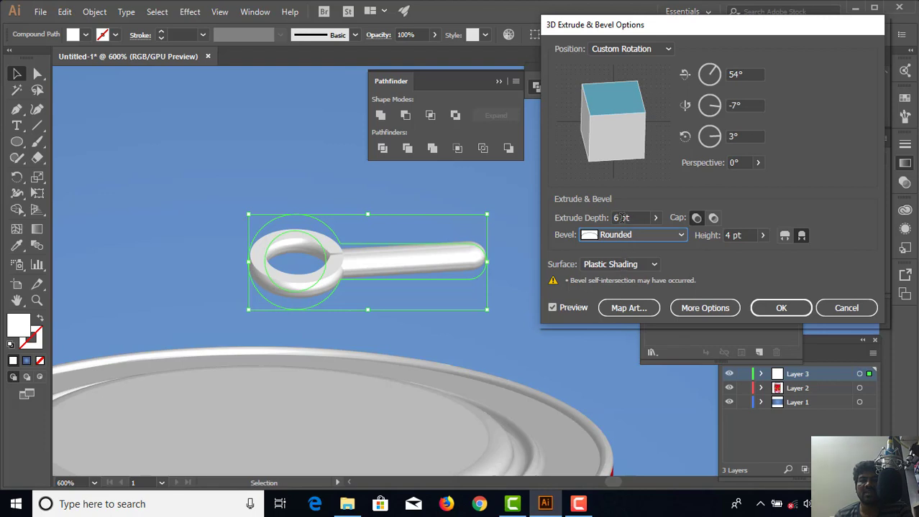
drag(621, 218, 612, 222)
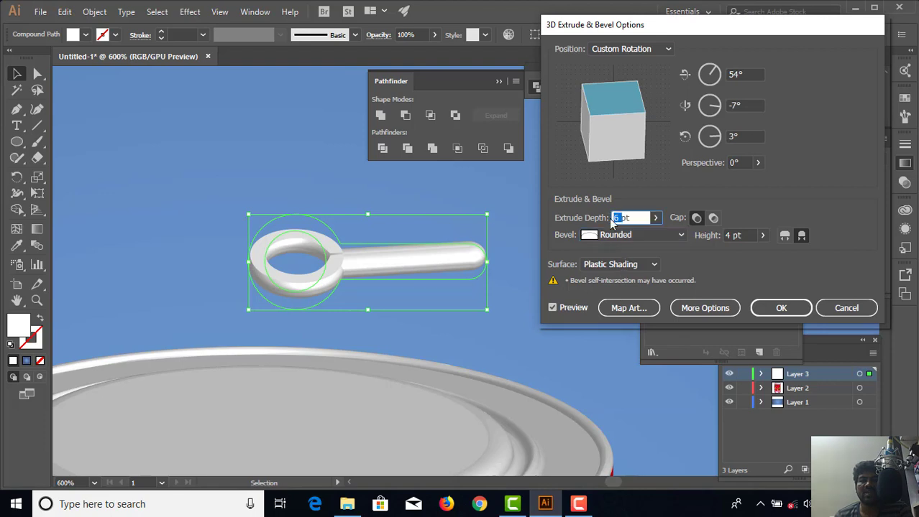
text(3)
click(552, 307)
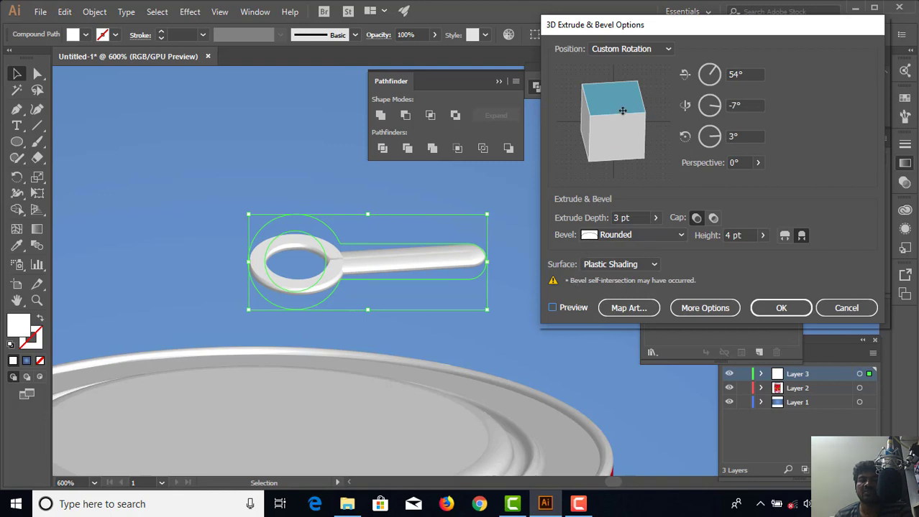
drag(621, 115, 624, 107)
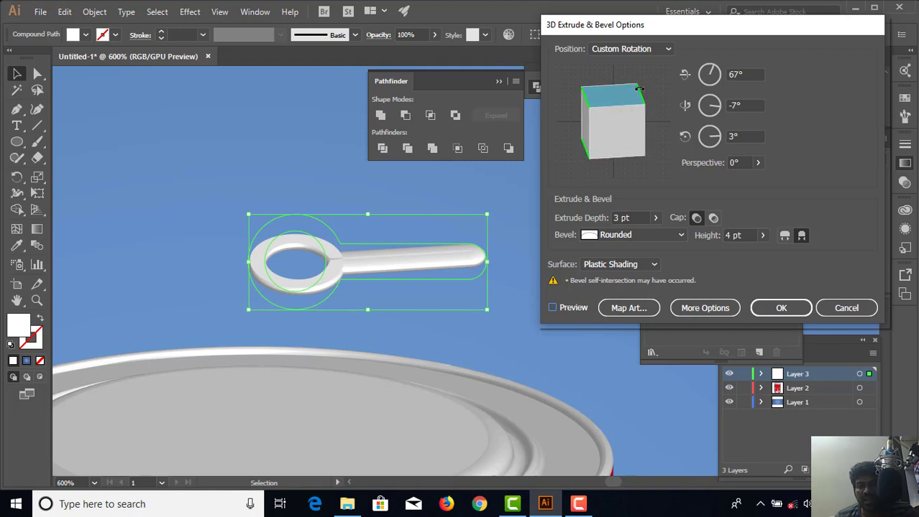
drag(638, 87, 640, 88)
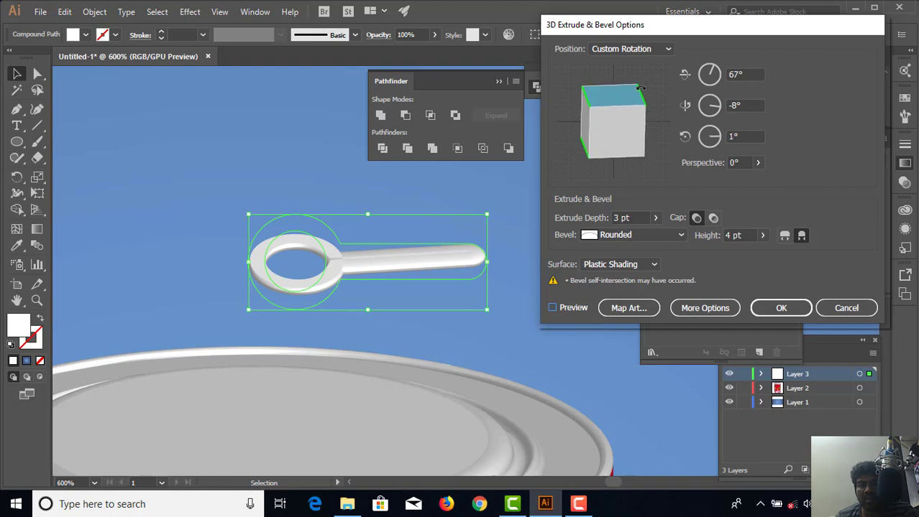
Preview the pull tab's 3D effect and reduce its tilt from 65° to 61°
click(553, 308)
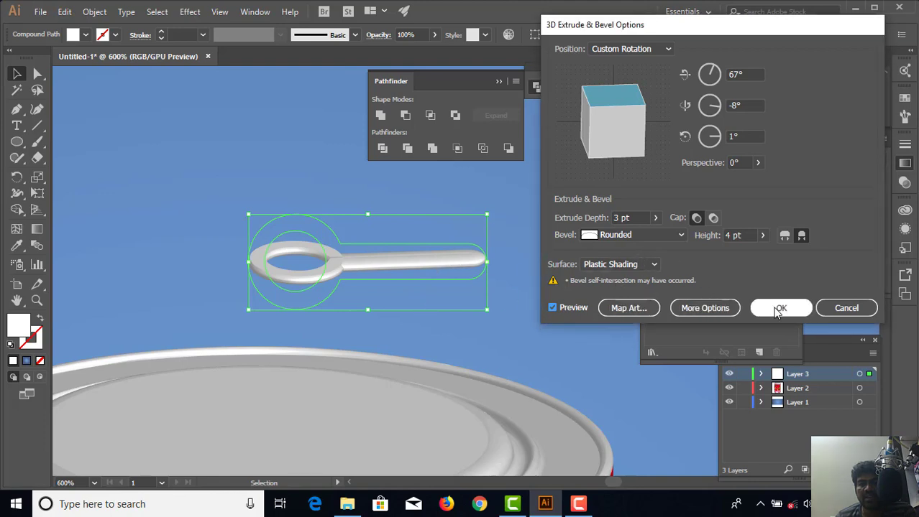
click(624, 106)
drag(624, 107, 623, 109)
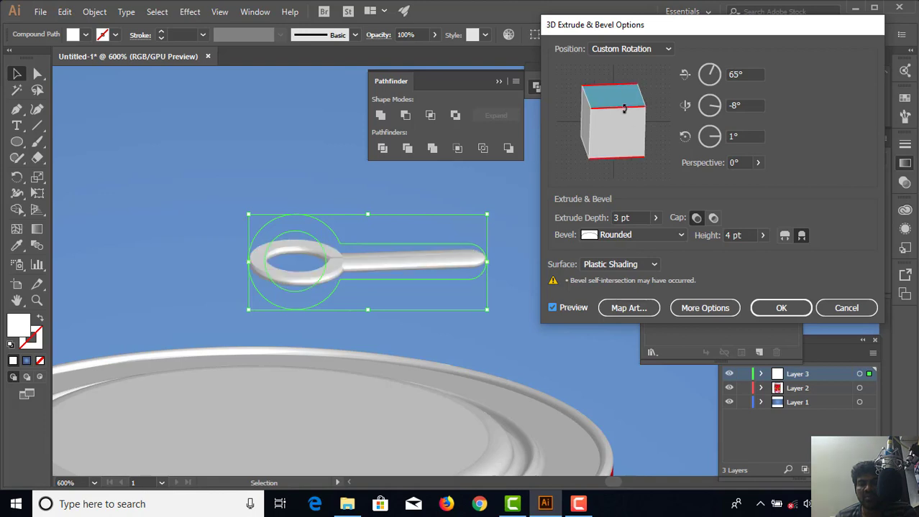
click(623, 108)
drag(624, 108, 623, 113)
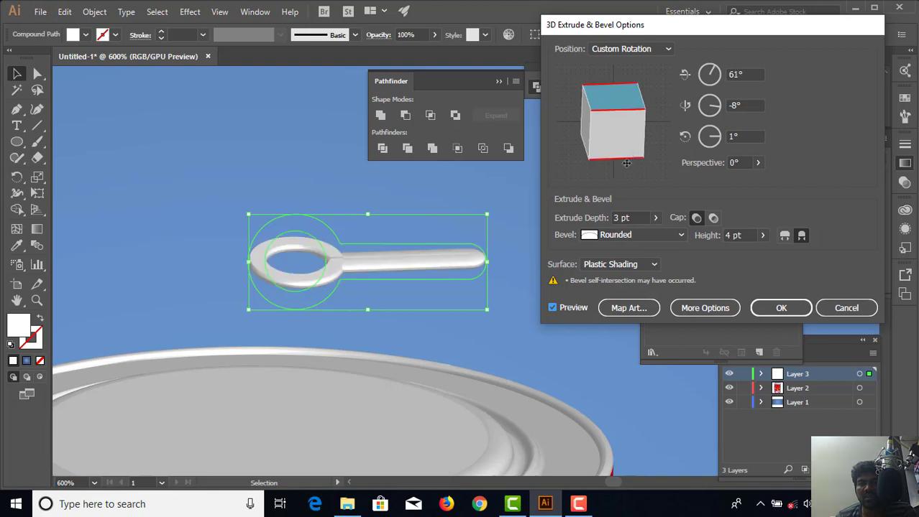
Try Complex 1, Cove and Rolling bevels, settle on Rounded, and apply the 3D effect
click(640, 235)
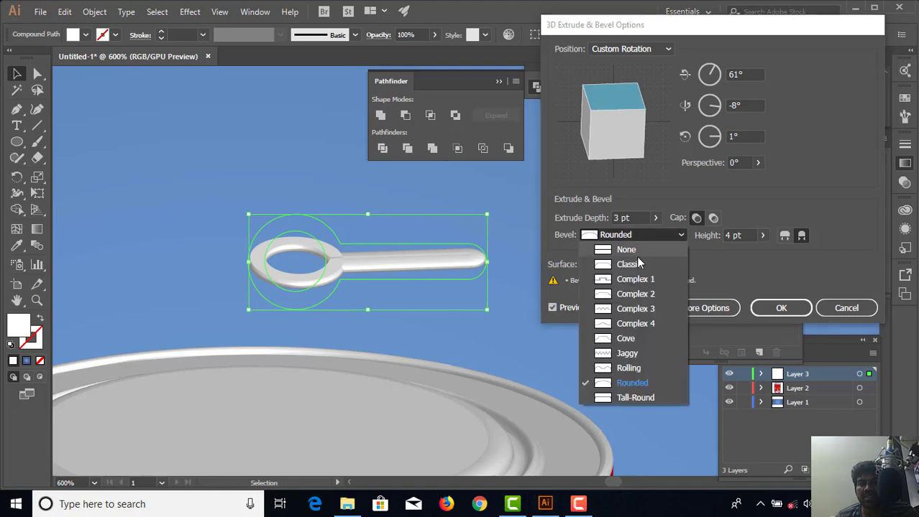
click(636, 280)
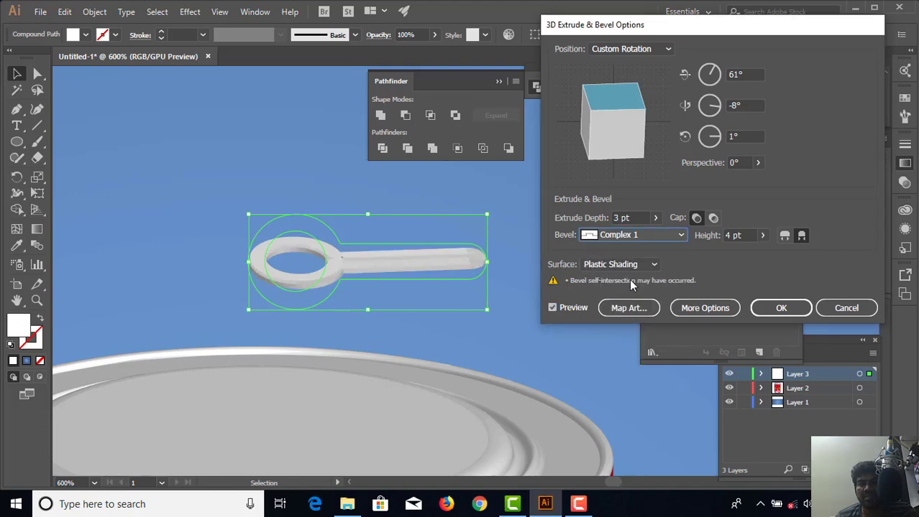
click(636, 242)
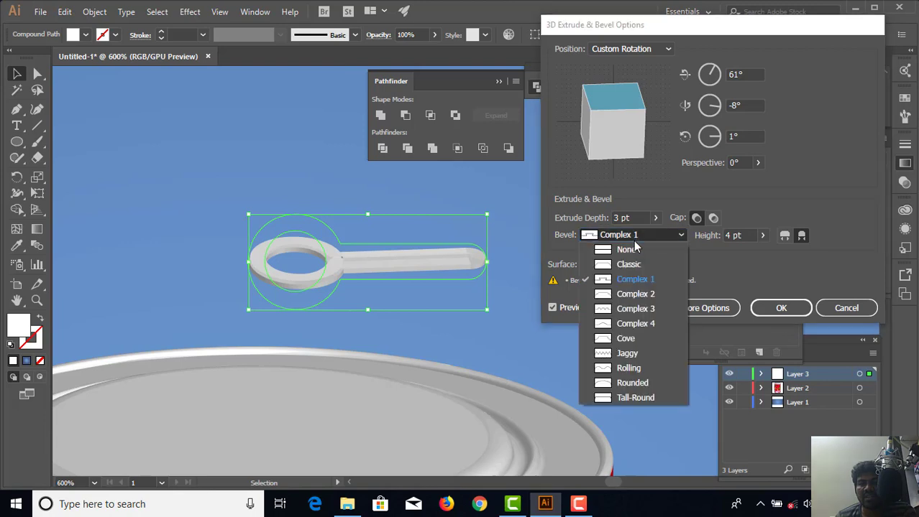
click(624, 339)
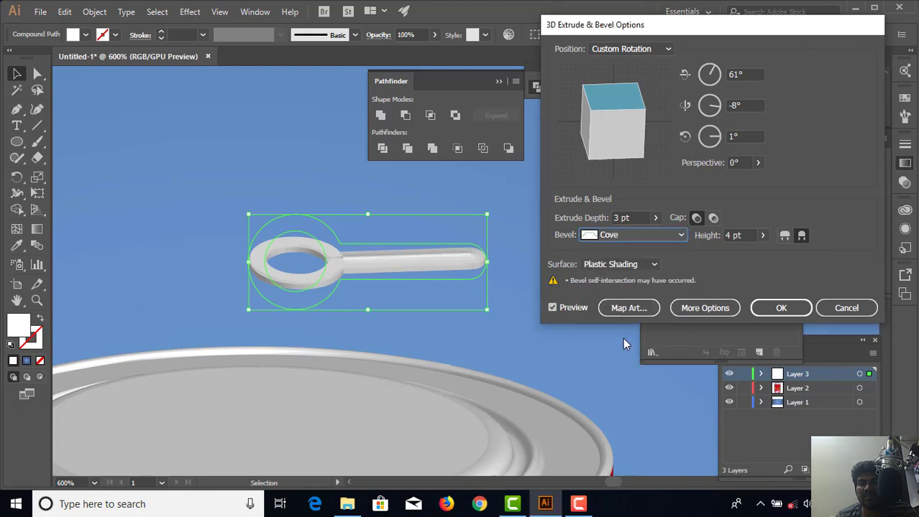
click(628, 236)
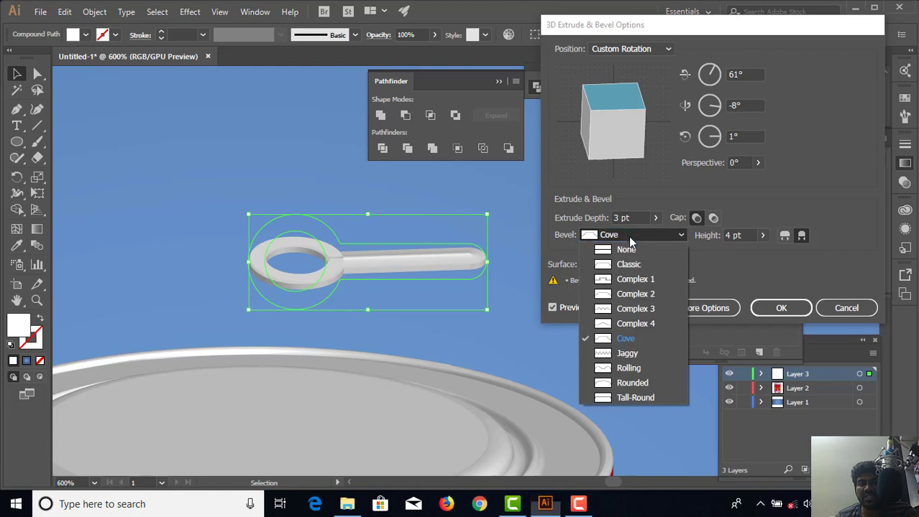
click(629, 369)
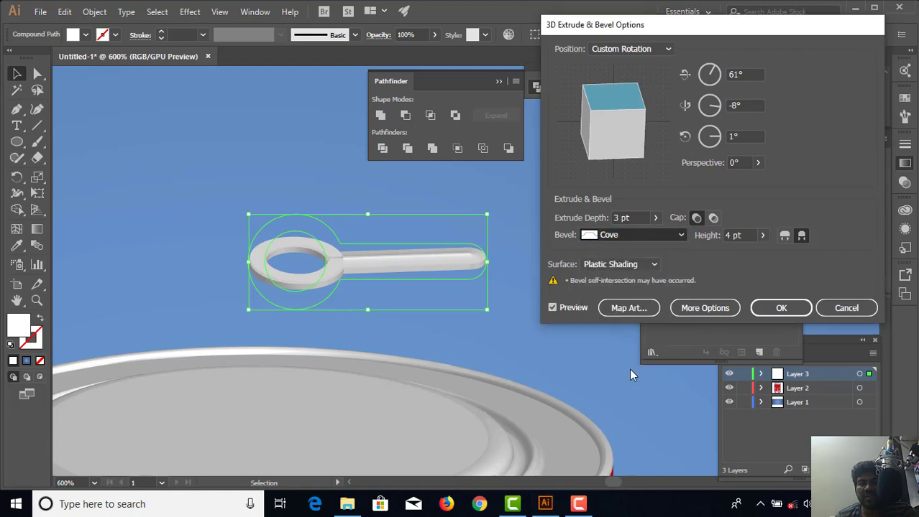
click(635, 237)
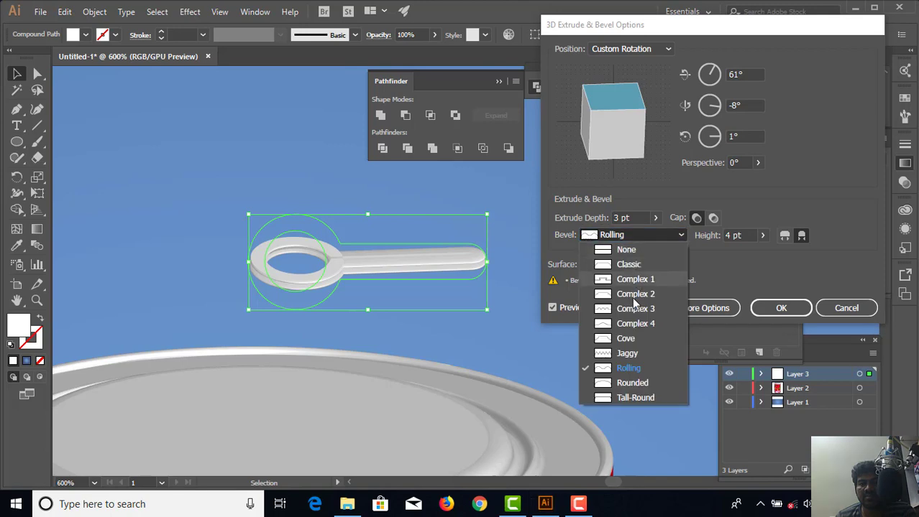
click(619, 385)
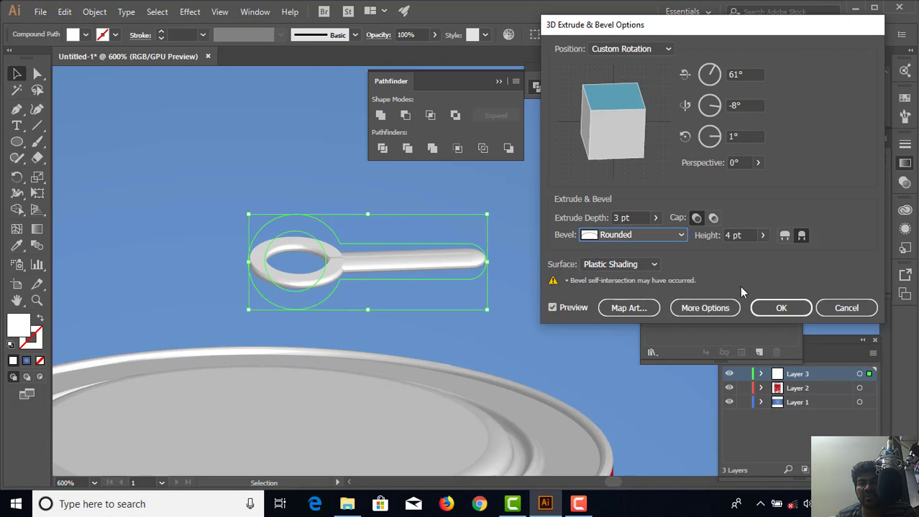
click(772, 310)
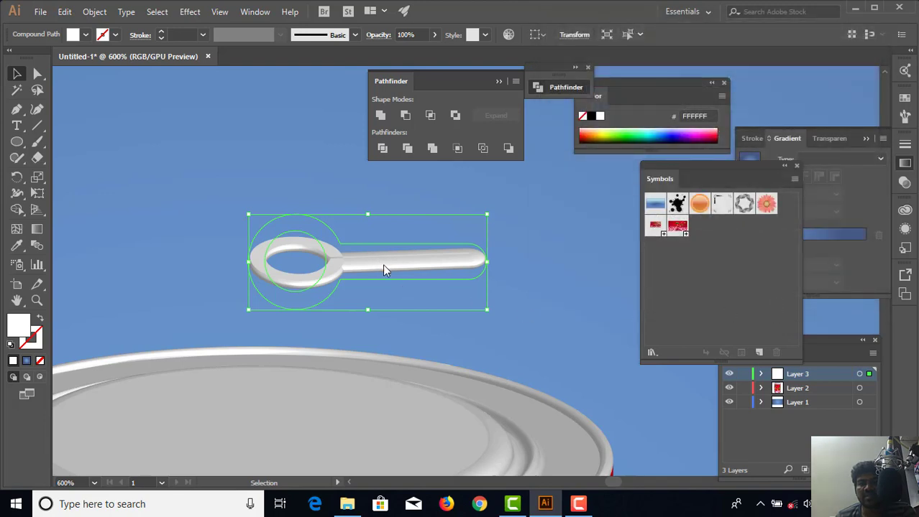
Position the extruded pull tab onto the Strawberry Milk can's lid, then select the can artwork
drag(383, 264, 388, 430)
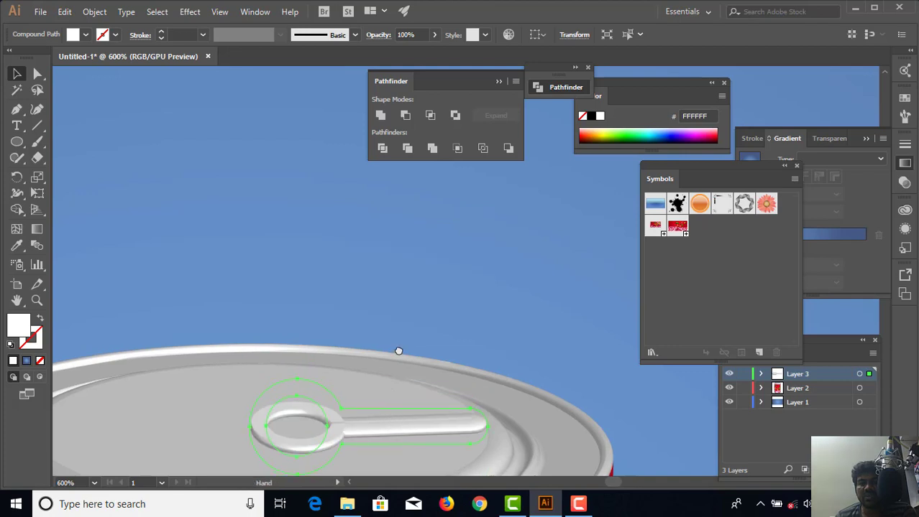
drag(398, 351, 394, 285)
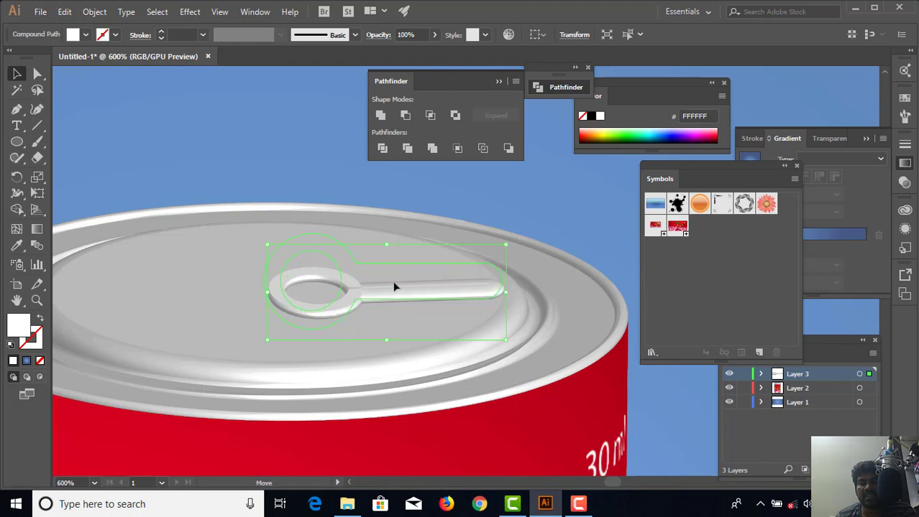
key(ctrl+z)
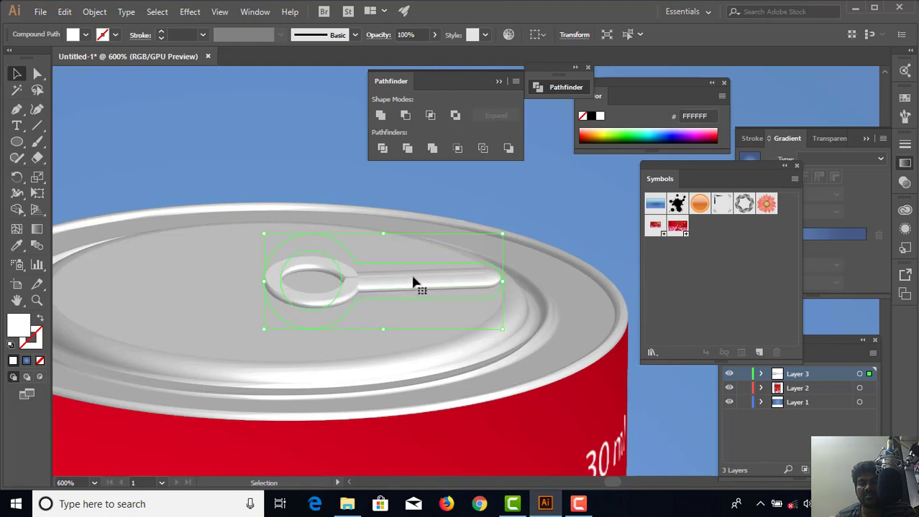
click(392, 200)
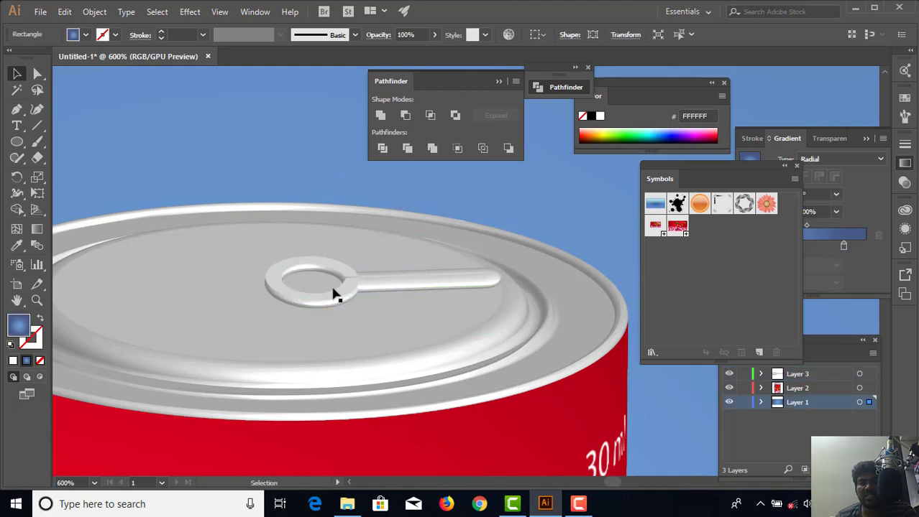
Draw a small circle above the can lid and give it a solid white fill
drag(335, 294, 340, 292)
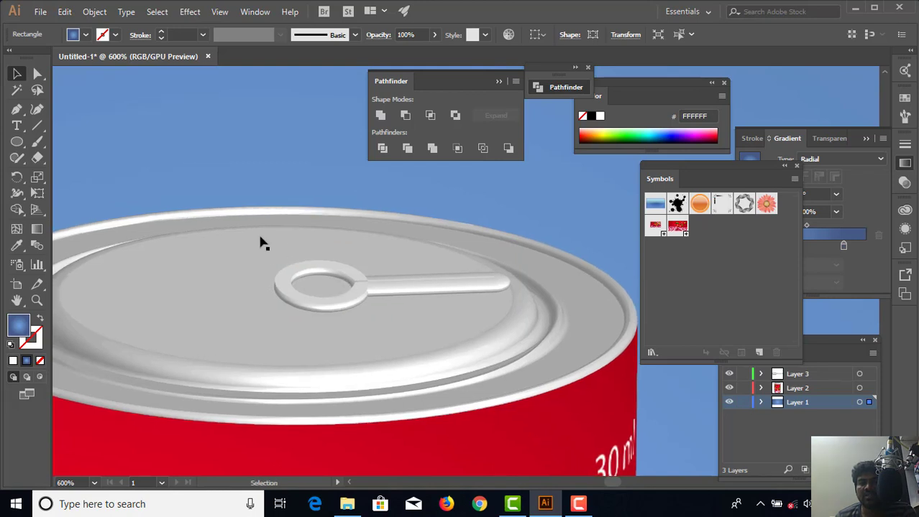
click(17, 143)
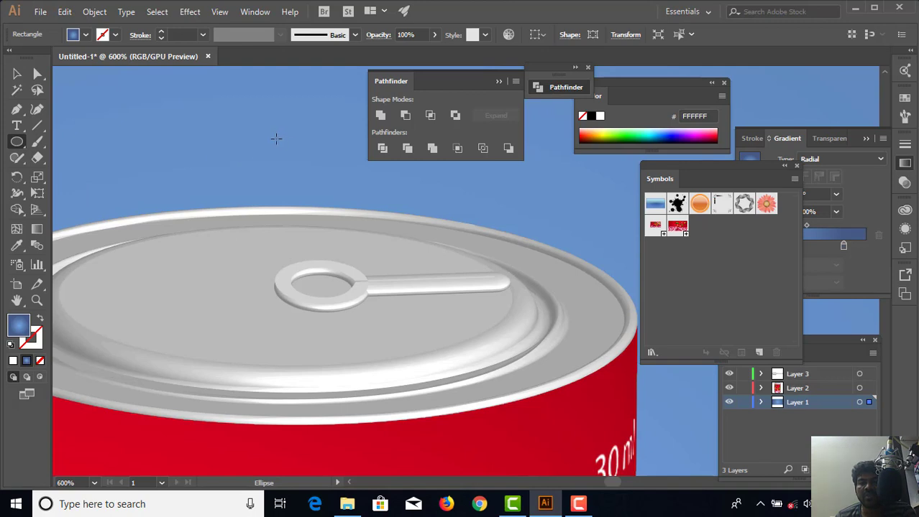
drag(229, 137, 322, 197)
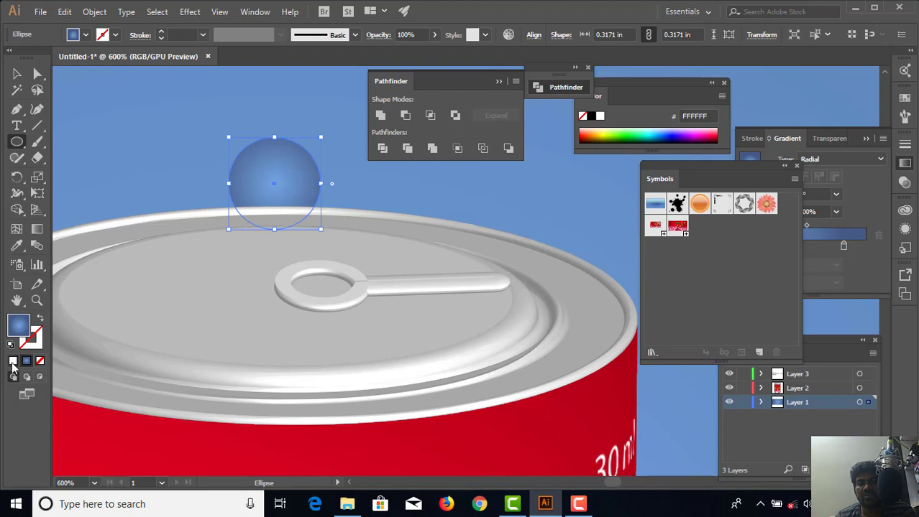
click(13, 361)
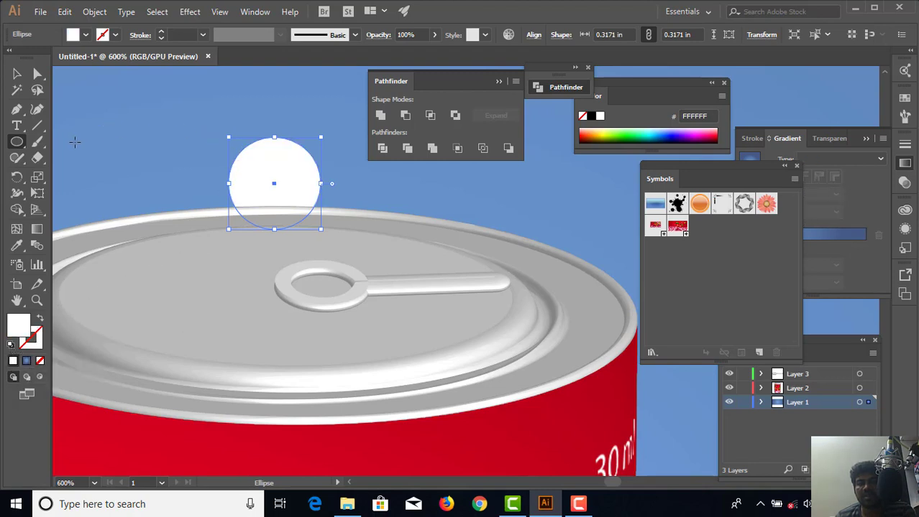
Enlarge the white circle to about 0.48 in and move it higher above the lid
click(17, 74)
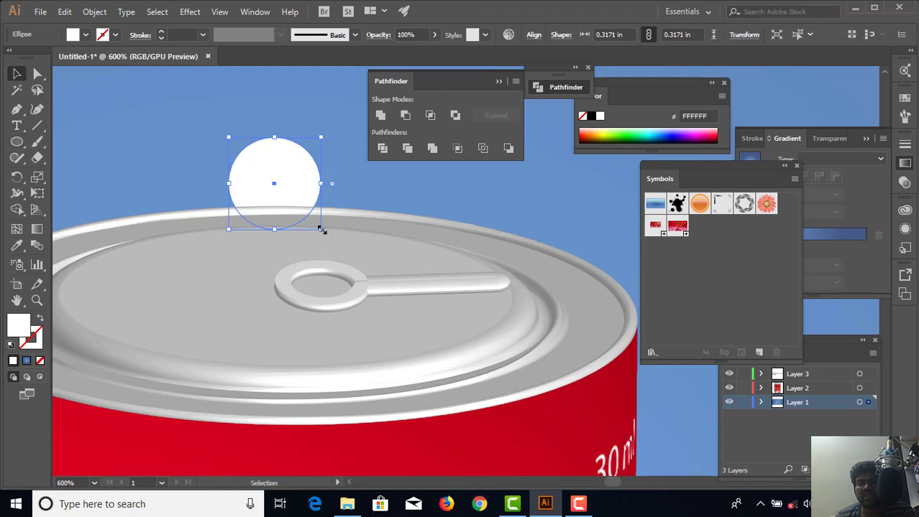
drag(321, 229, 345, 216)
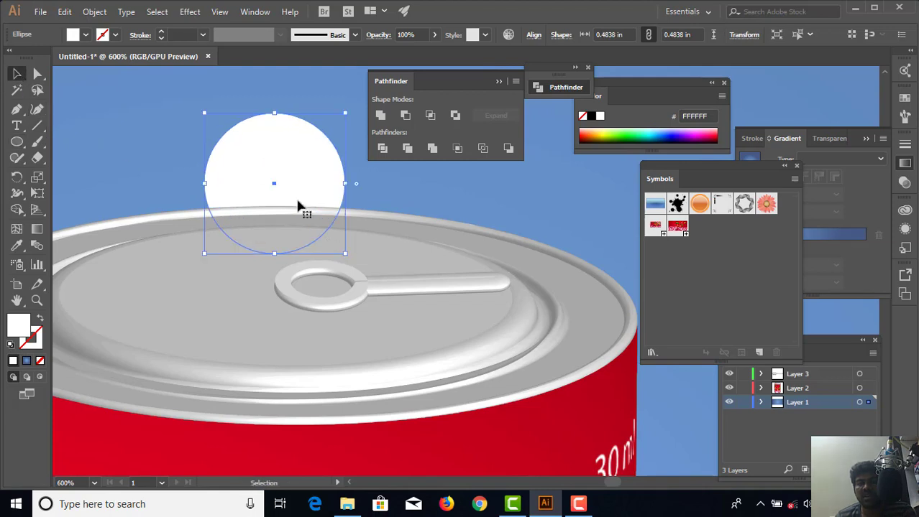
drag(296, 193, 274, 162)
scroll(287, 292, up, 4)
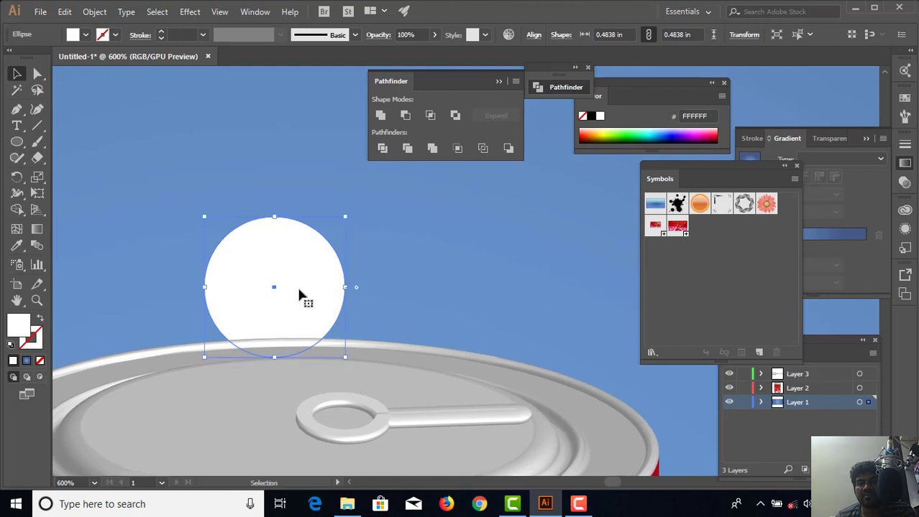
drag(303, 298, 310, 234)
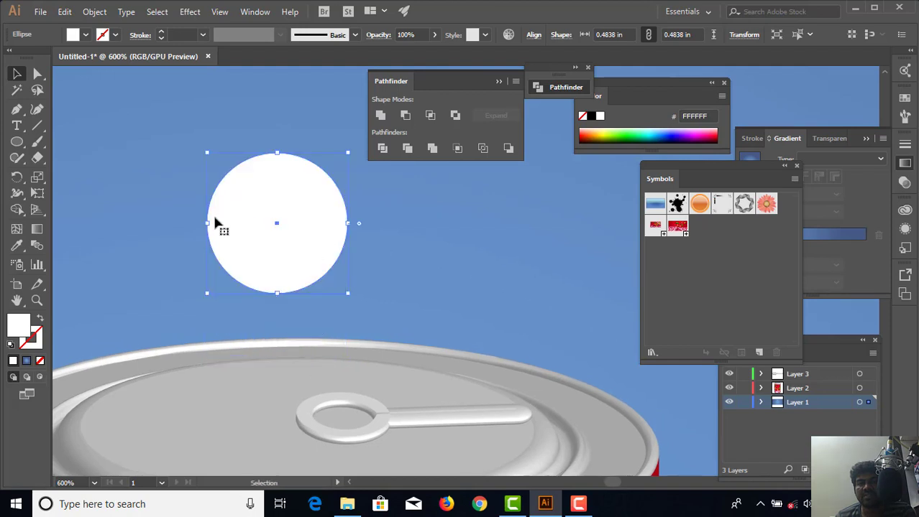
click(18, 143)
drag(17, 143, 62, 158)
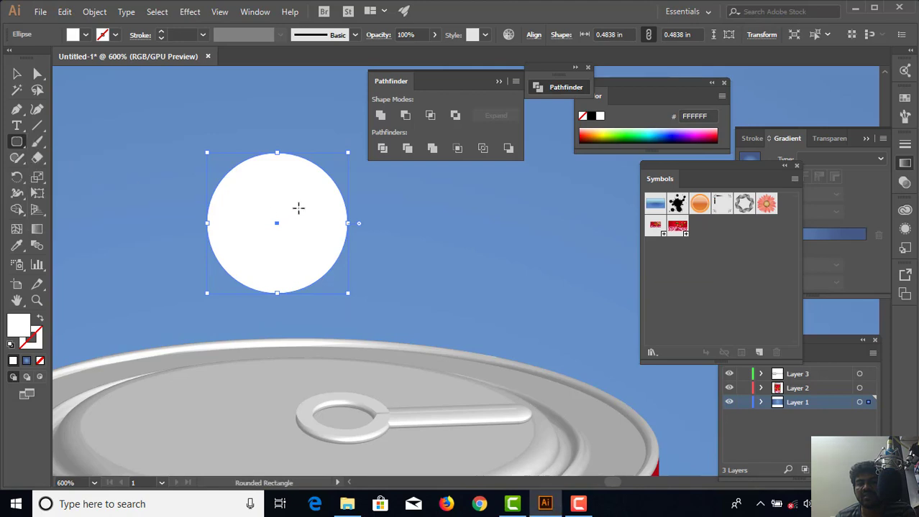
Draw a white rounded rectangle overlapping the circle and round its corners into a pill
drag(297, 188, 453, 271)
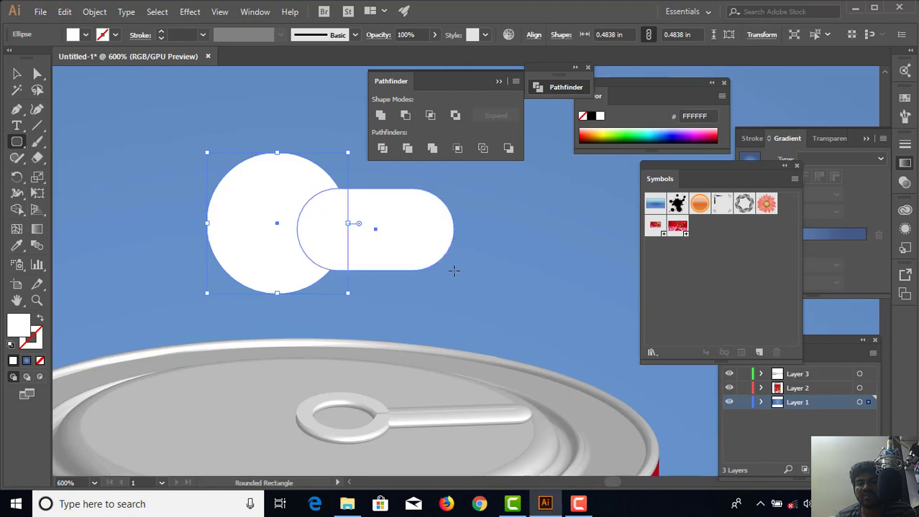
click(17, 74)
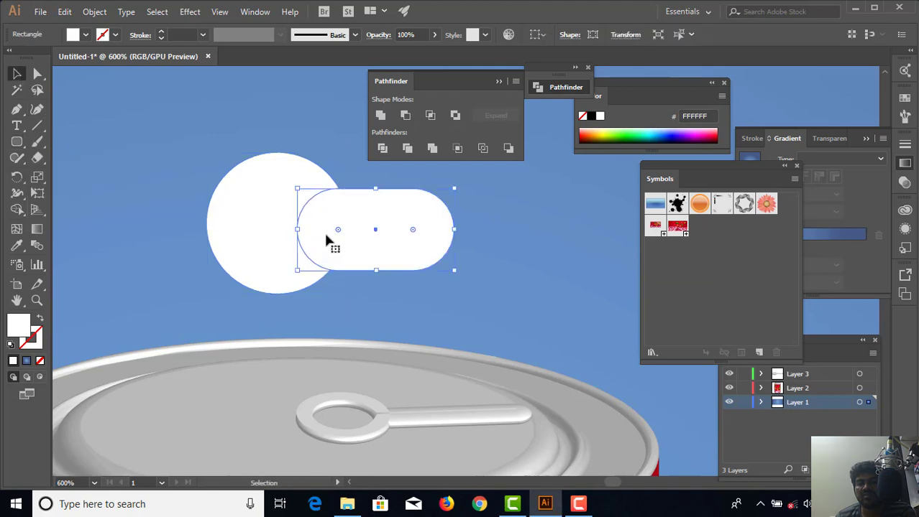
drag(325, 240, 322, 231)
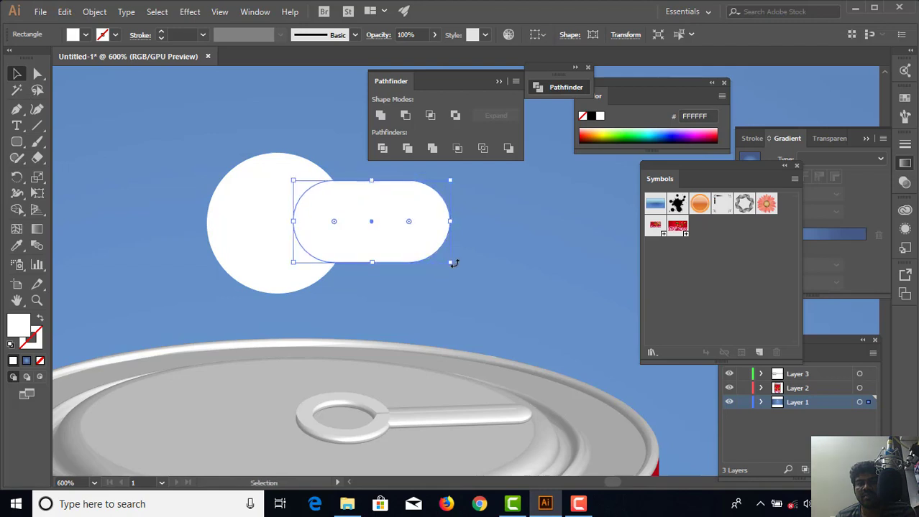
drag(449, 264, 486, 277)
drag(310, 212, 312, 236)
Unite the pill and the circle into one keyhole-shaped path
click(17, 75)
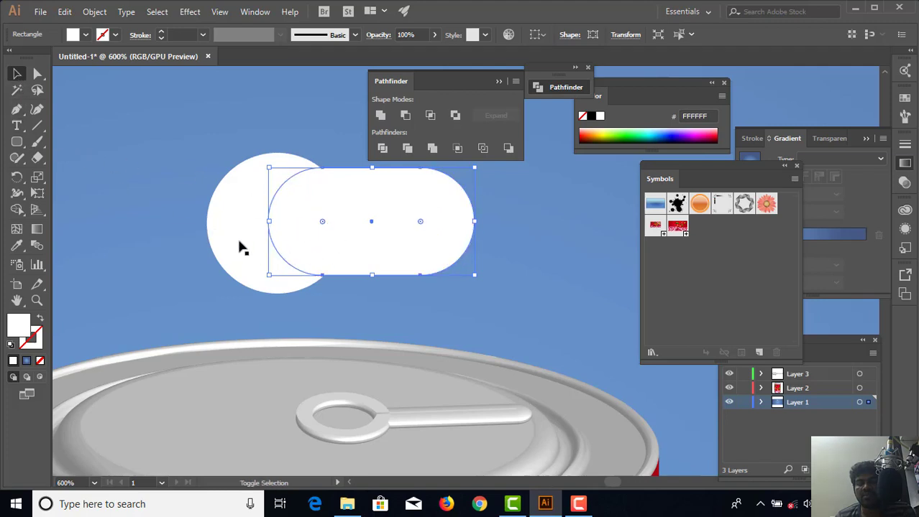
shift+click(256, 242)
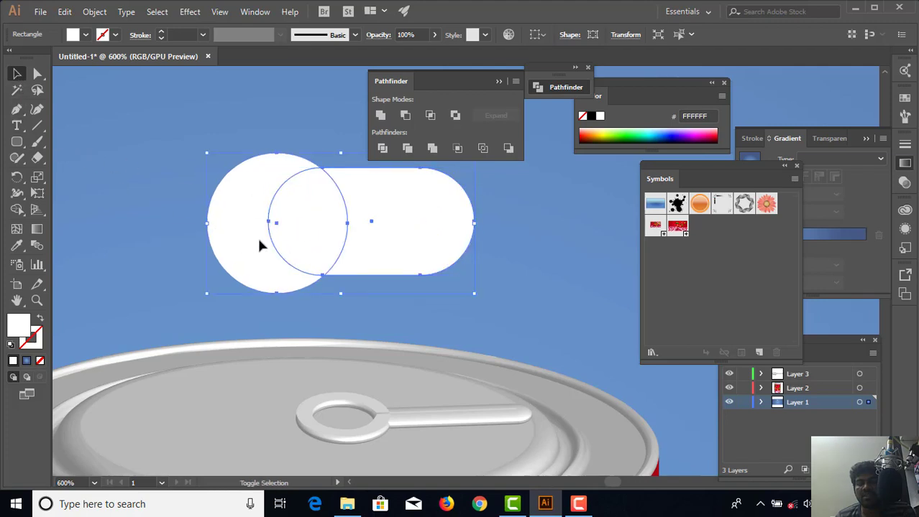
click(381, 115)
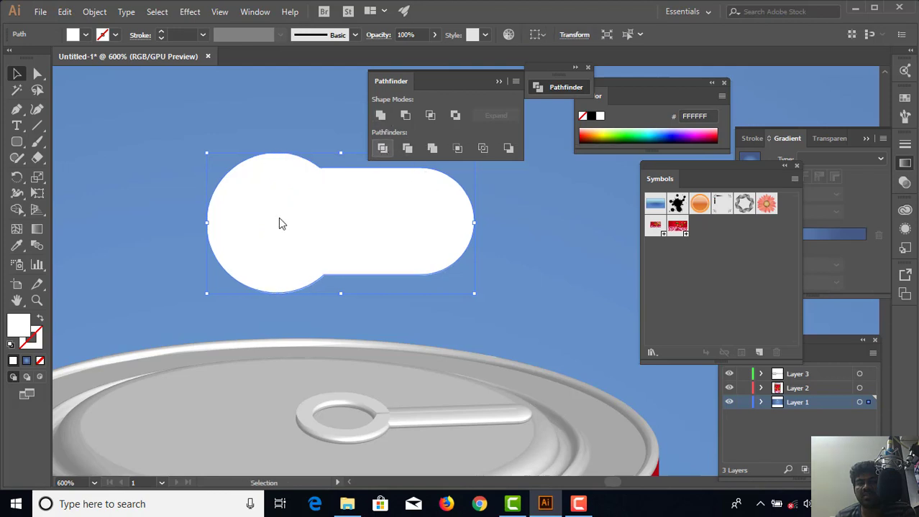
click(190, 12)
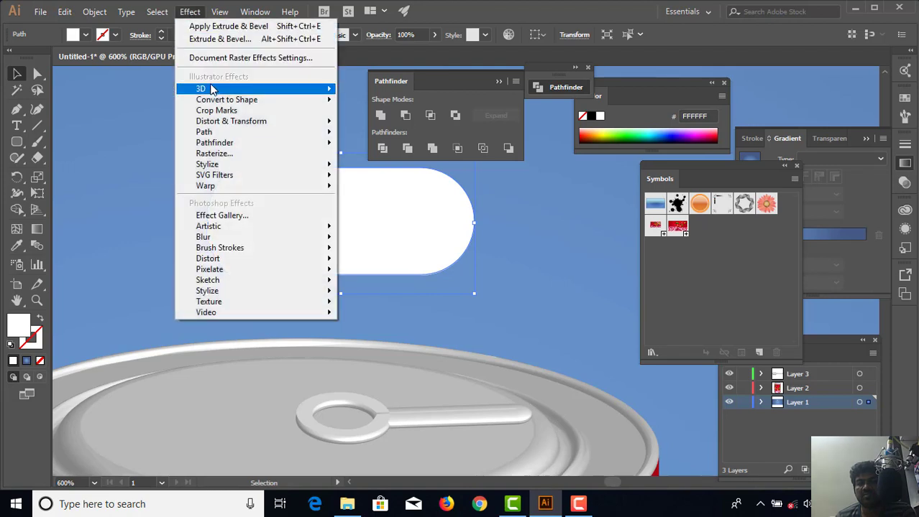
mouse_move(217, 90)
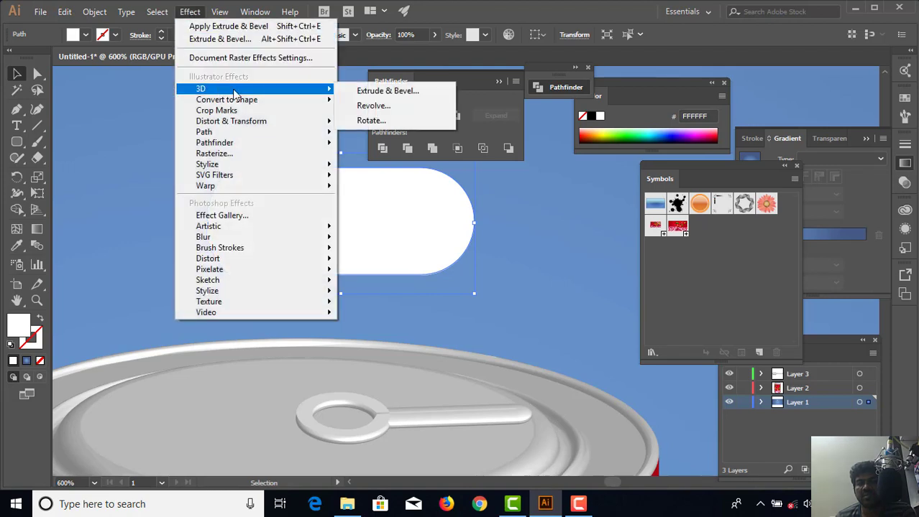
click(388, 99)
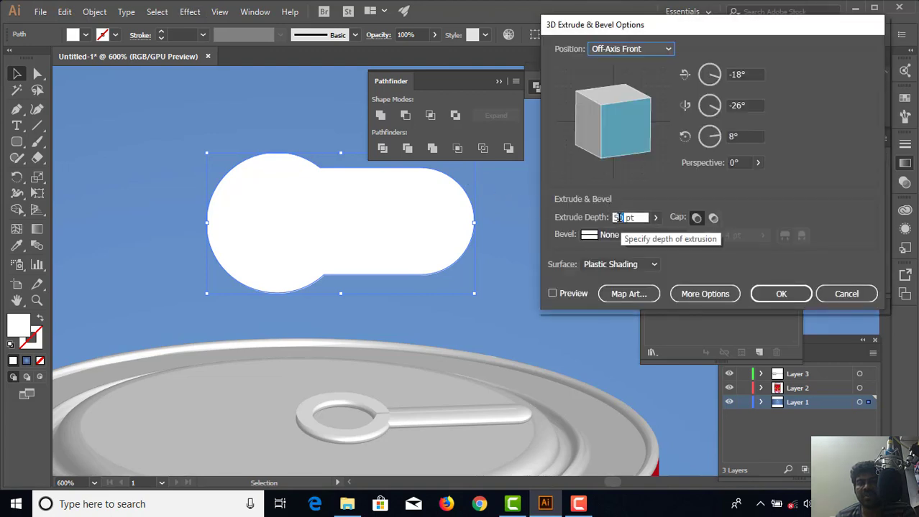
double_click(618, 218)
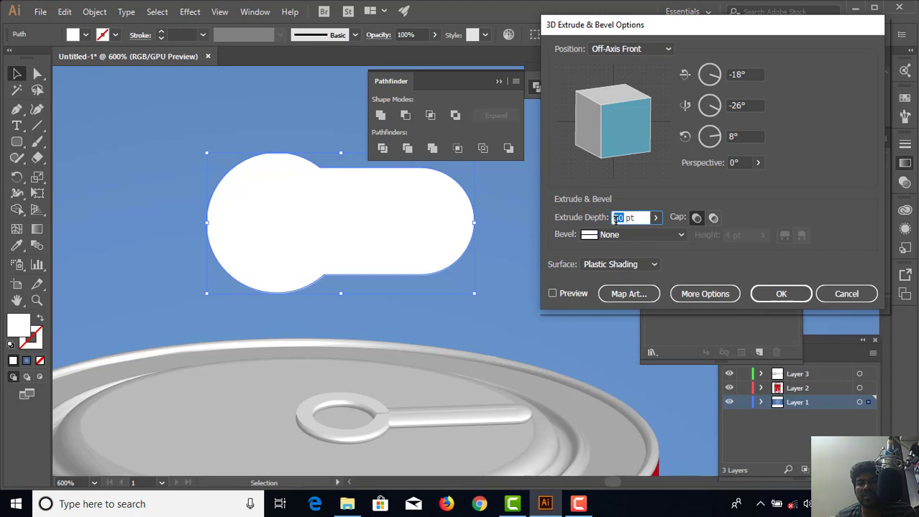
text(1)
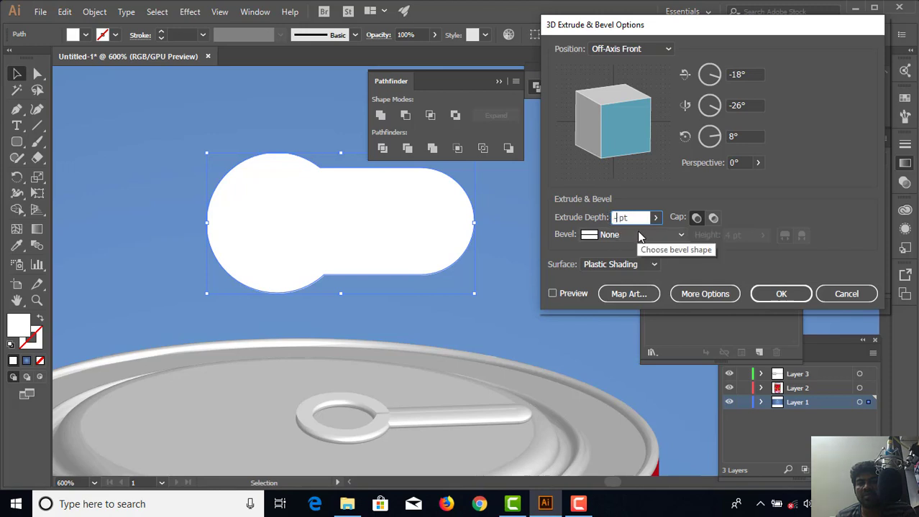
text(2)
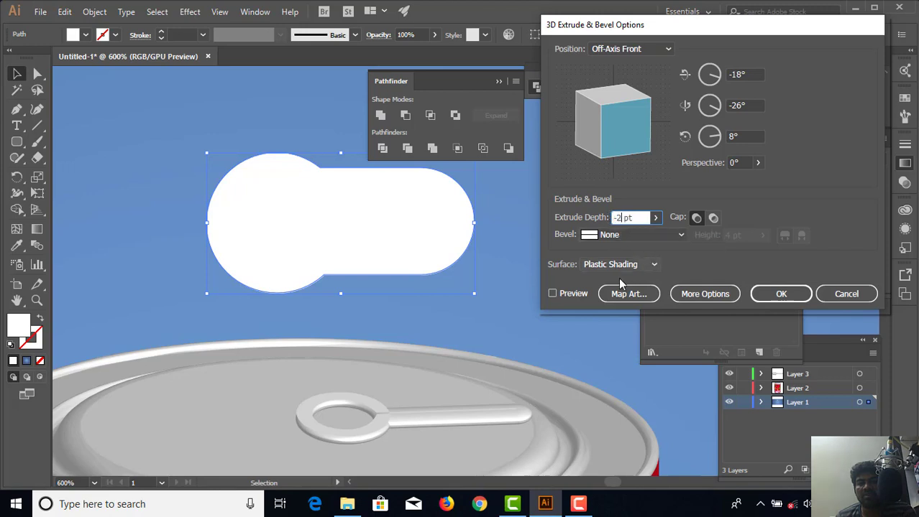
click(553, 294)
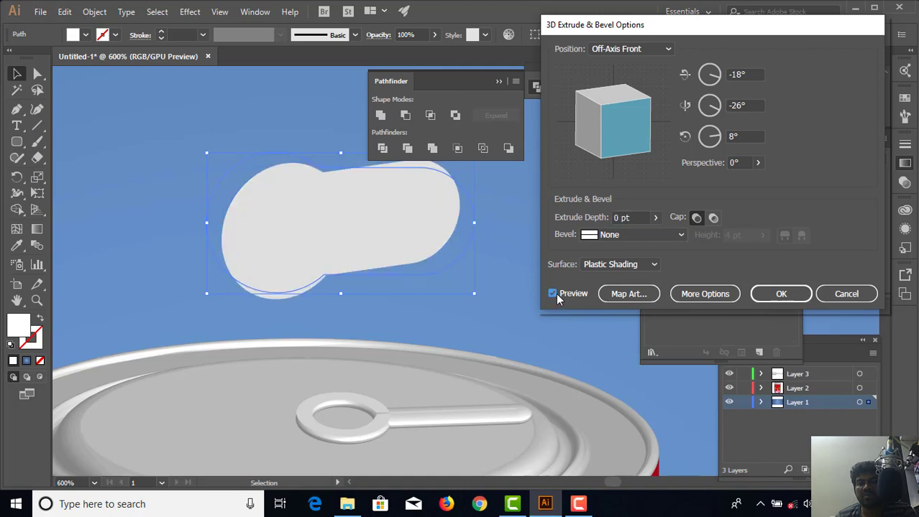
click(832, 295)
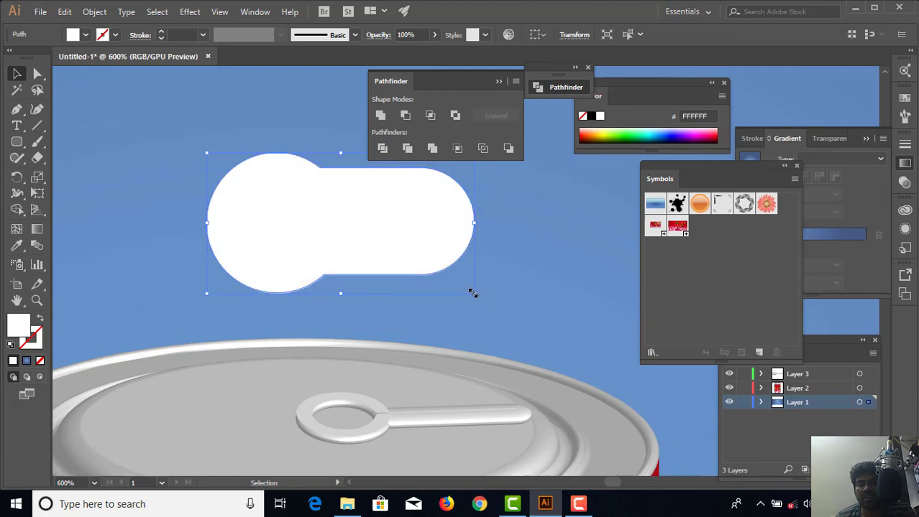
Shrink the keyhole, paste it onto a new layer above Layer 2, and place it under the pull tab
drag(472, 293, 428, 269)
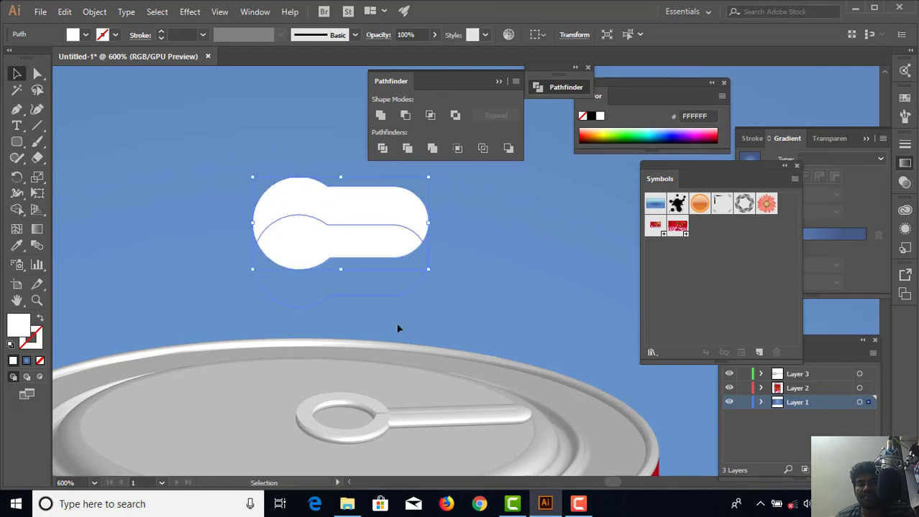
drag(398, 329, 412, 413)
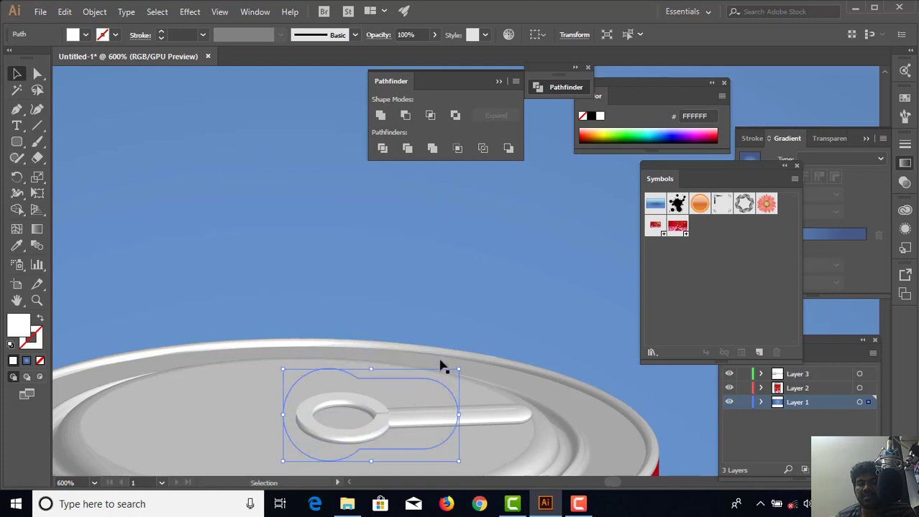
click(632, 370)
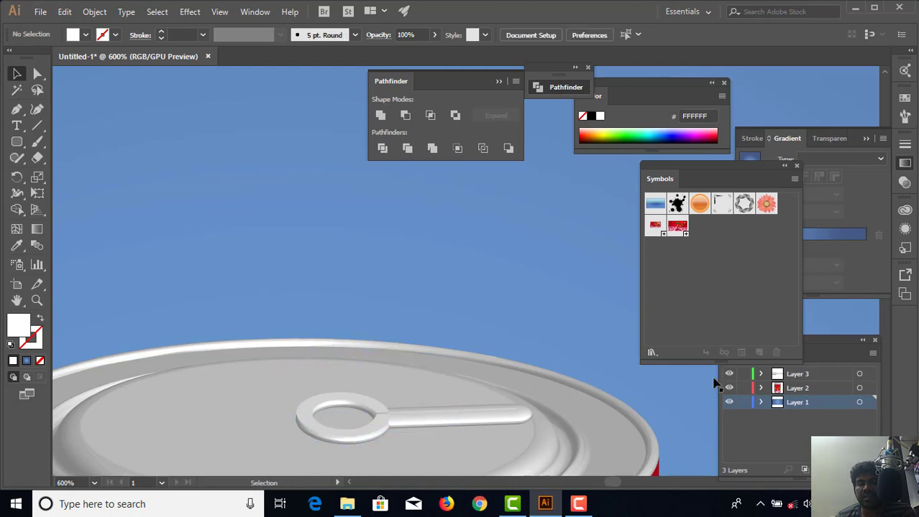
click(811, 375)
click(811, 388)
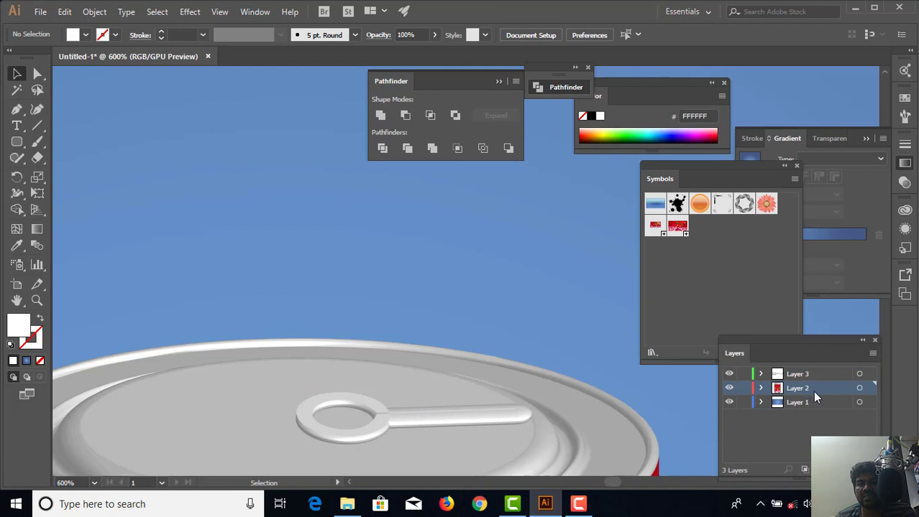
key(ctrl+l)
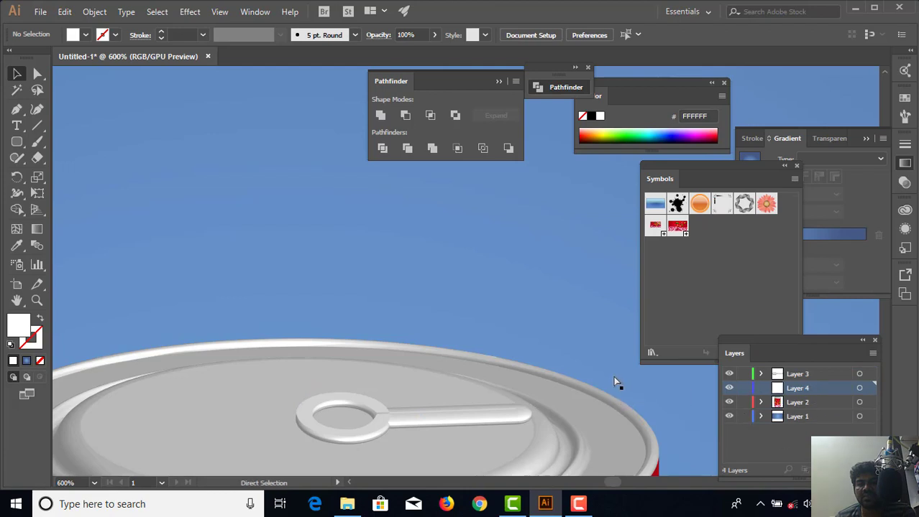
key(ctrl+v)
drag(464, 300, 381, 441)
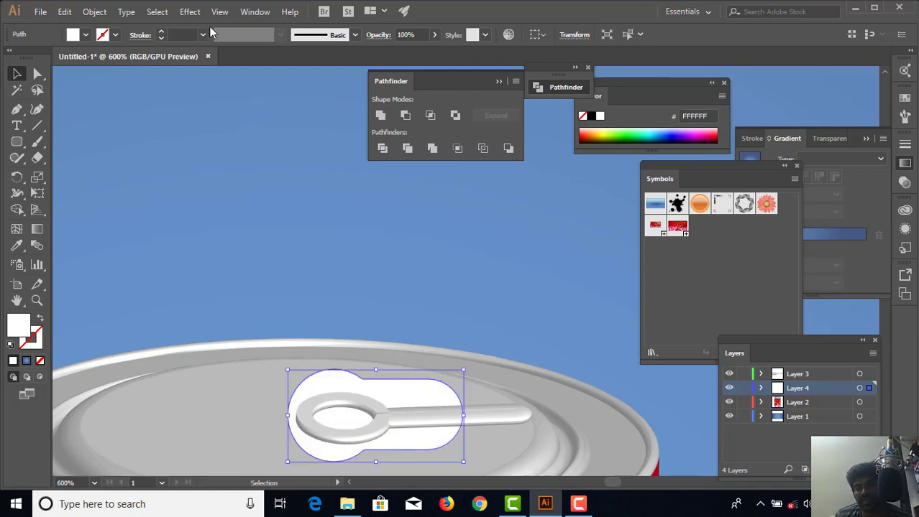
Apply 3D Extrude & Bevel to the keyhole with a 2 pt depth and preview on
click(190, 13)
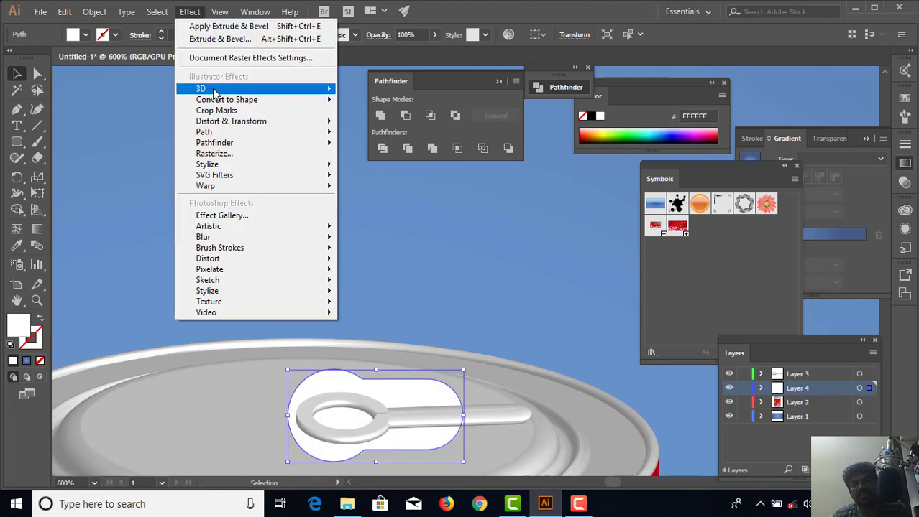
mouse_move(286, 92)
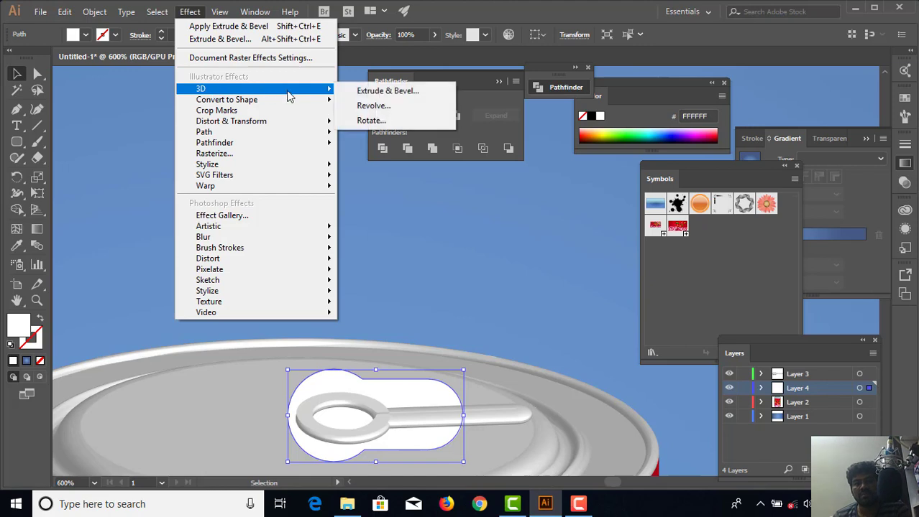
click(387, 92)
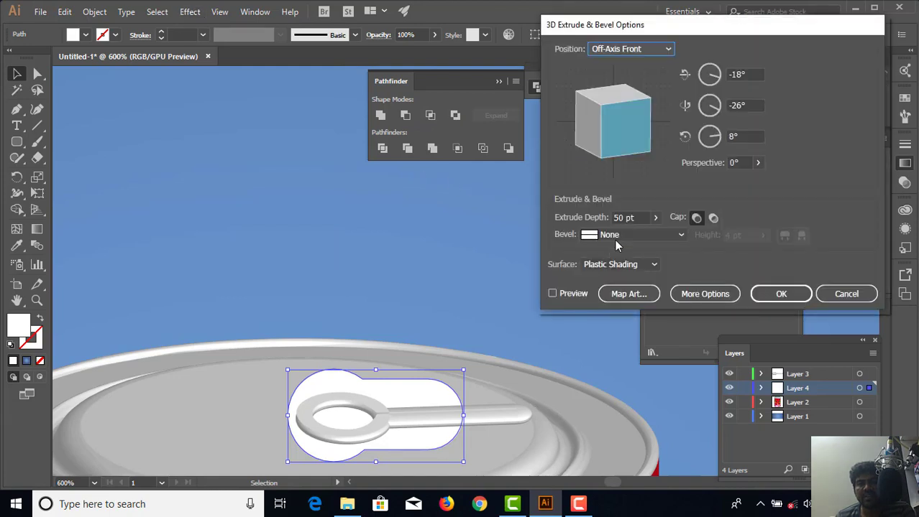
double_click(619, 217)
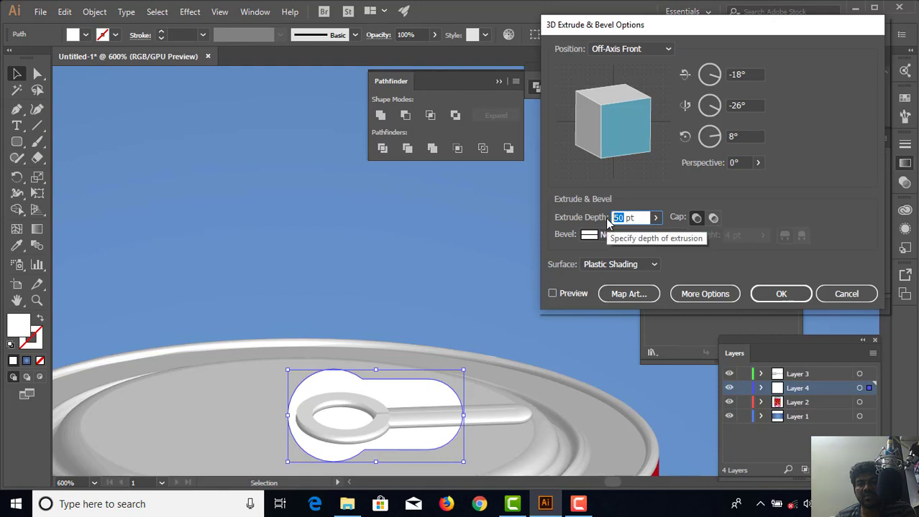
text(2)
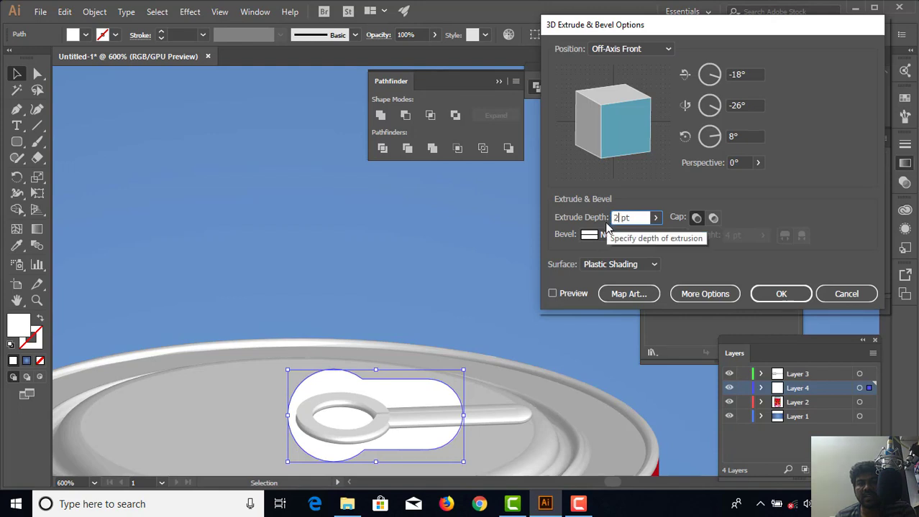
click(552, 294)
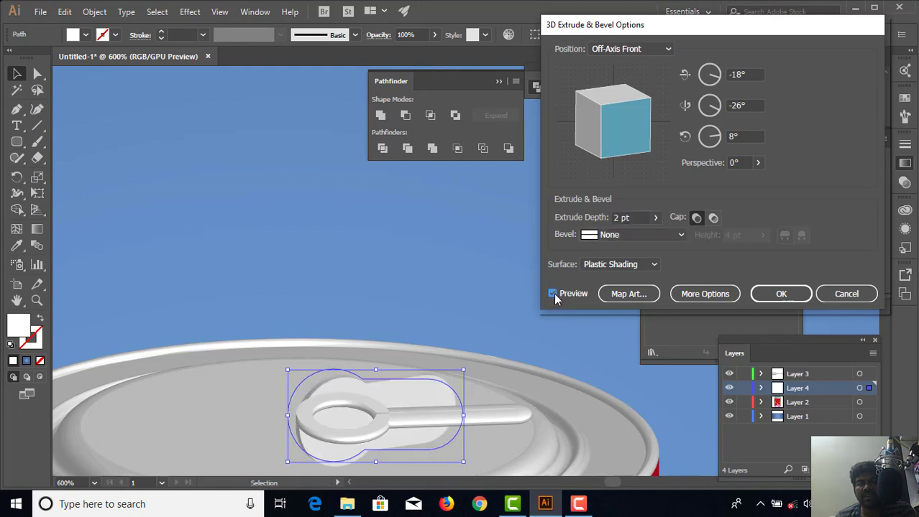
Start from Isometric Top and tilt the rotation to about 54°, -3°, 2° to match the lid
click(648, 54)
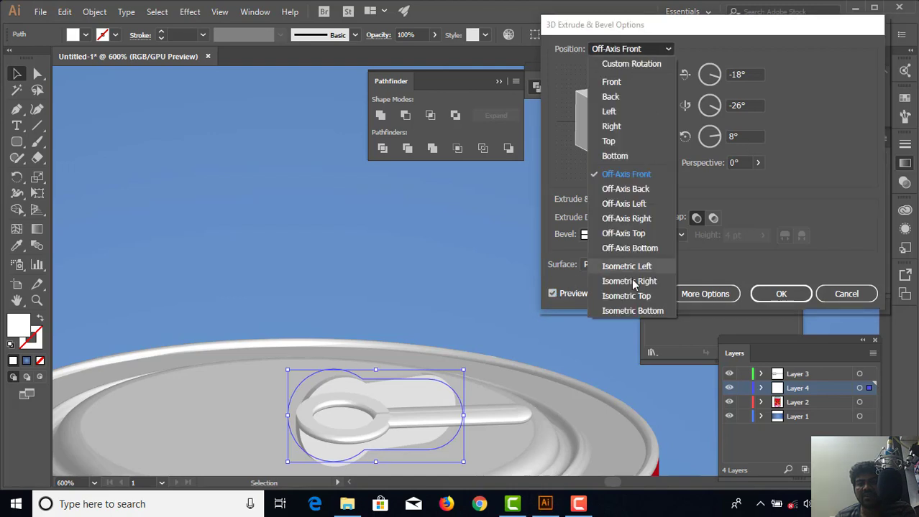
click(627, 296)
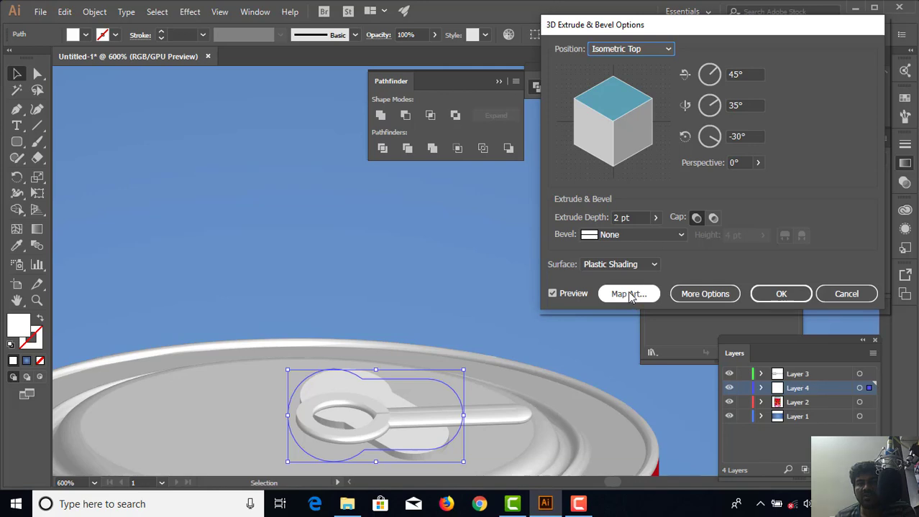
drag(613, 146, 647, 153)
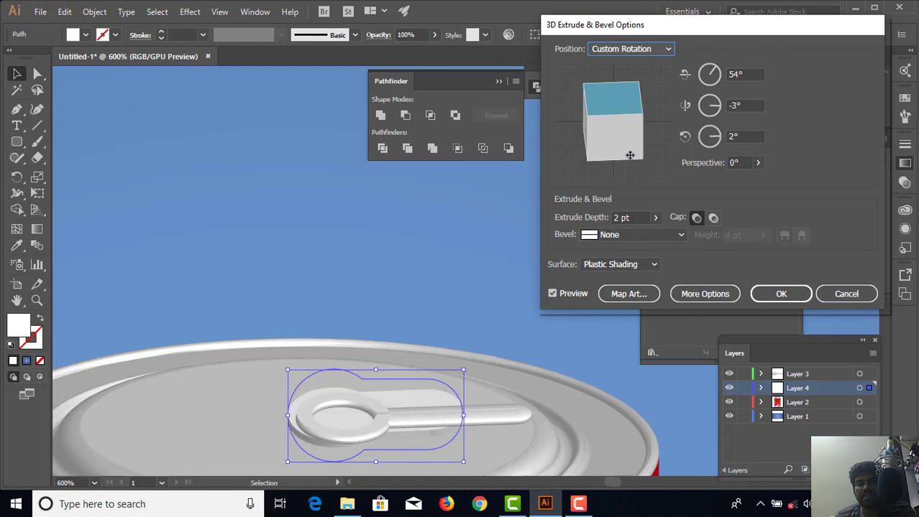
click(620, 217)
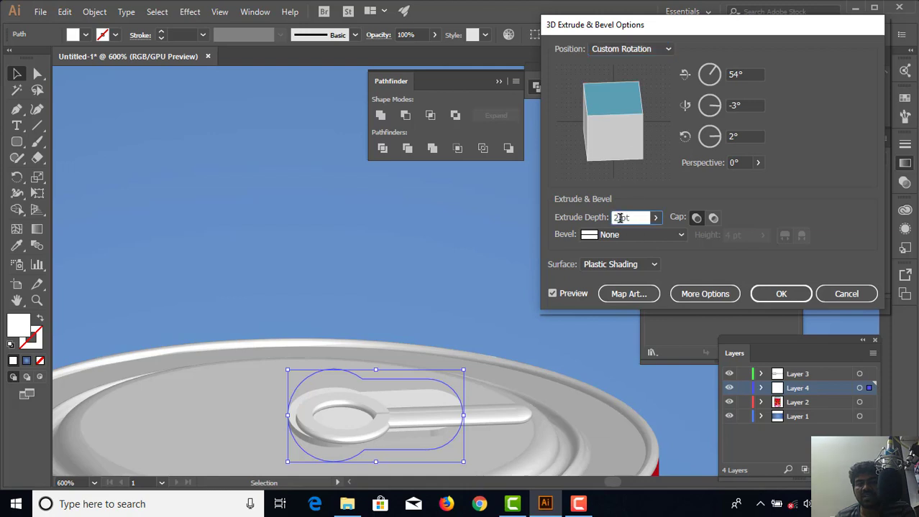
double_click(616, 217)
key(BackSpace)
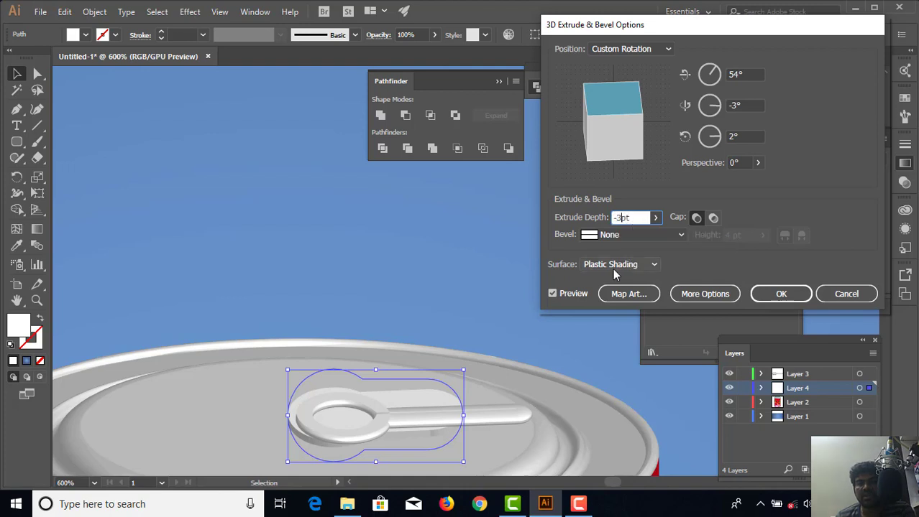
With 0 pt depth, try Rolling and Complex 1 bevels, then choose a 4 pt Complex 3 bevel
click(552, 294)
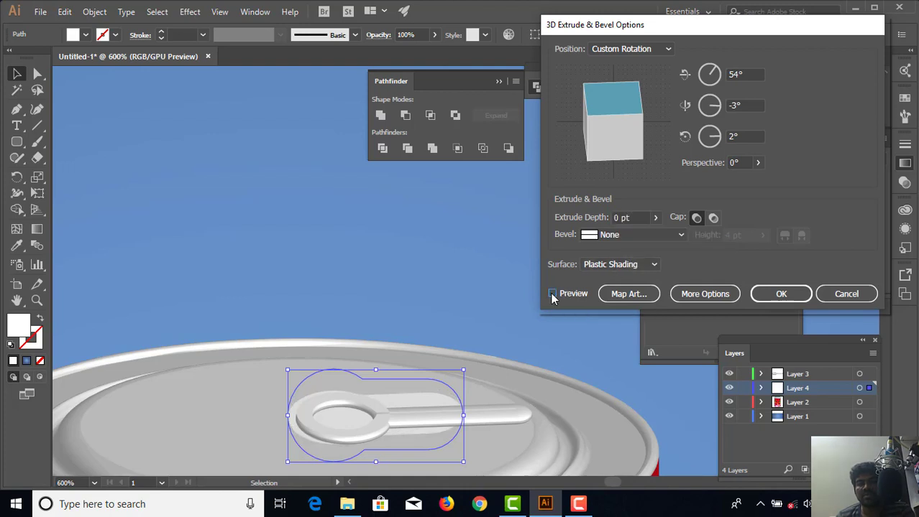
click(617, 235)
click(606, 369)
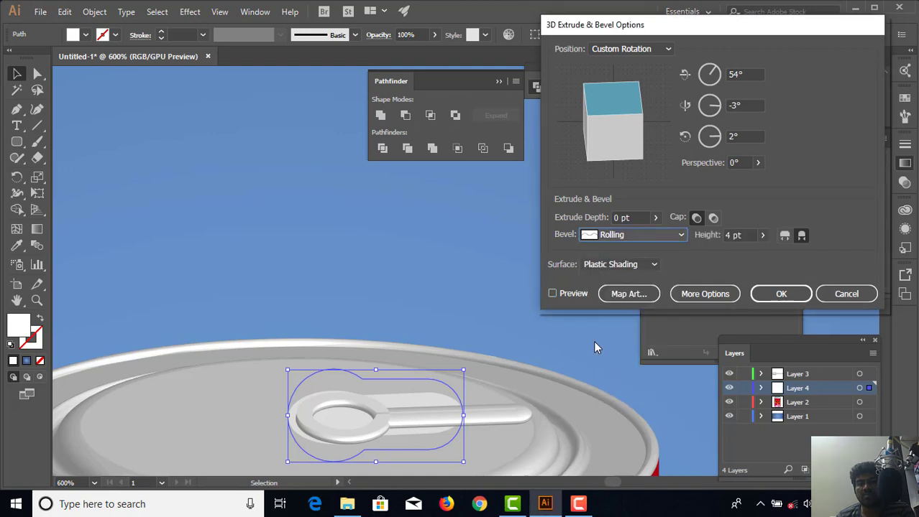
click(552, 293)
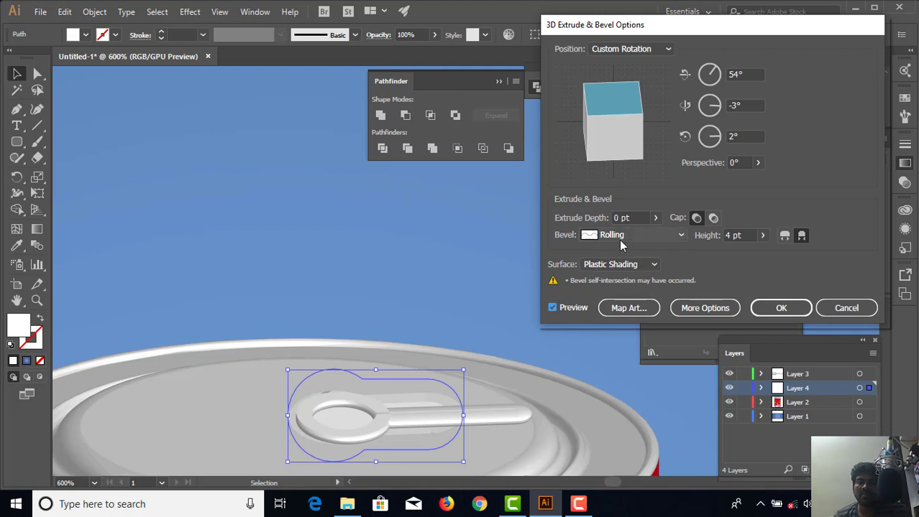
click(624, 235)
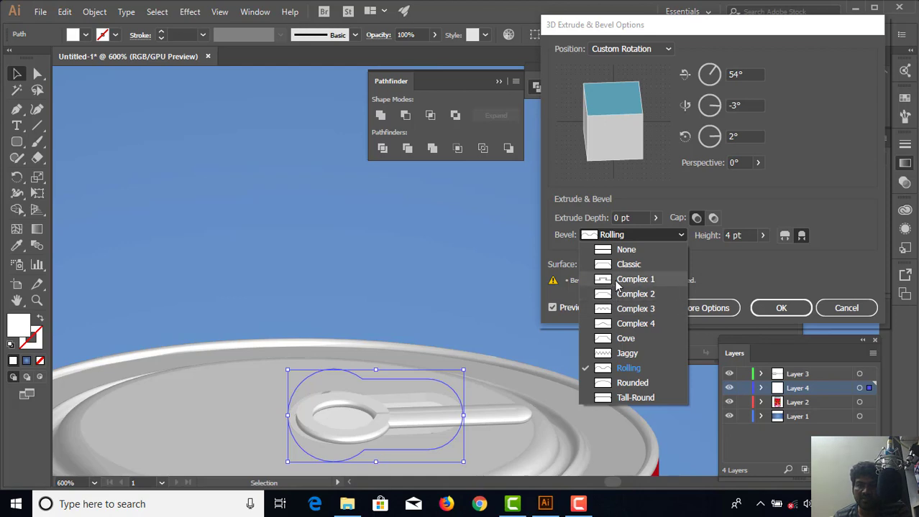
click(615, 282)
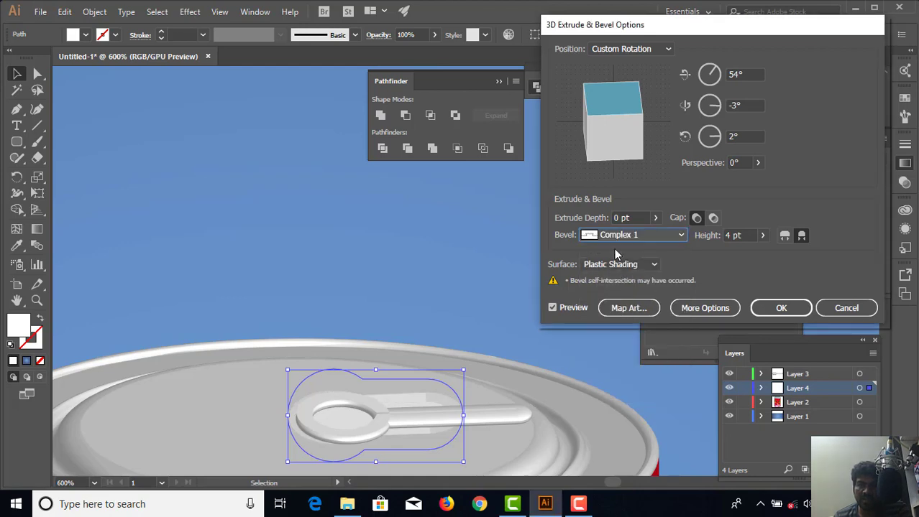
click(615, 243)
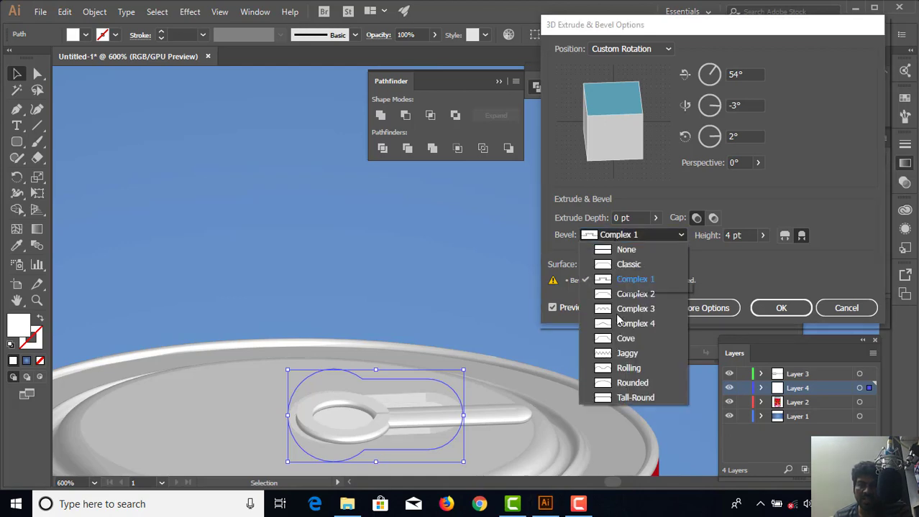
click(610, 369)
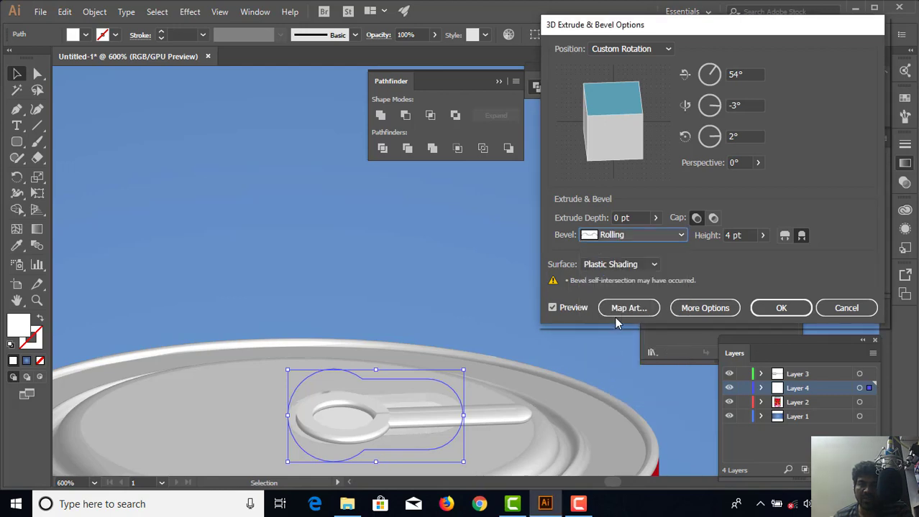
click(621, 243)
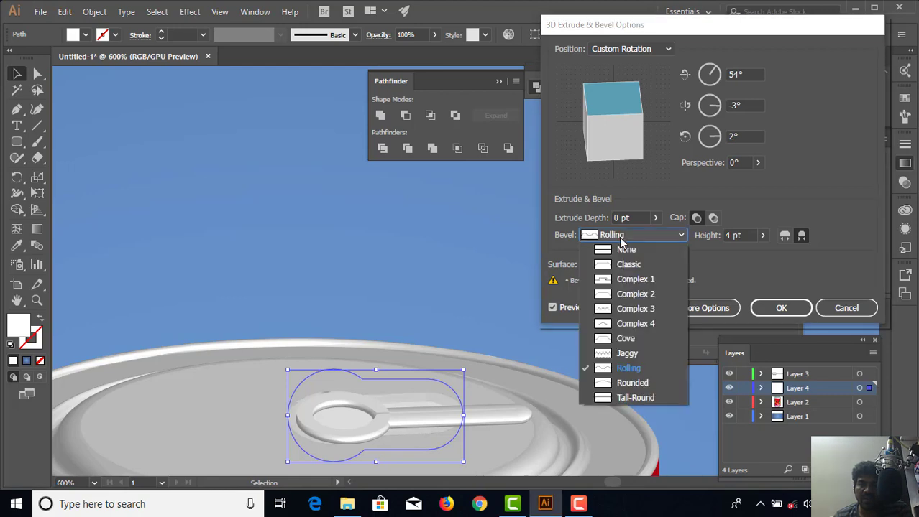
click(608, 310)
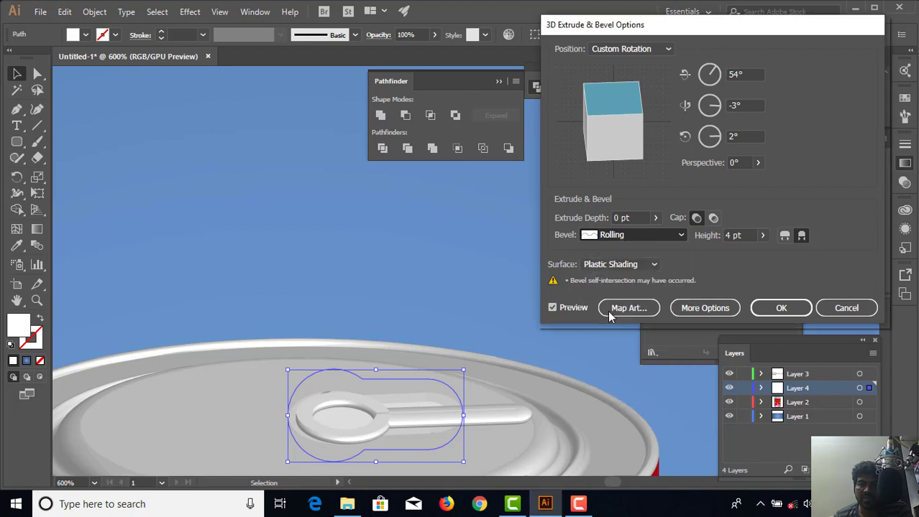
click(552, 310)
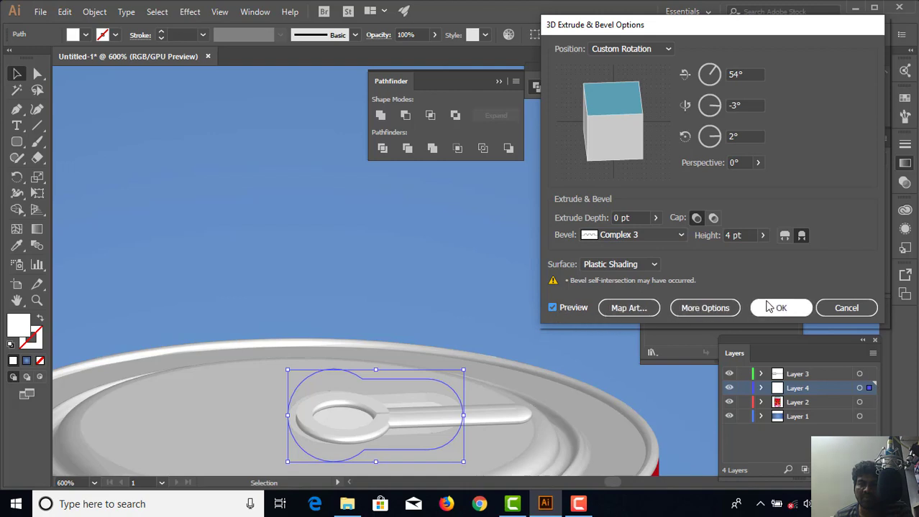
Tilt the keyhole's rotation to 54°, -5°, 3° and apply the 3D effect
click(644, 48)
key(Escape)
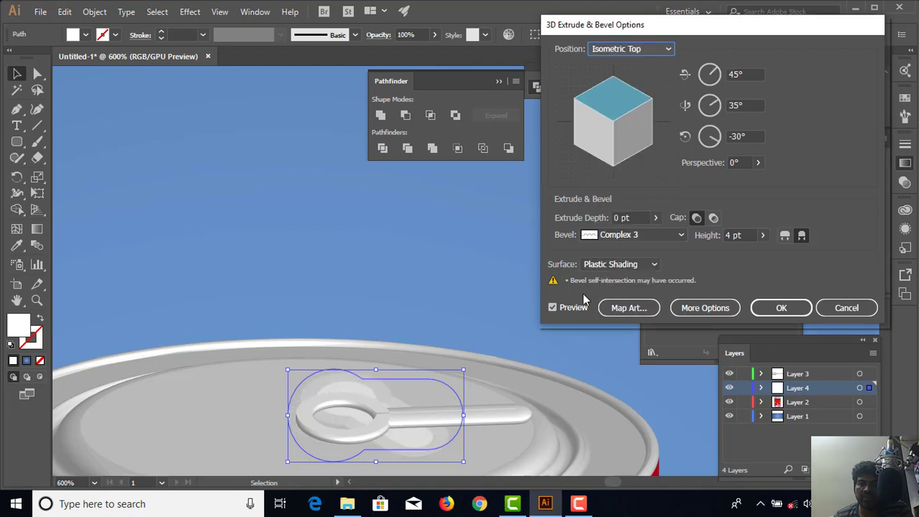
mouse_move(610, 148)
mouse_down()
mouse_move(646, 148)
mouse_move(635, 154)
mouse_move(644, 139)
mouse_up()
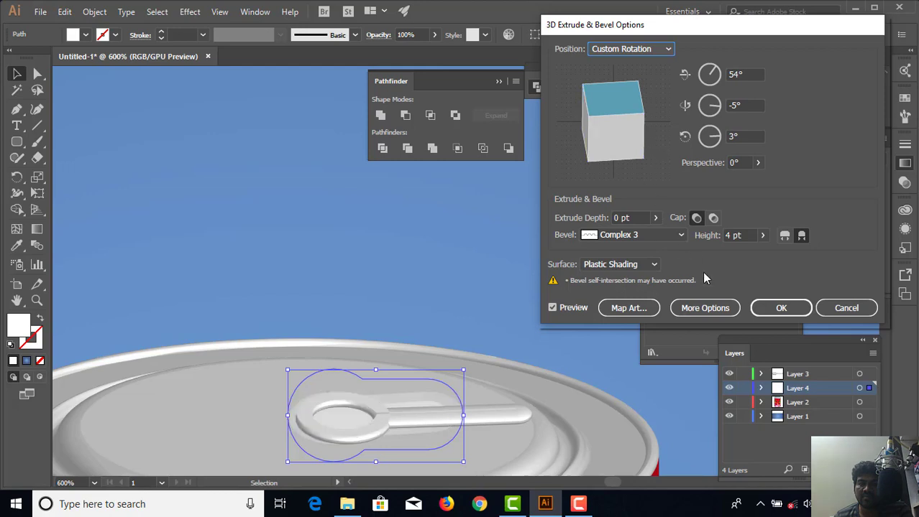
click(780, 309)
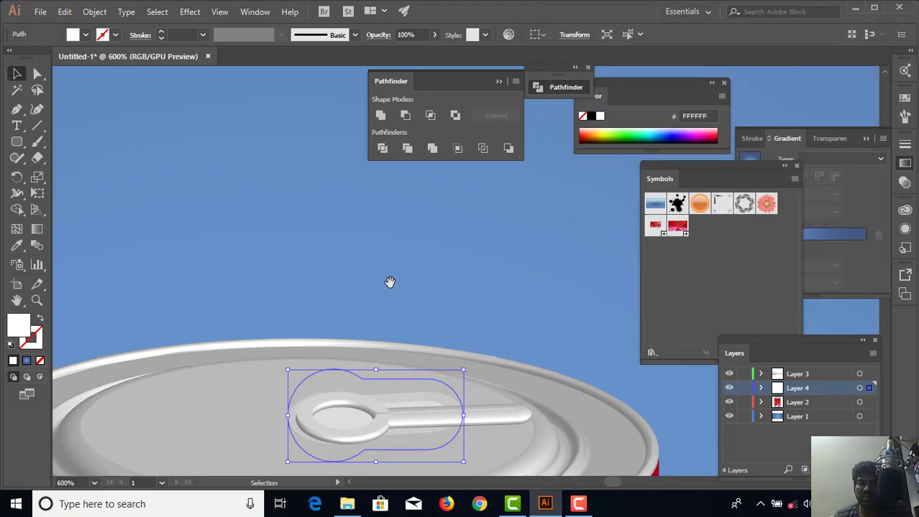
Enlarge and reposition the keyhole outline around the pull tab, keeping it level
drag(389, 282, 397, 176)
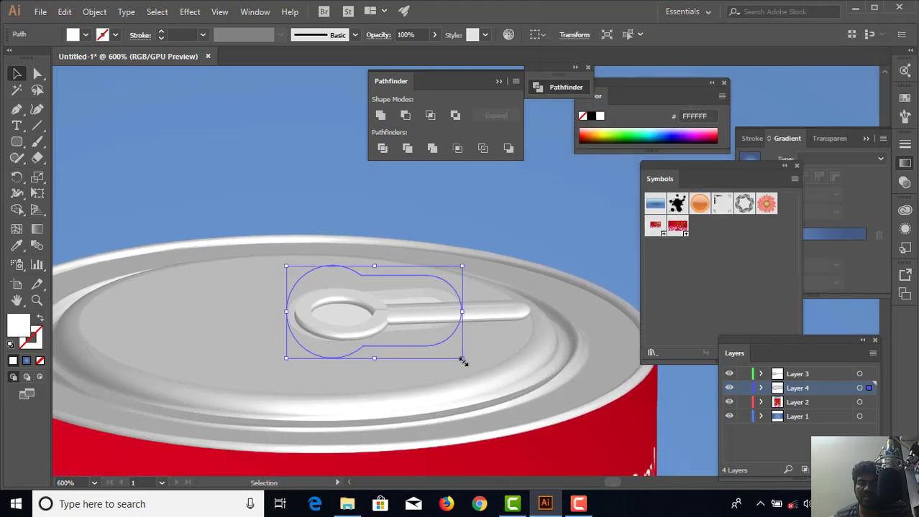
drag(464, 361, 480, 366)
click(420, 331)
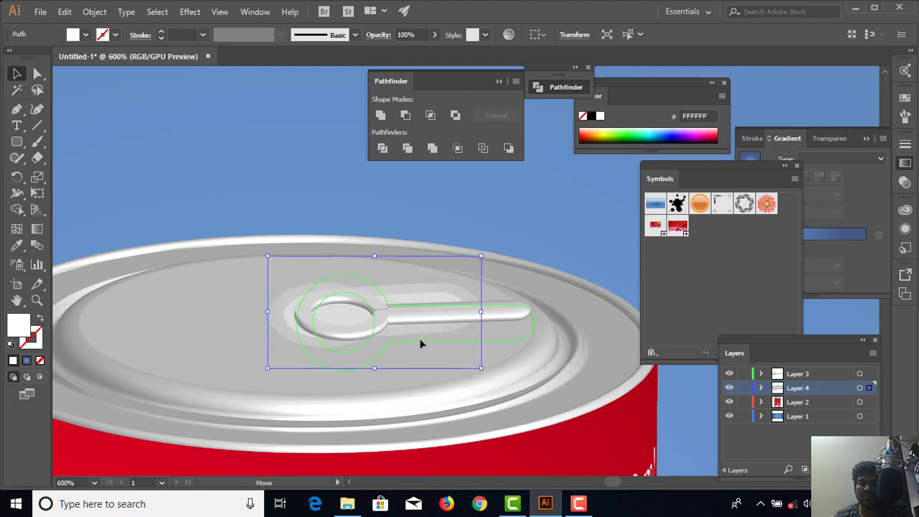
key(a)
key(v)
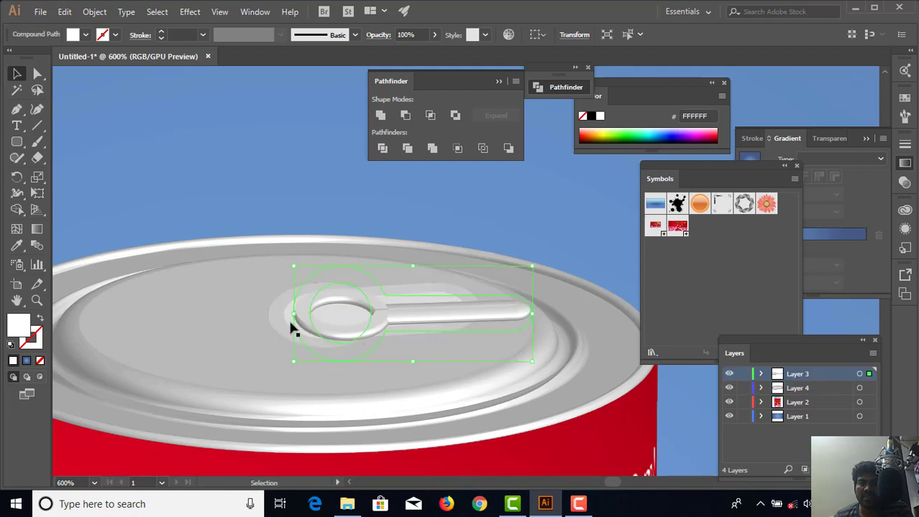
click(279, 317)
drag(283, 332, 286, 342)
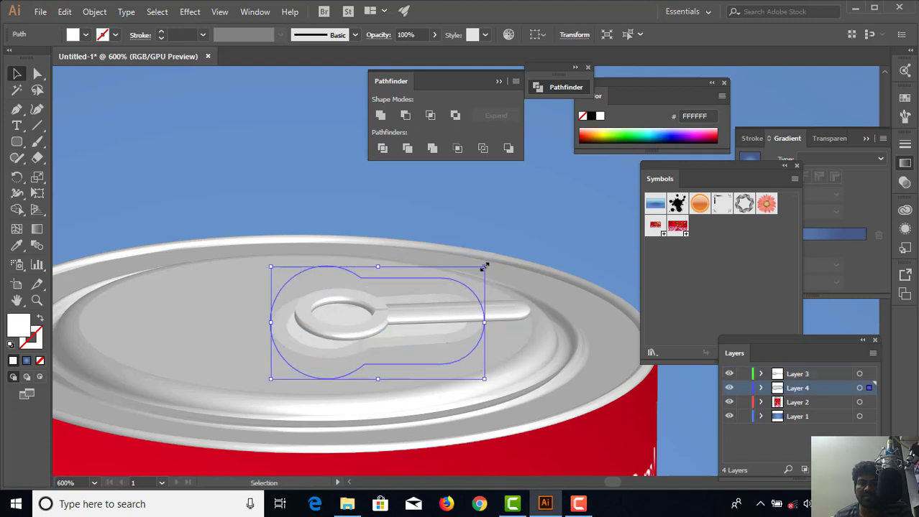
drag(485, 267, 493, 262)
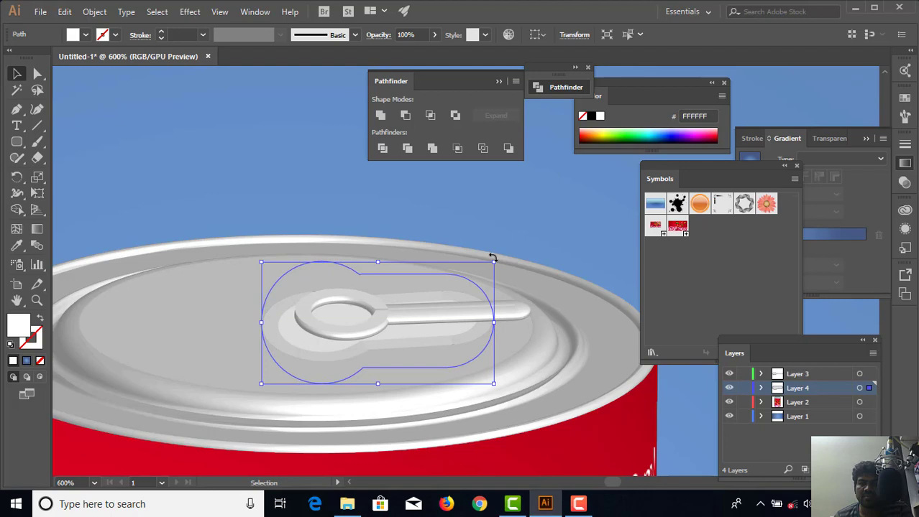
ctrl+click(312, 352)
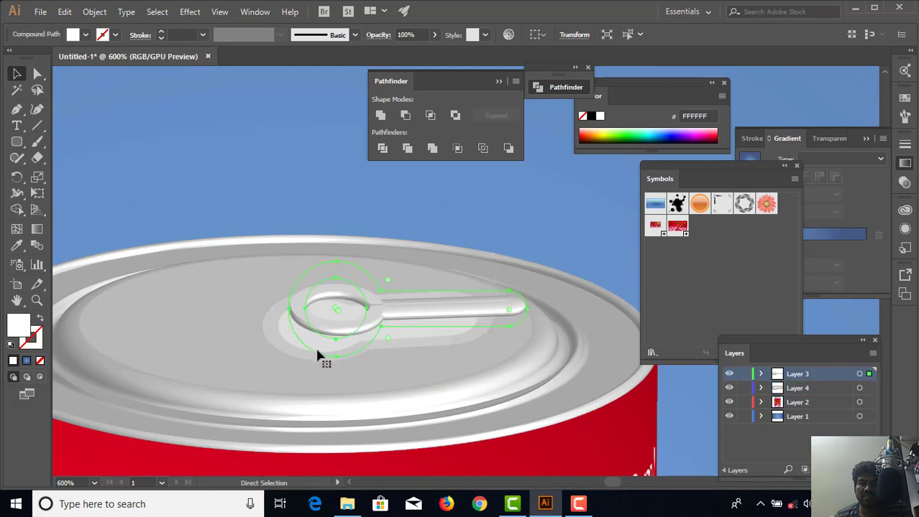
drag(327, 348, 267, 342)
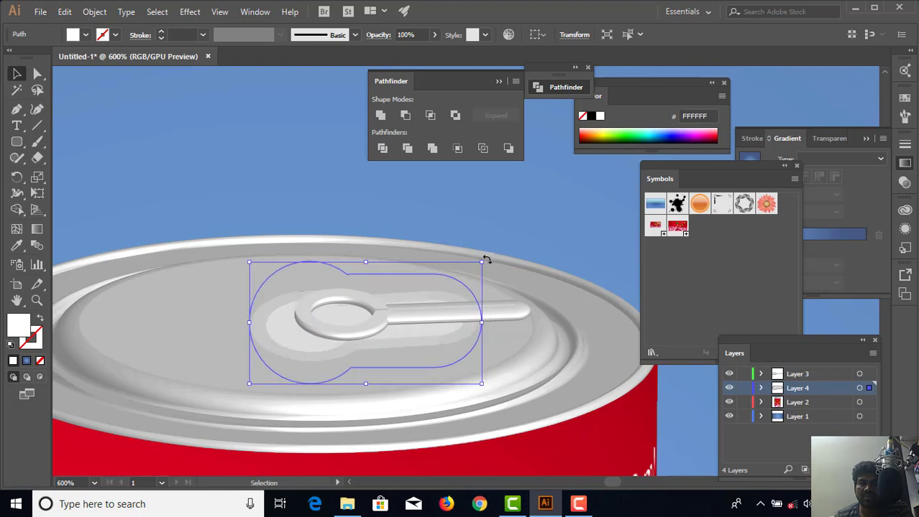
drag(287, 361, 280, 346)
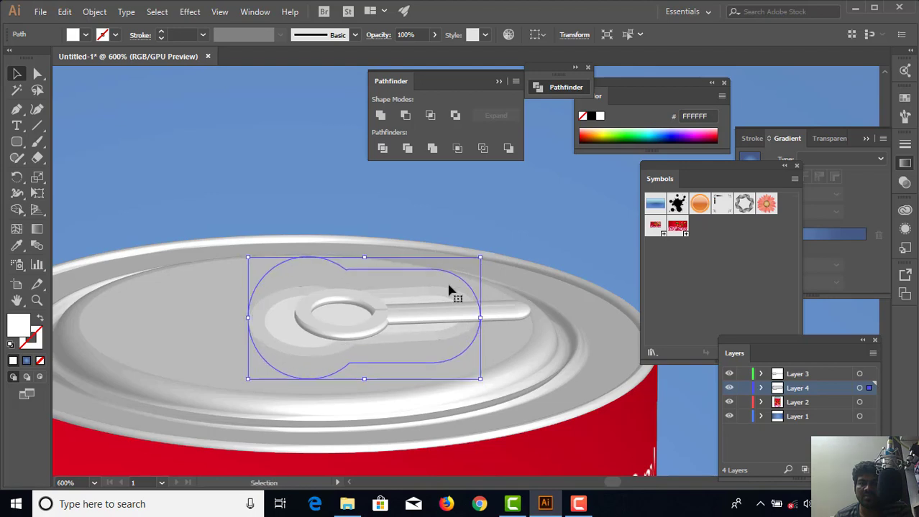
drag(488, 256, 485, 250)
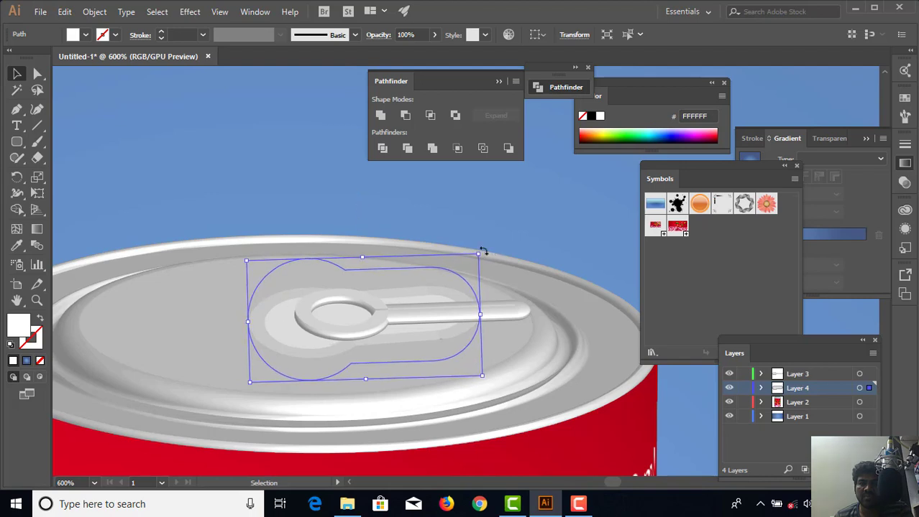
drag(481, 248, 488, 255)
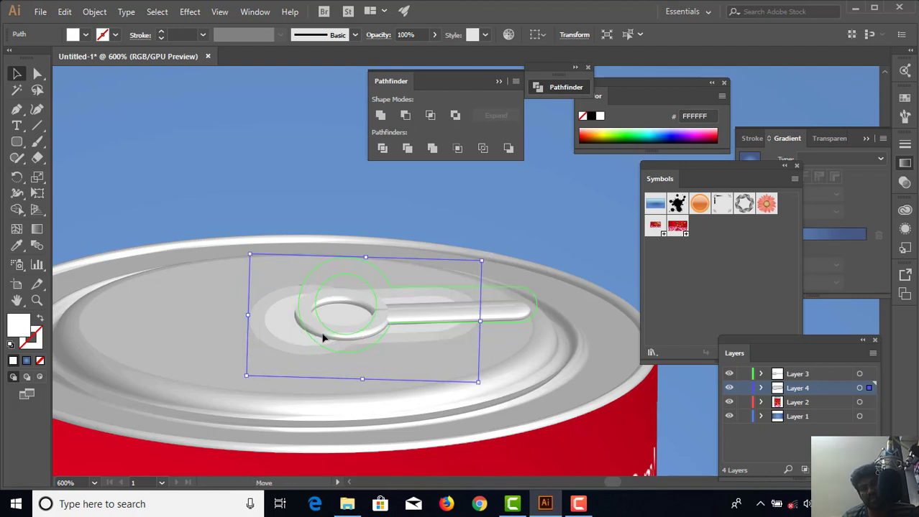
Undo the pull tab's resize and scale the Layer 4 recess up from its centre
click(447, 302)
drag(539, 256, 480, 293)
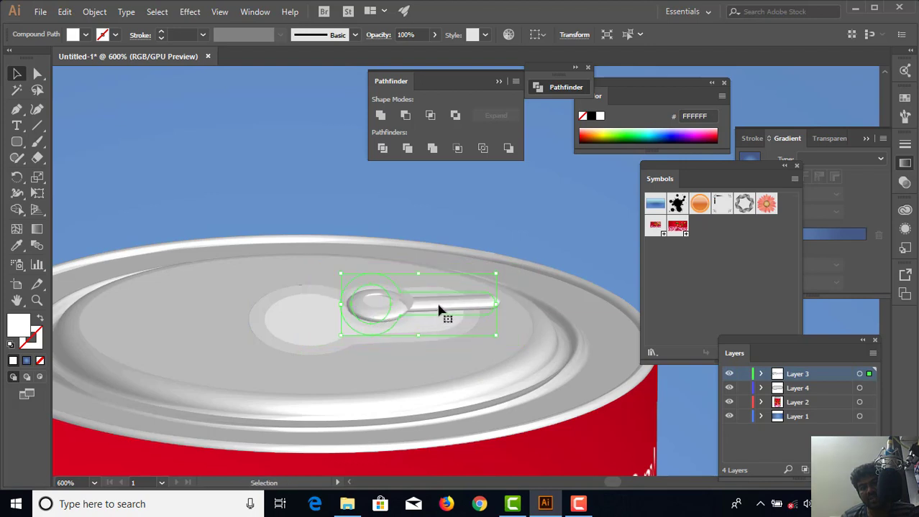
key(a)
key(ctrl+z)
key(v)
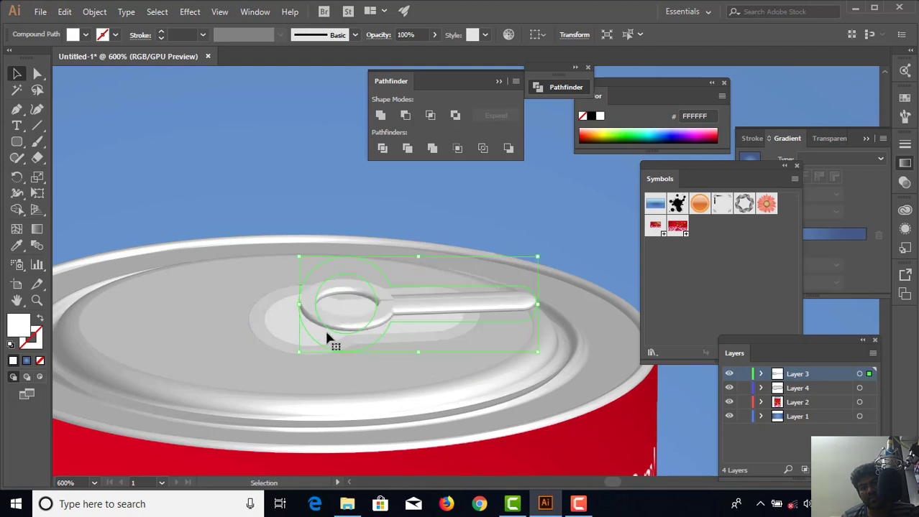
click(274, 351)
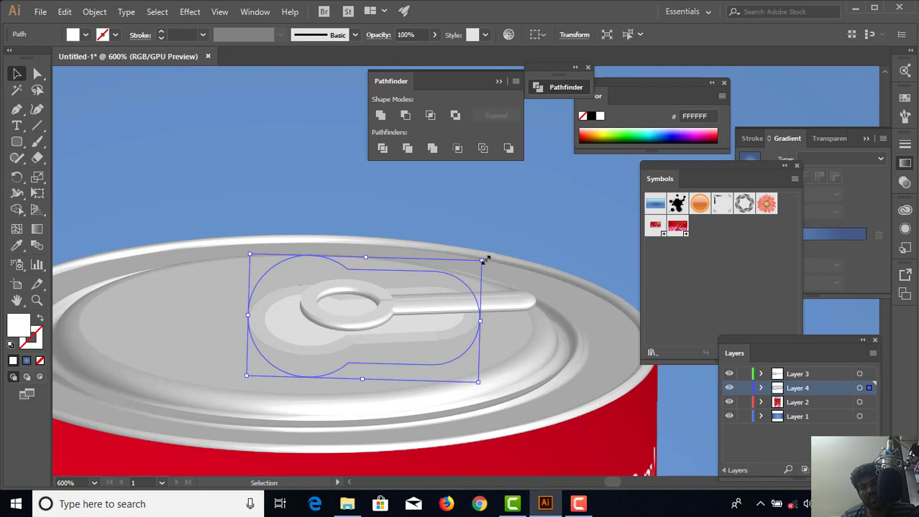
drag(483, 260, 506, 251)
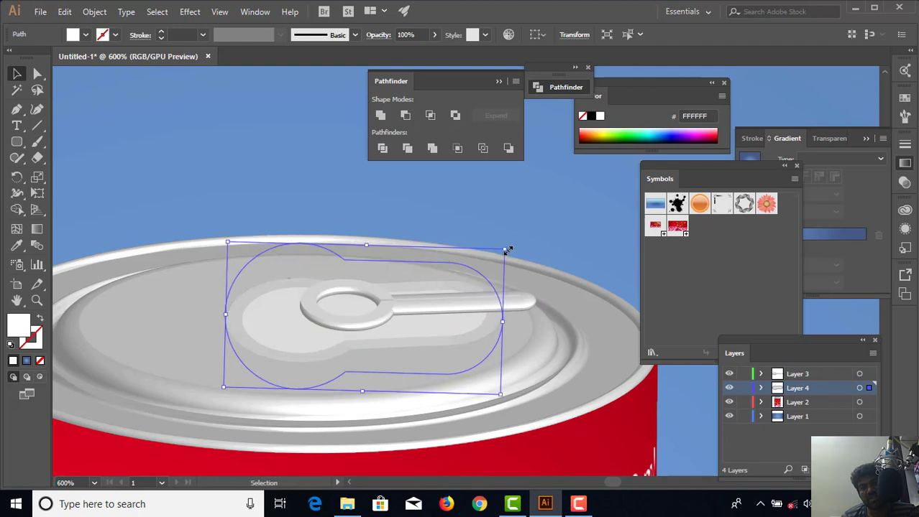
click(321, 181)
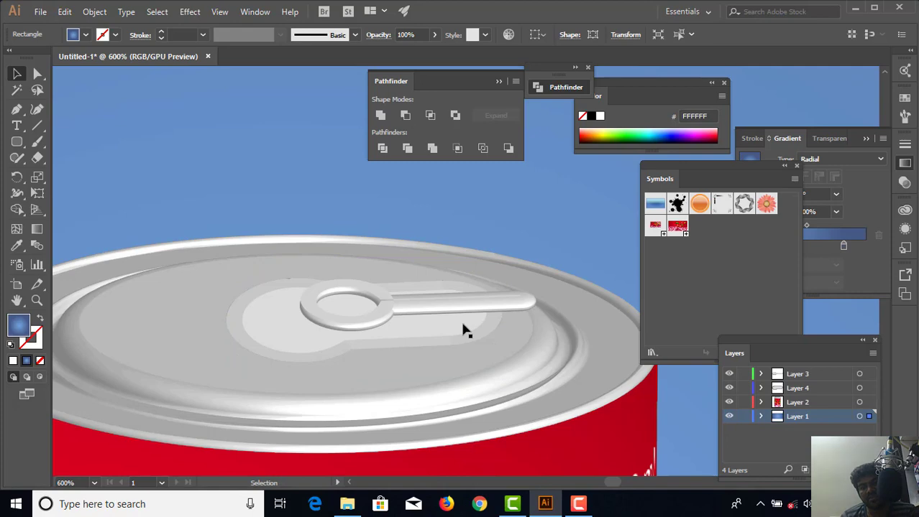
Zoom out to the full artboard and open Save As in the 'illustrator class 29' folder
scroll(463, 331, down, 5)
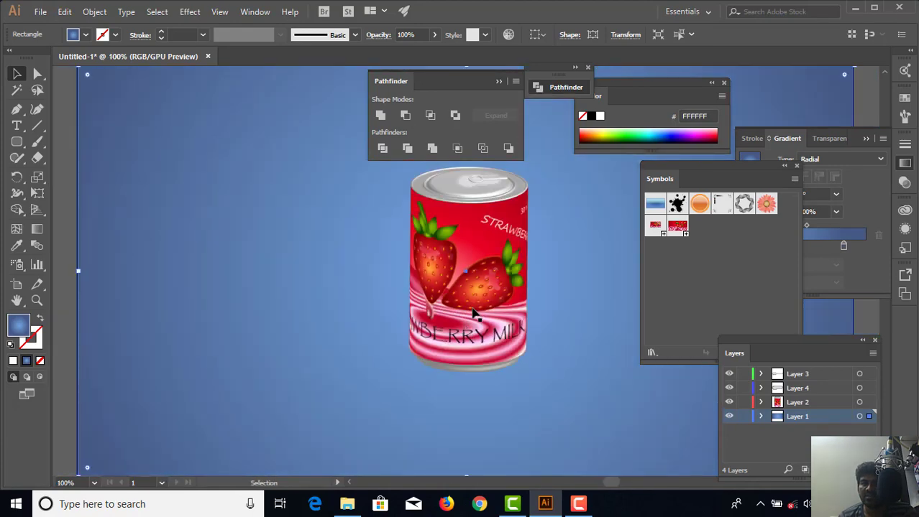
drag(491, 261, 418, 338)
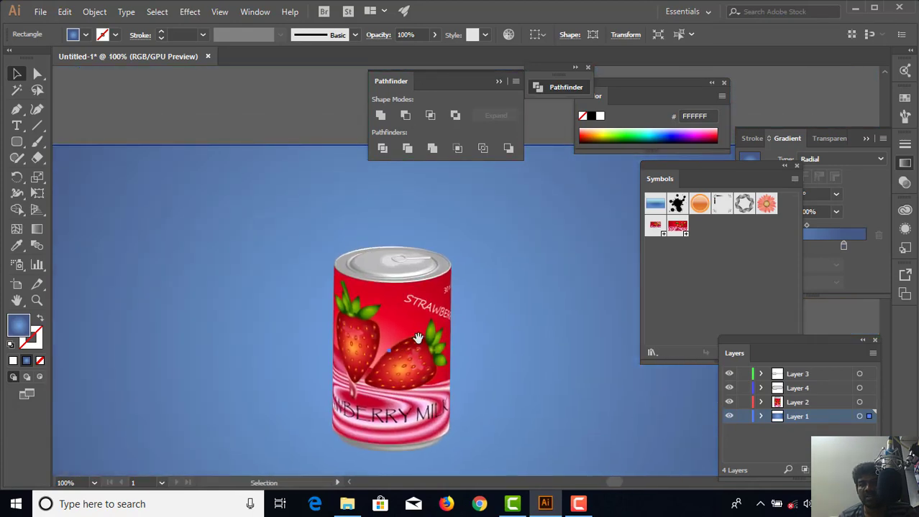
scroll(425, 372, down, 3)
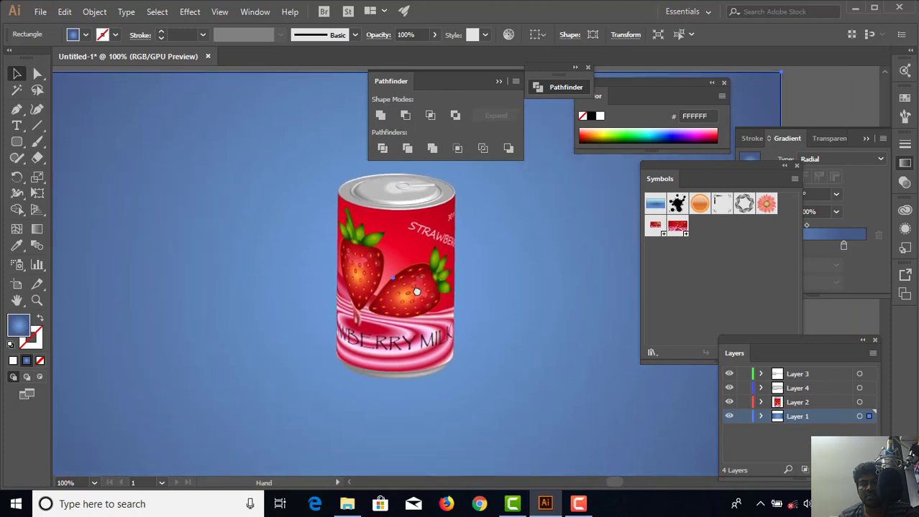
scroll(420, 324, down, 1)
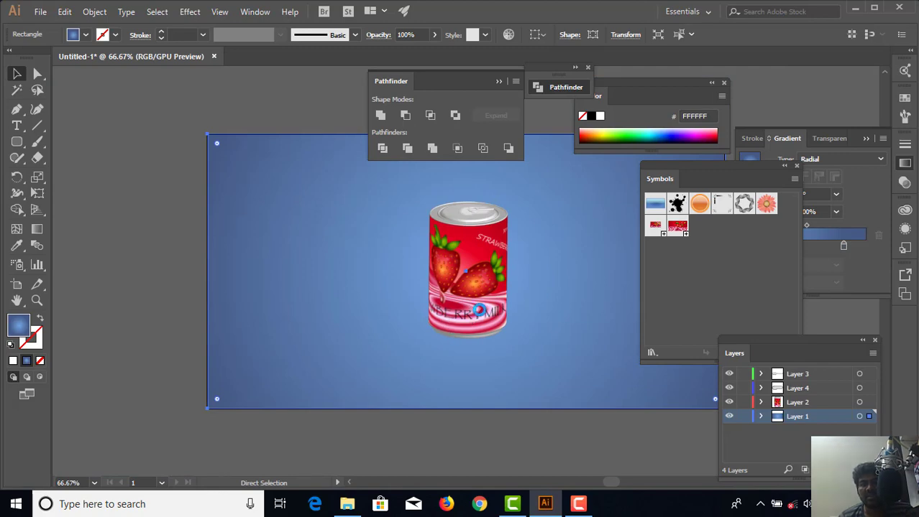
key(ctrl+s)
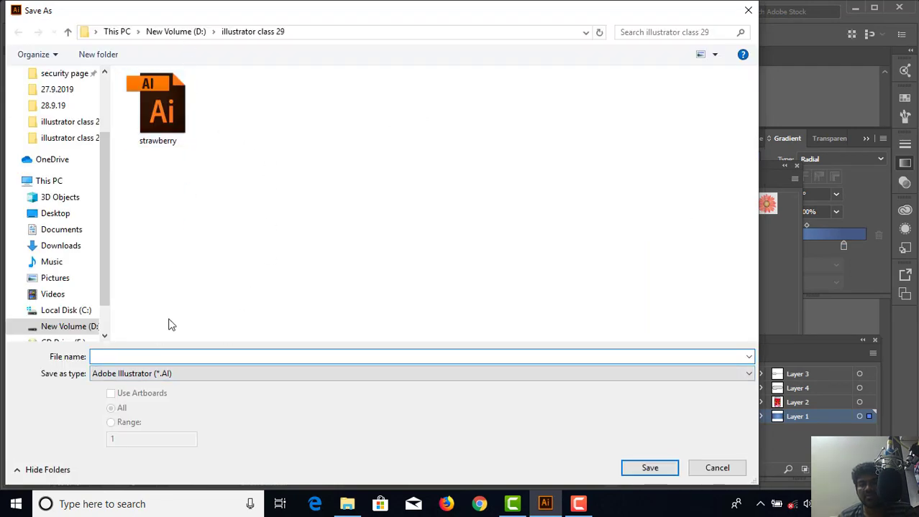
Save the artwork as 'strawberry tin.ai' with the default Illustrator options
click(162, 143)
double_click(159, 357)
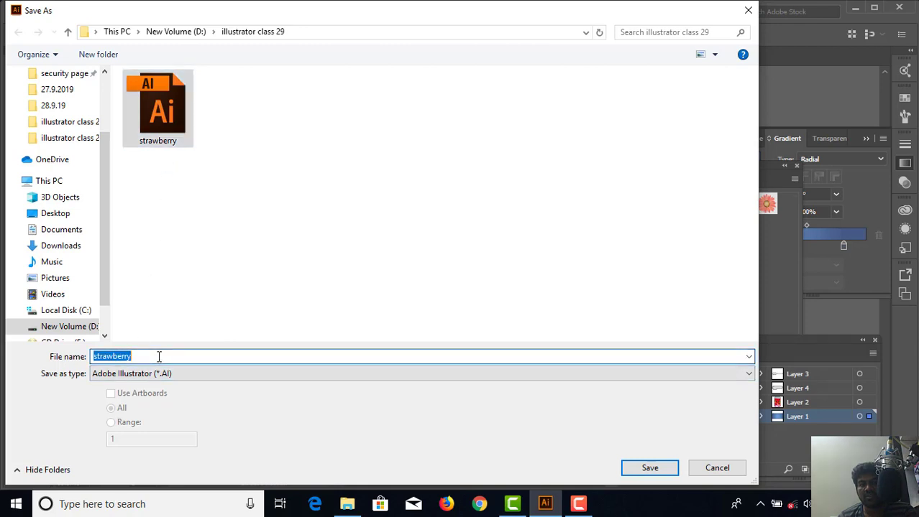
click(159, 357)
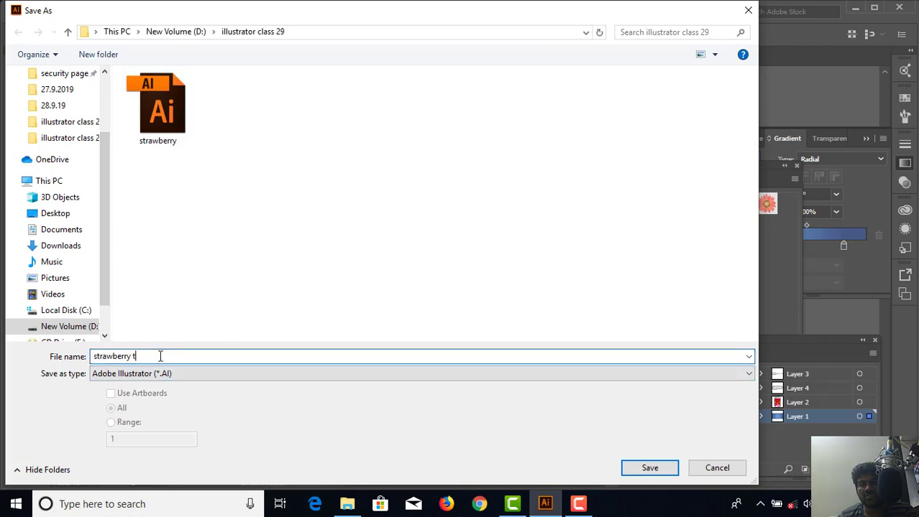
click(665, 469)
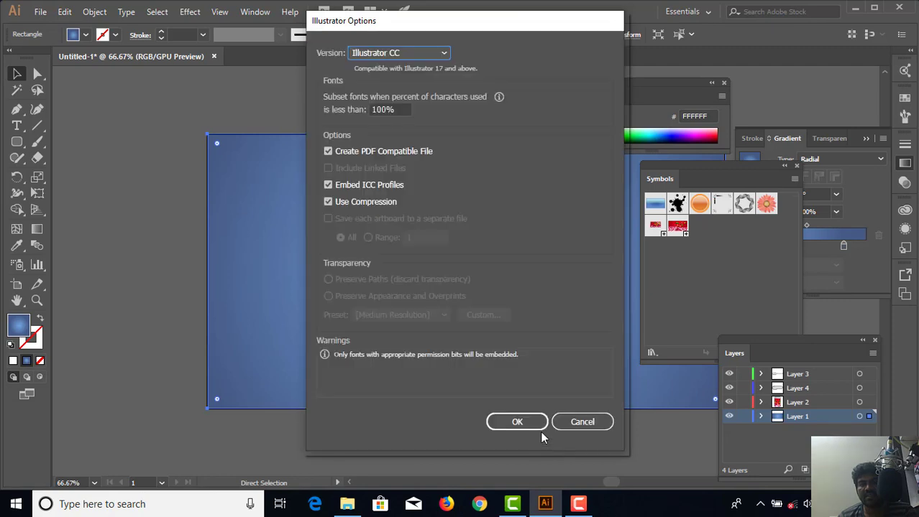
click(531, 426)
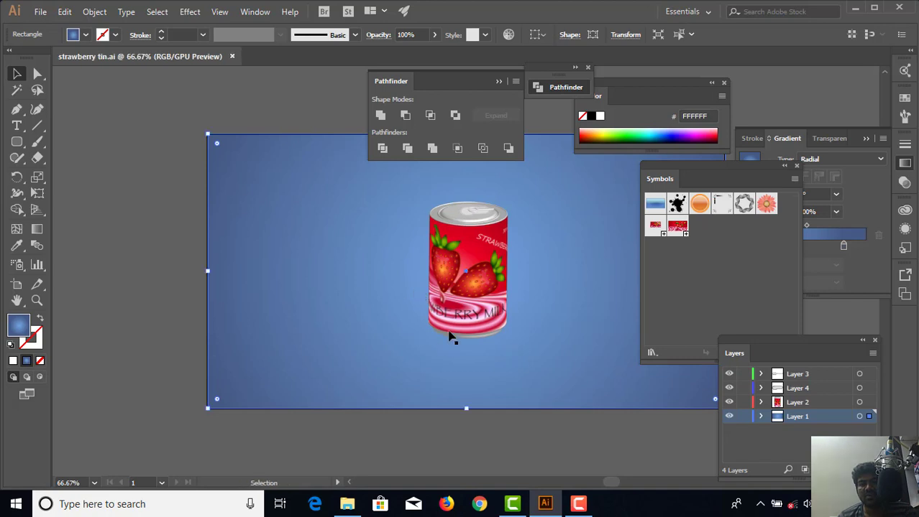
key(ctrl+=)
drag(478, 327, 352, 338)
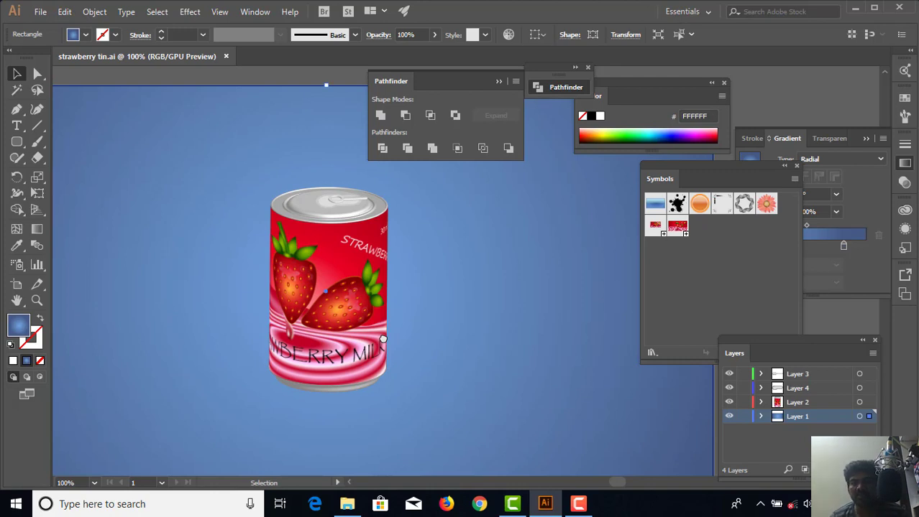
key(ctrl+minus)
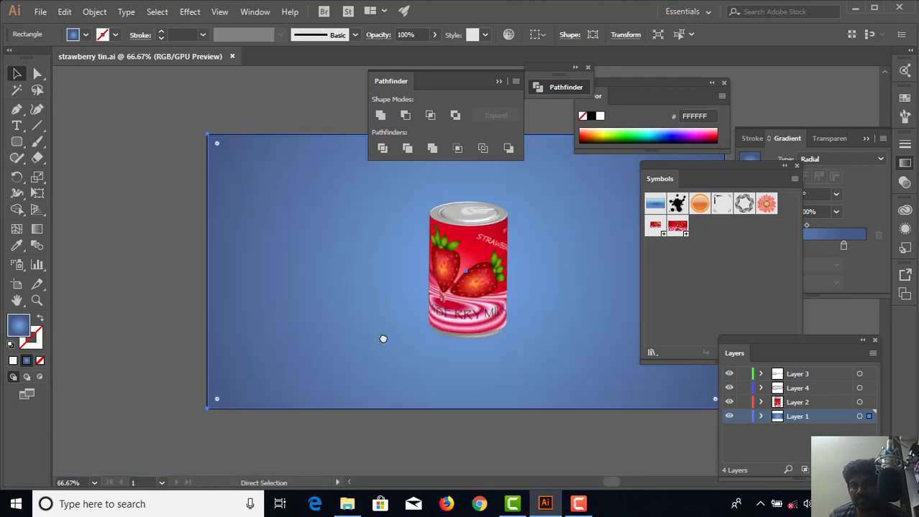
click(469, 312)
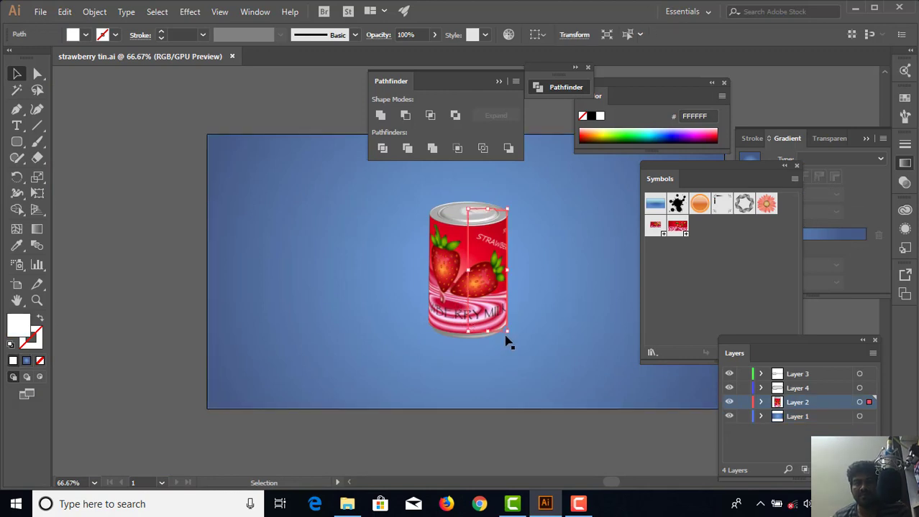
drag(508, 334, 544, 363)
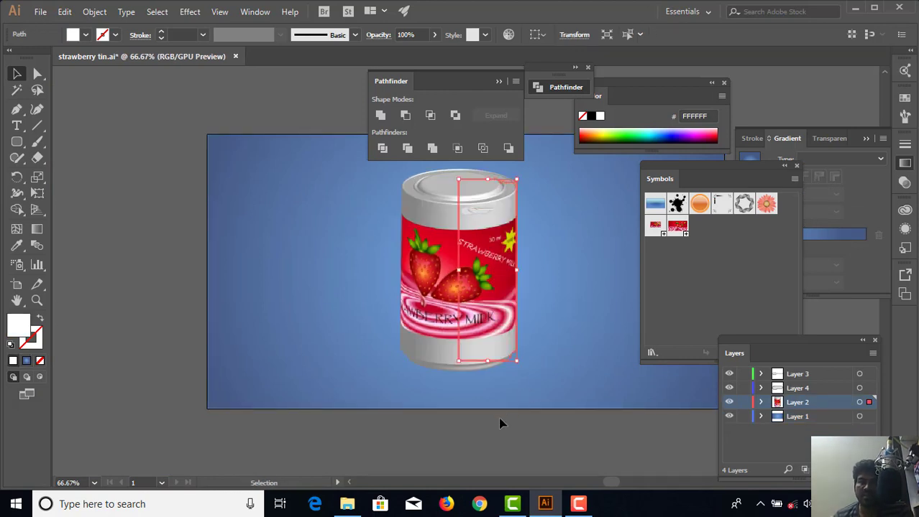
key(a)
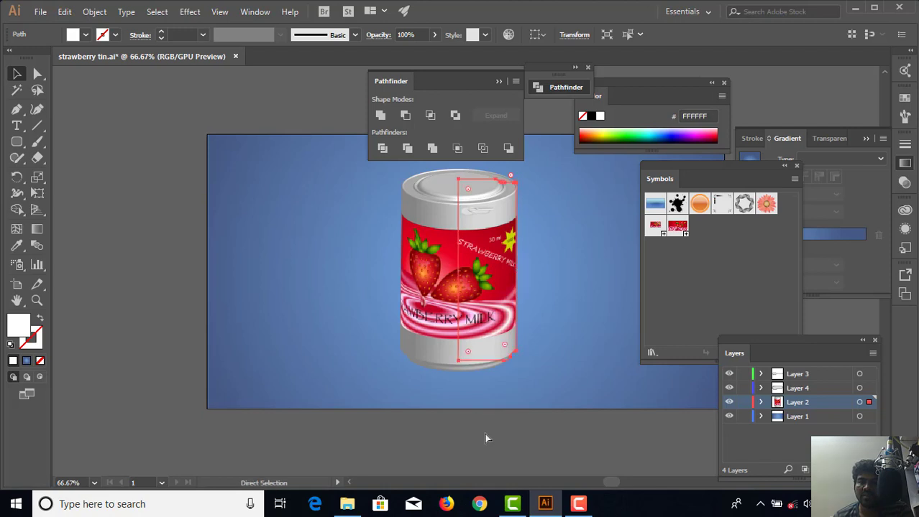
key(ctrl+z)
key(v)
click(498, 355)
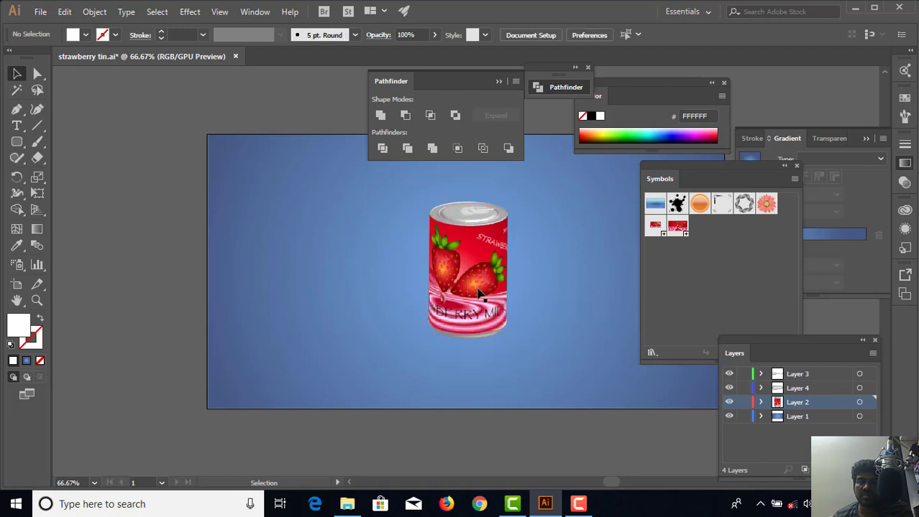
key(ctrl+plus)
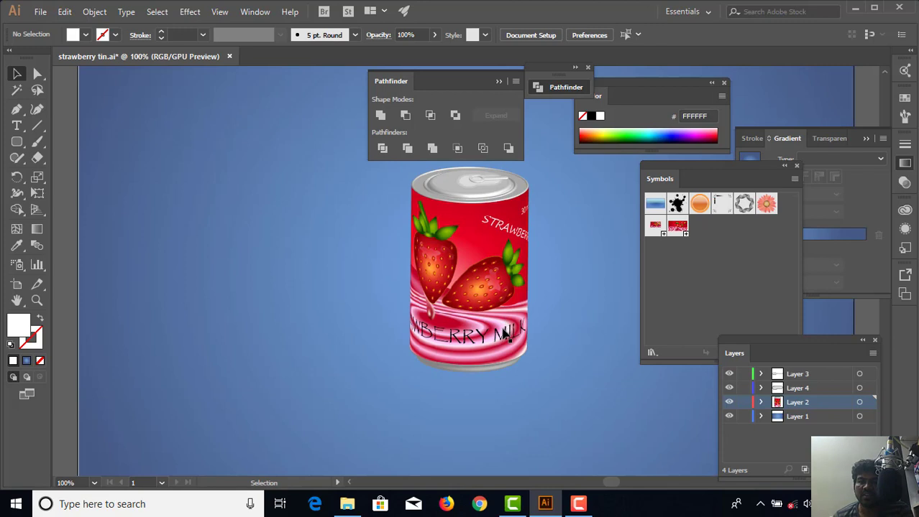
key(ctrl+minus)
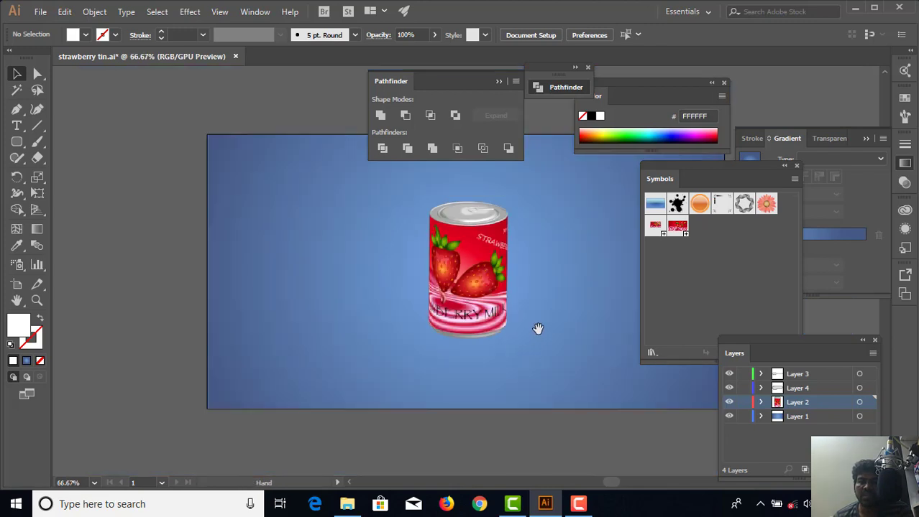
drag(537, 328, 437, 345)
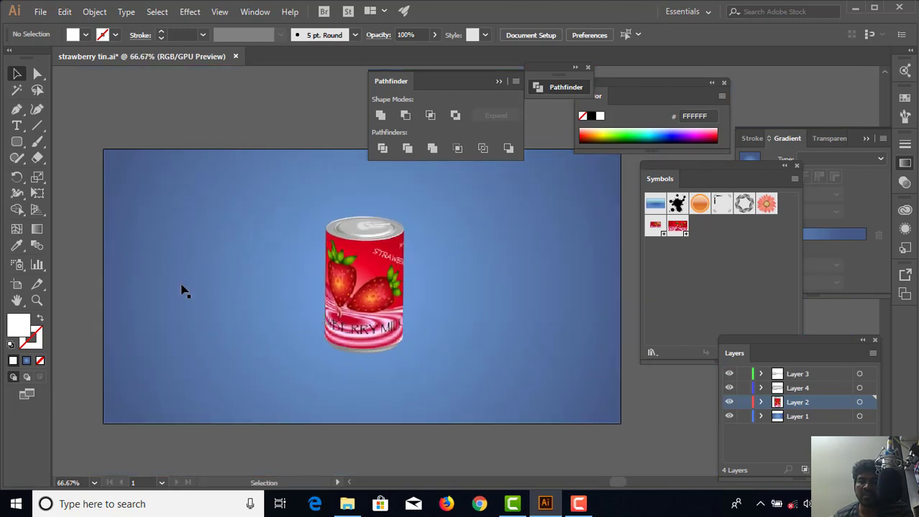
Add a new Layer 5 above Layer 1 and draw a wide white ellipse across the lower artboard
click(818, 417)
key(ctrl+l)
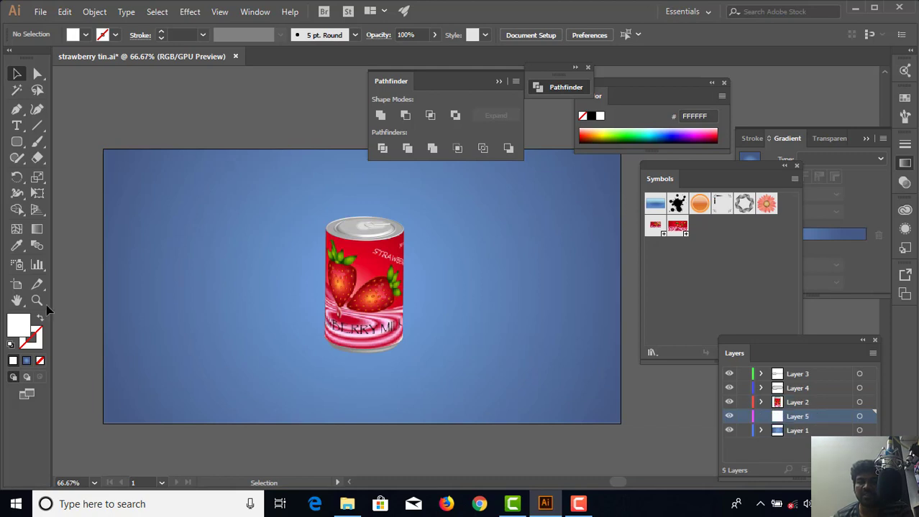
click(16, 109)
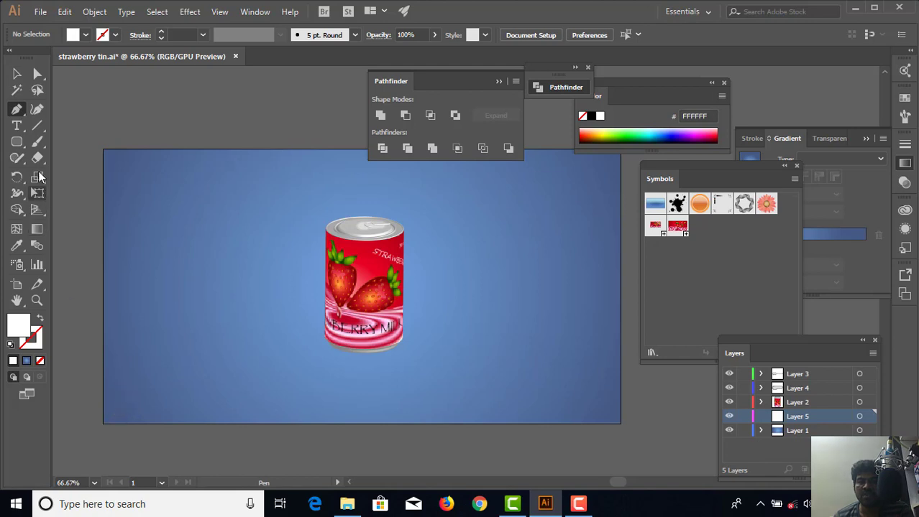
click(20, 144)
drag(21, 147, 59, 172)
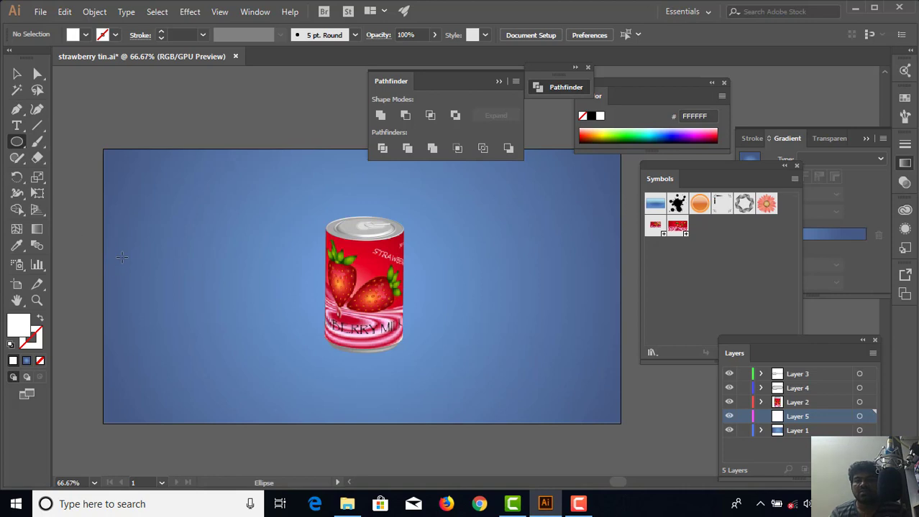
drag(121, 257, 599, 422)
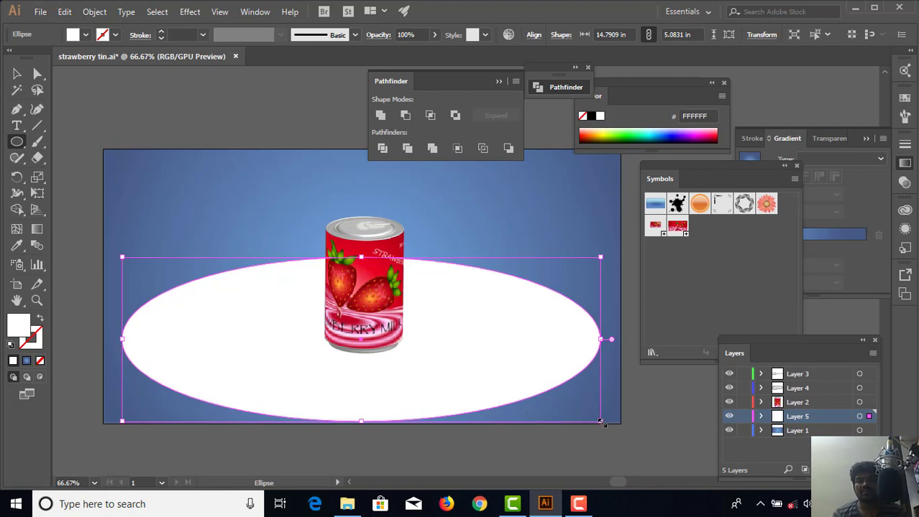
Scale the white ellipse to about 17.87 × 6.14 in and move it down beneath the can
drag(607, 426, 657, 440)
scroll(518, 392, down, 3)
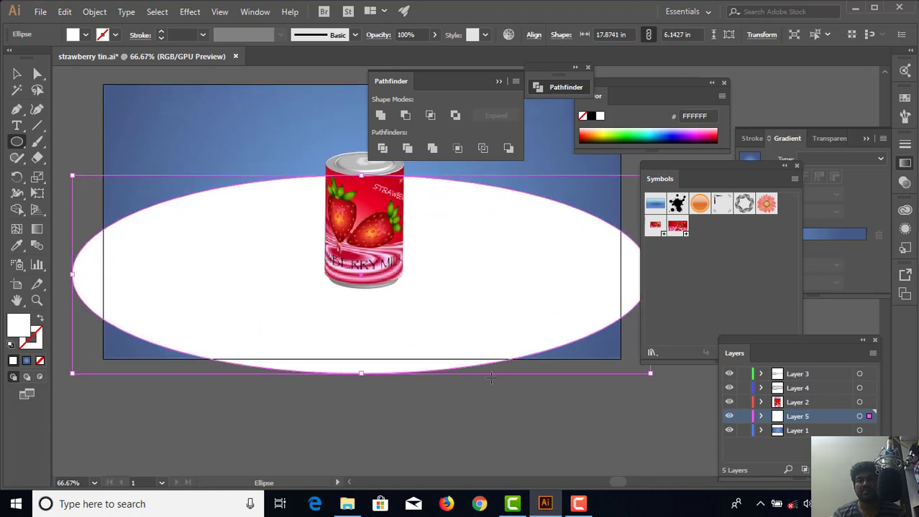
click(16, 74)
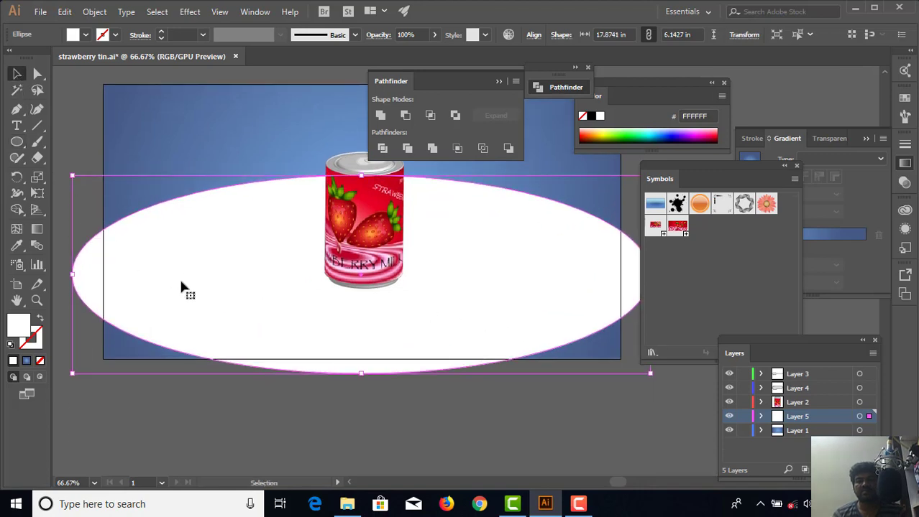
drag(242, 306, 257, 321)
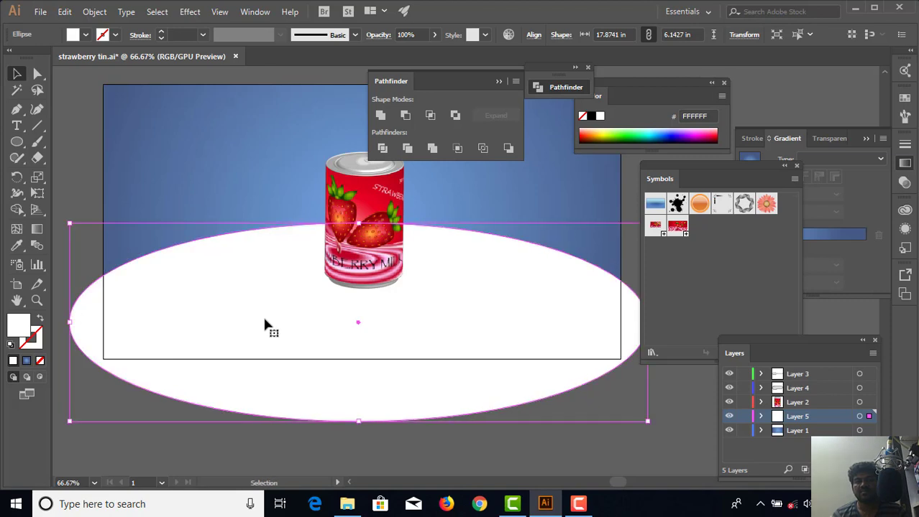
click(652, 352)
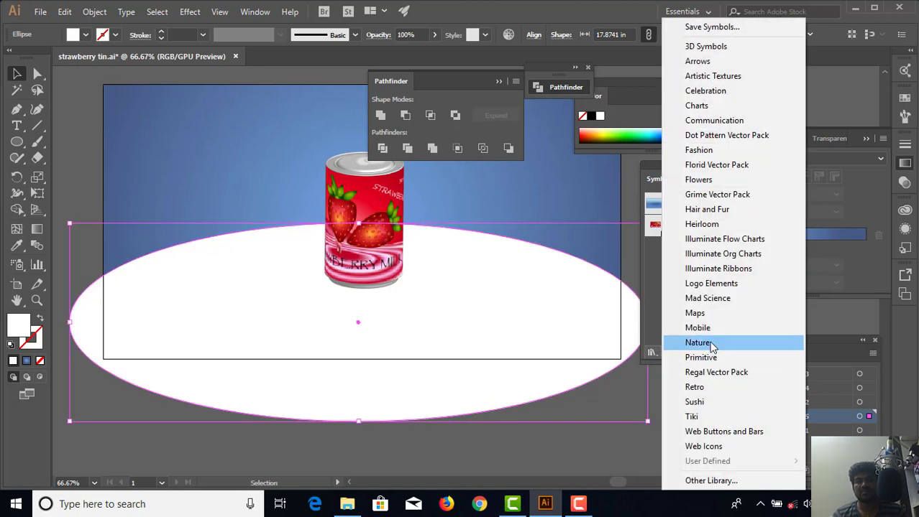
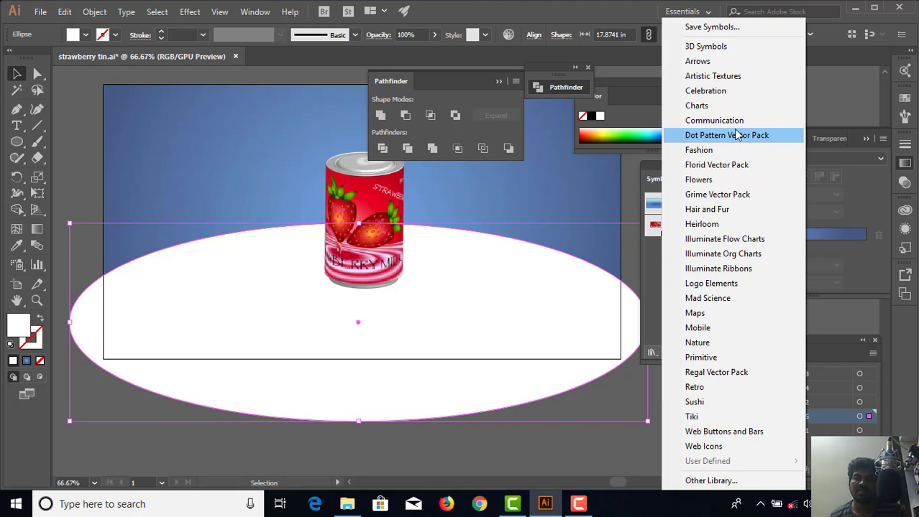
Add a texture from the Artistic Textures symbol library to the document's symbols
click(729, 77)
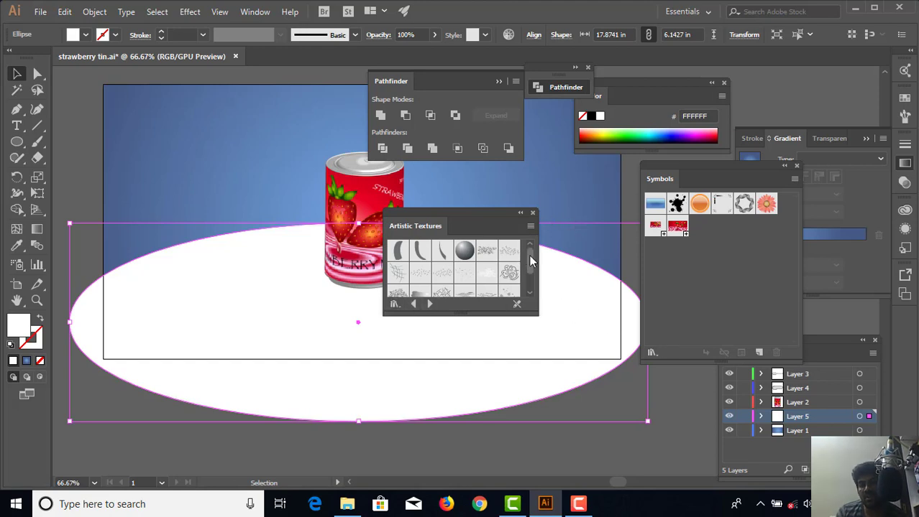
drag(528, 255, 532, 268)
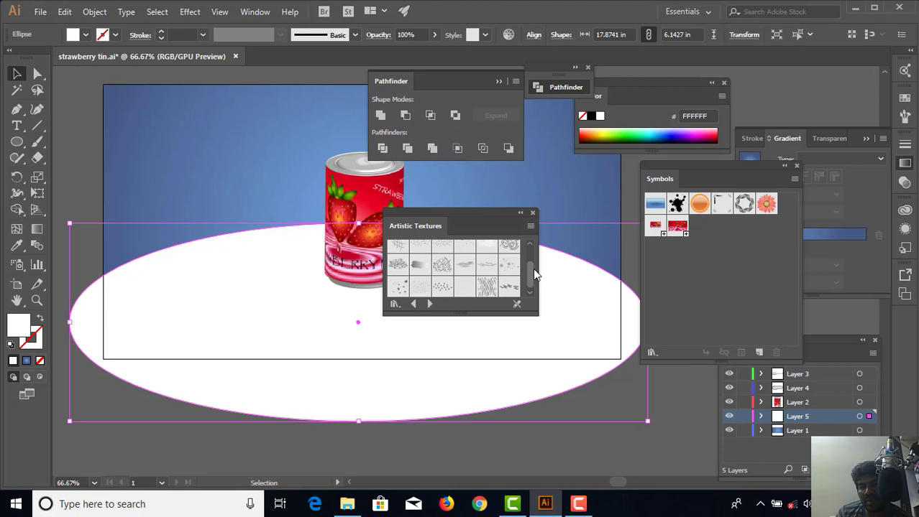
click(423, 289)
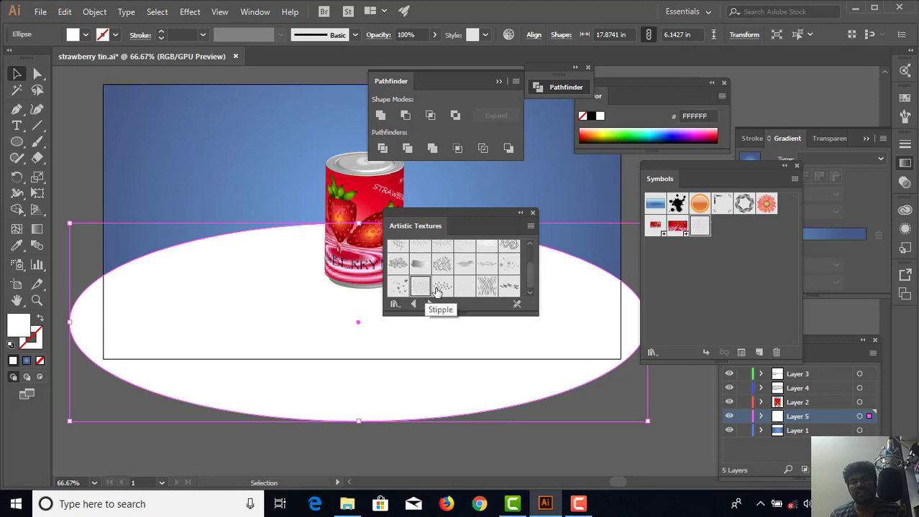
click(533, 213)
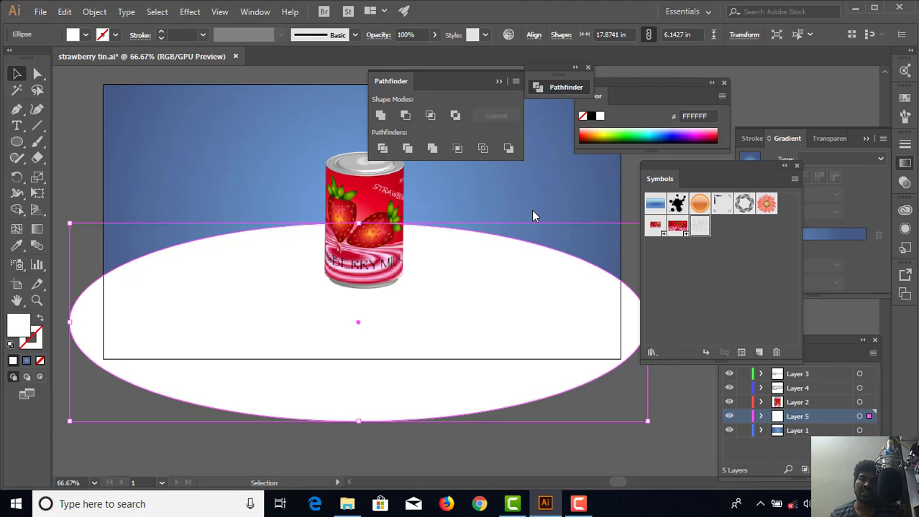
Browse the Maps and Nature symbol libraries in enlarged panels, then close them
click(650, 352)
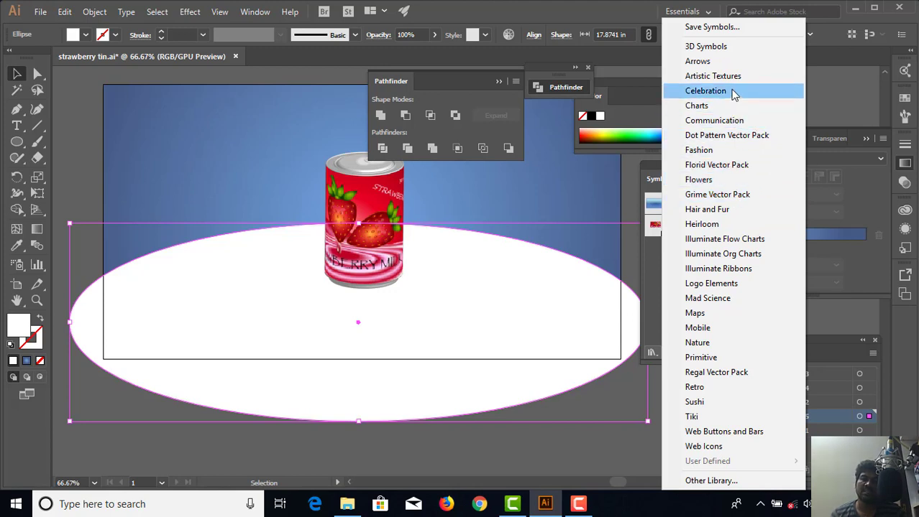
click(718, 313)
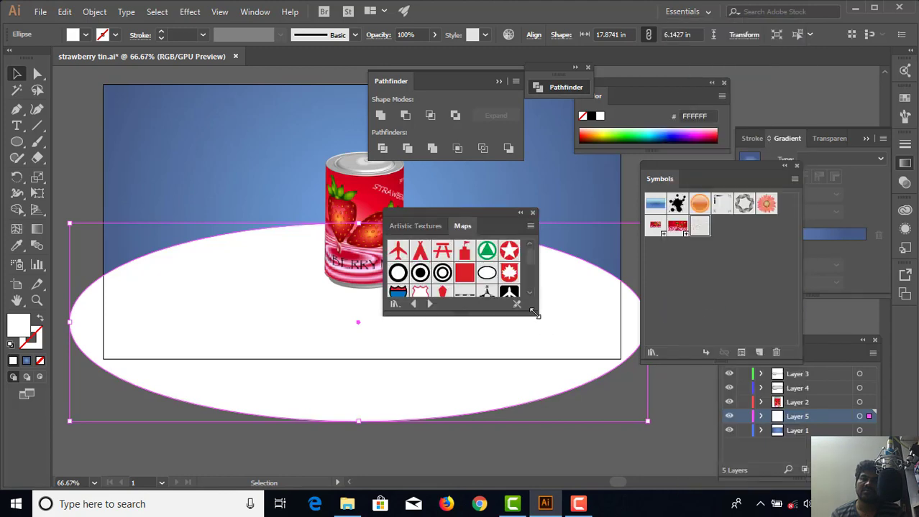
drag(537, 316, 611, 379)
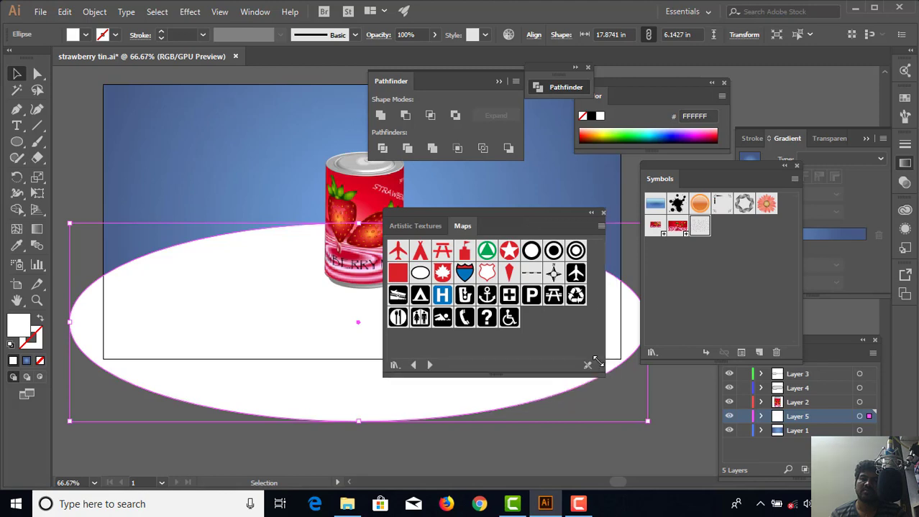
click(599, 214)
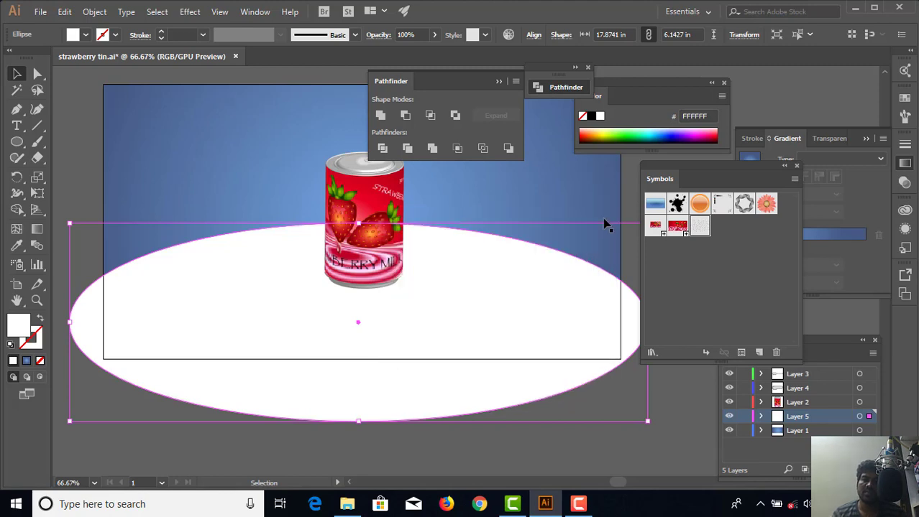
click(652, 352)
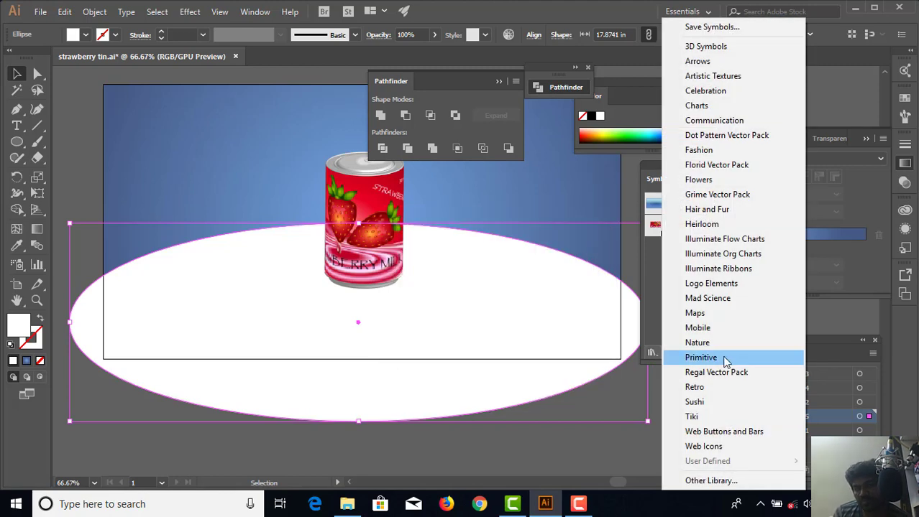
key(Escape)
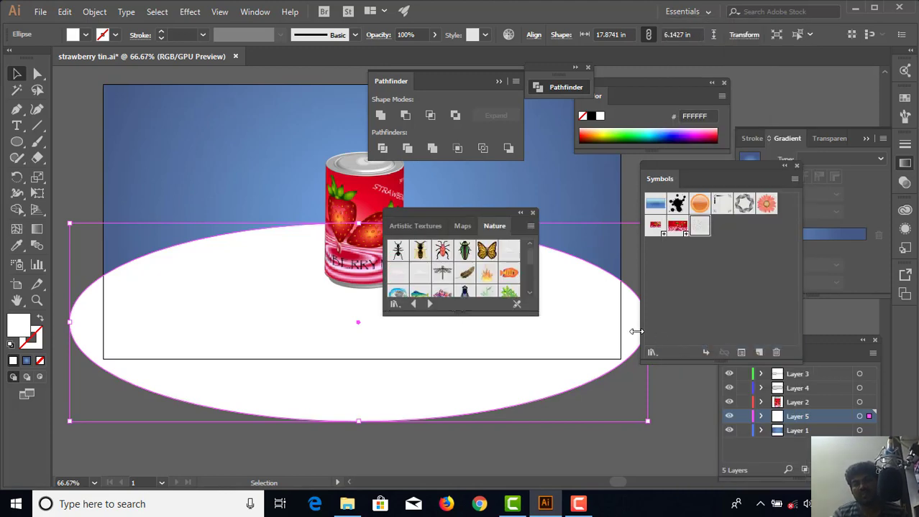
drag(539, 312, 589, 373)
drag(512, 313, 507, 410)
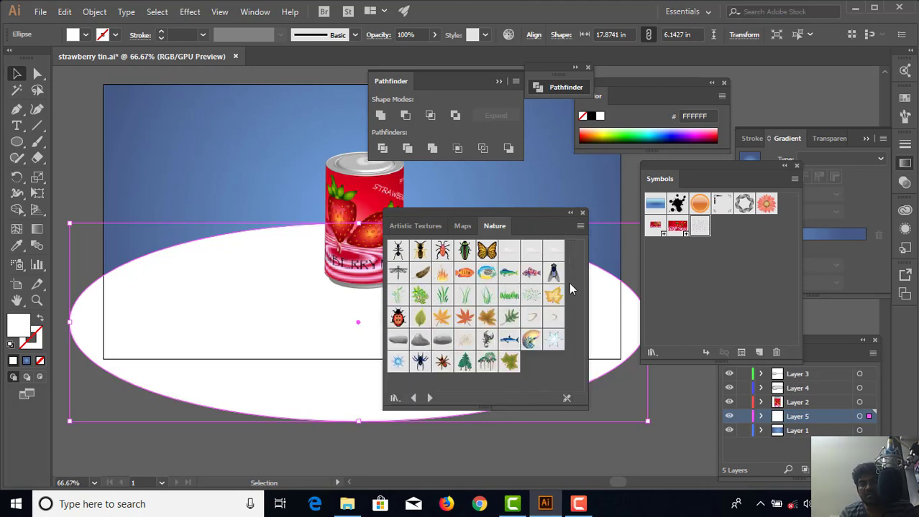
click(583, 212)
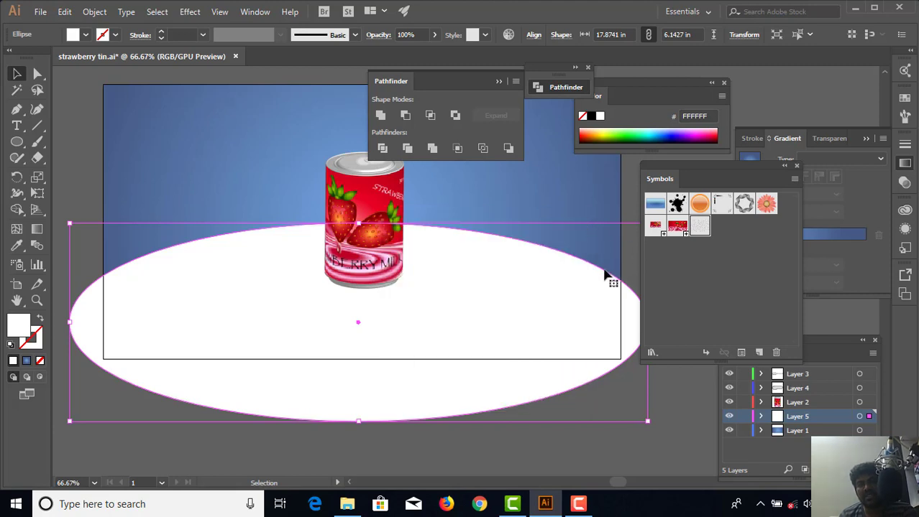
Sample the background's blue radial gradient onto the ellipse and remove its middle colour stop
click(16, 246)
click(302, 172)
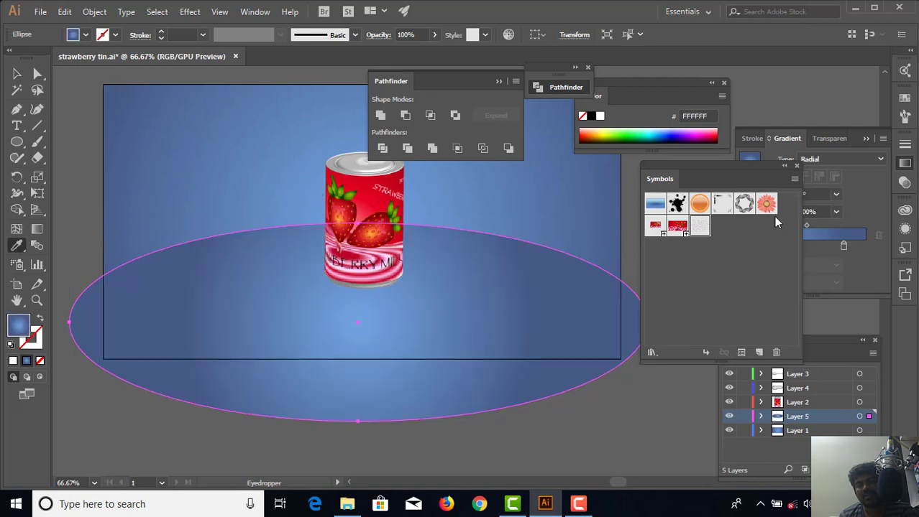
click(785, 166)
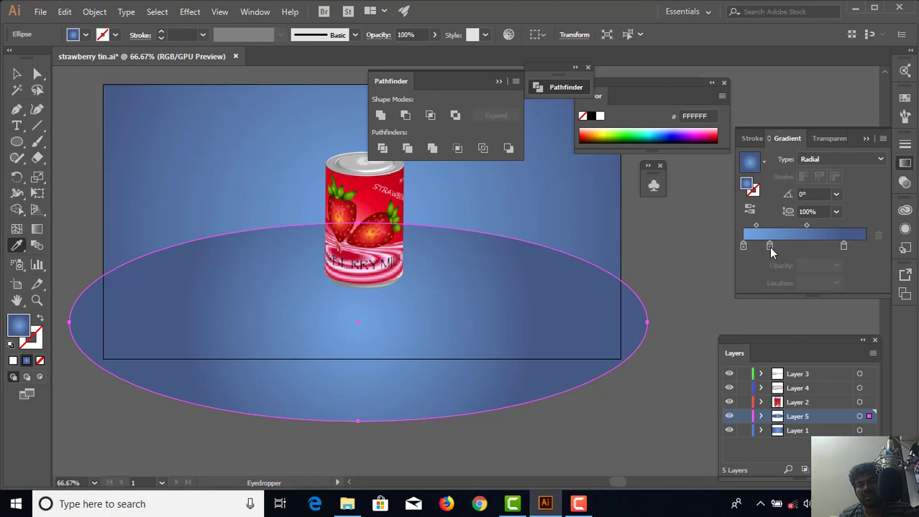
drag(770, 246, 769, 272)
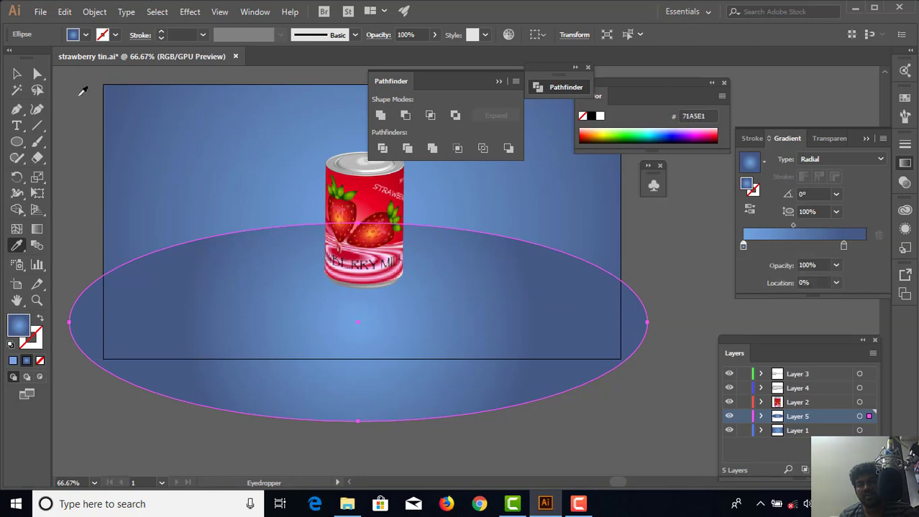
click(17, 73)
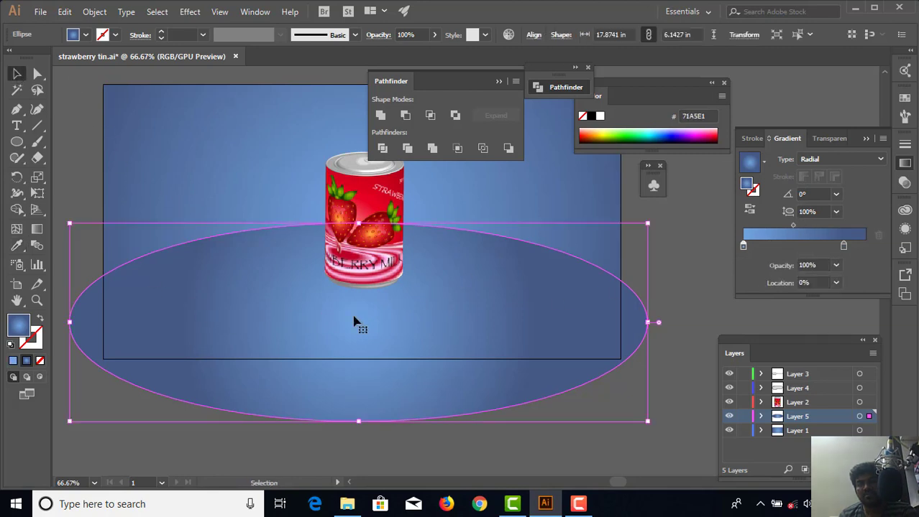
click(774, 245)
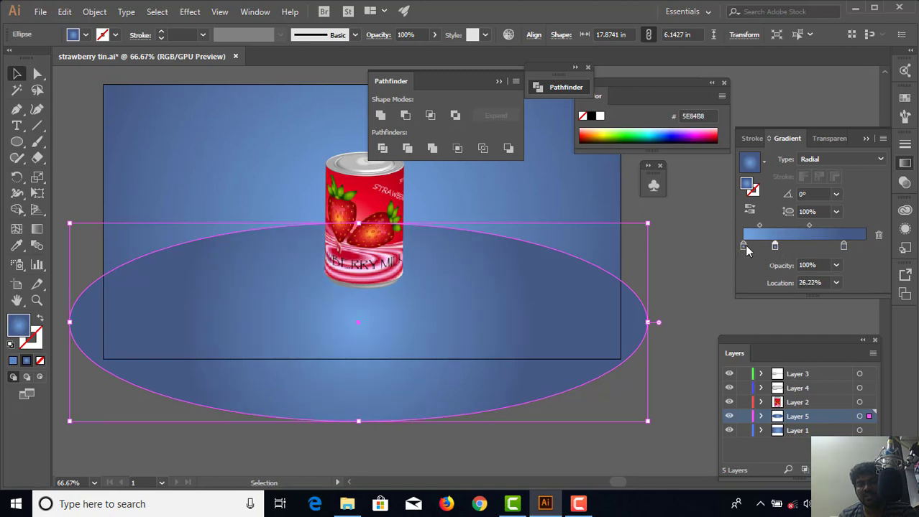
drag(742, 246, 723, 287)
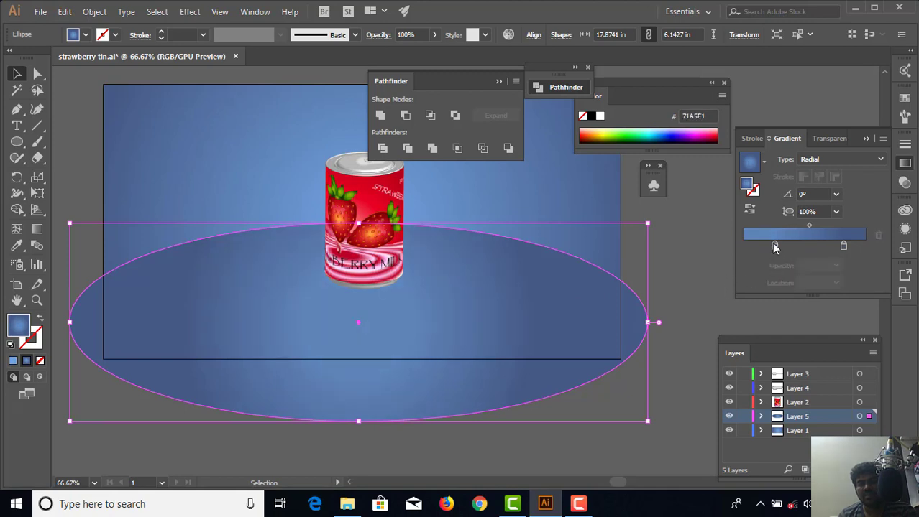
key(ctrl+z)
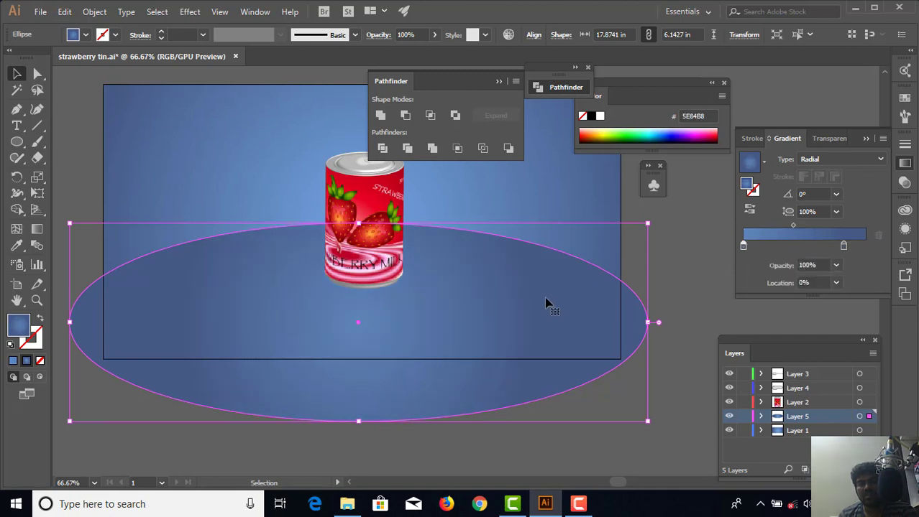
click(36, 229)
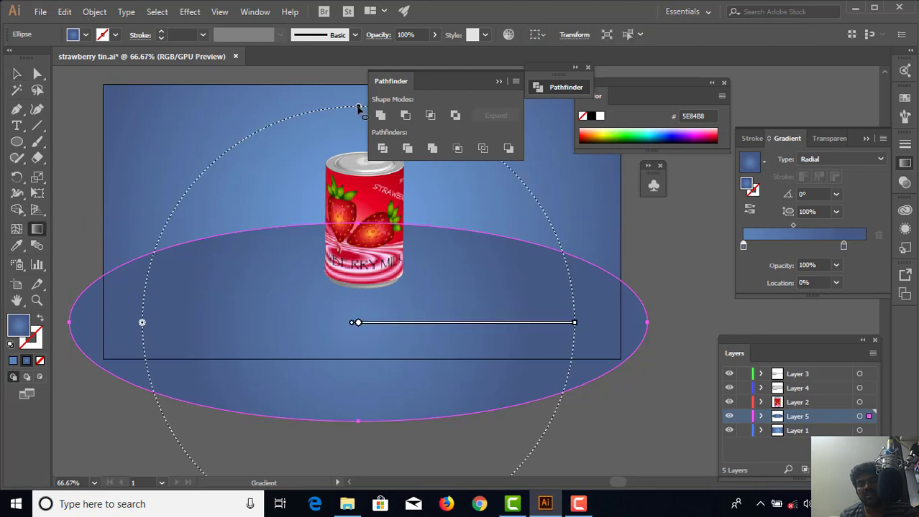
Stretch the ellipse's radial gradient to fit its shape and draw a closed floor polygon
drag(358, 108, 342, 230)
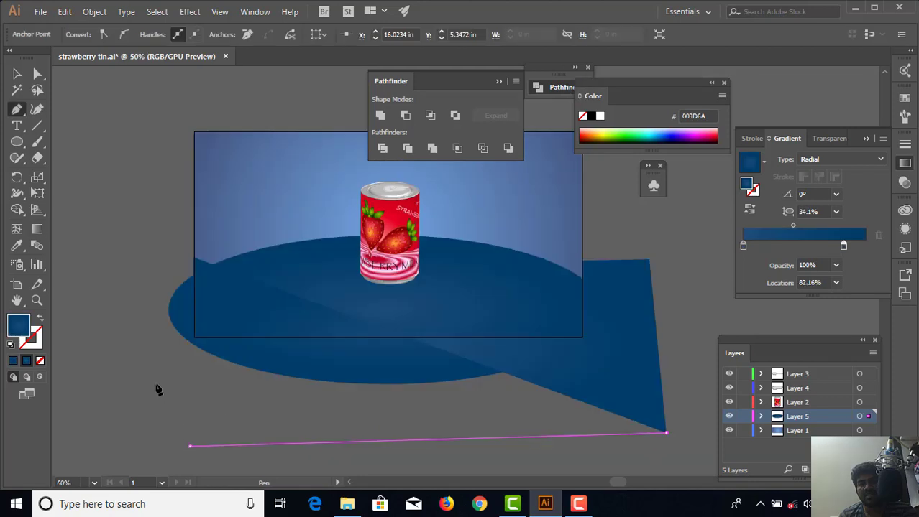
click(124, 334)
click(137, 263)
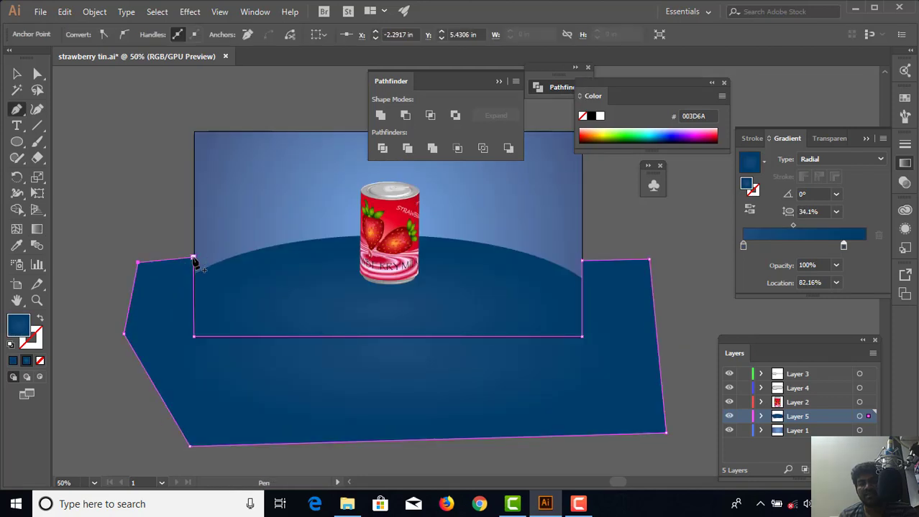
click(194, 259)
click(18, 74)
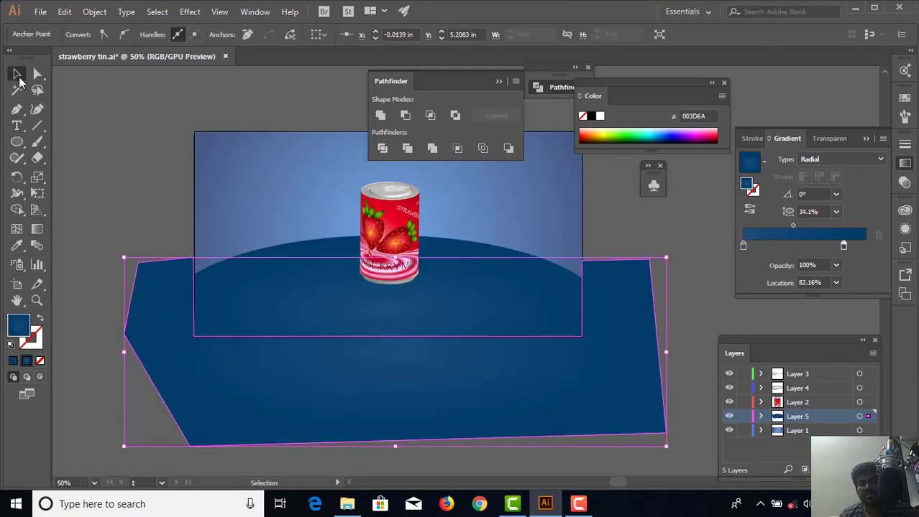
Intersect the gradient ellipse with the floor shape, keeping only the overlap inside the artboard
click(564, 415)
shift+click(539, 304)
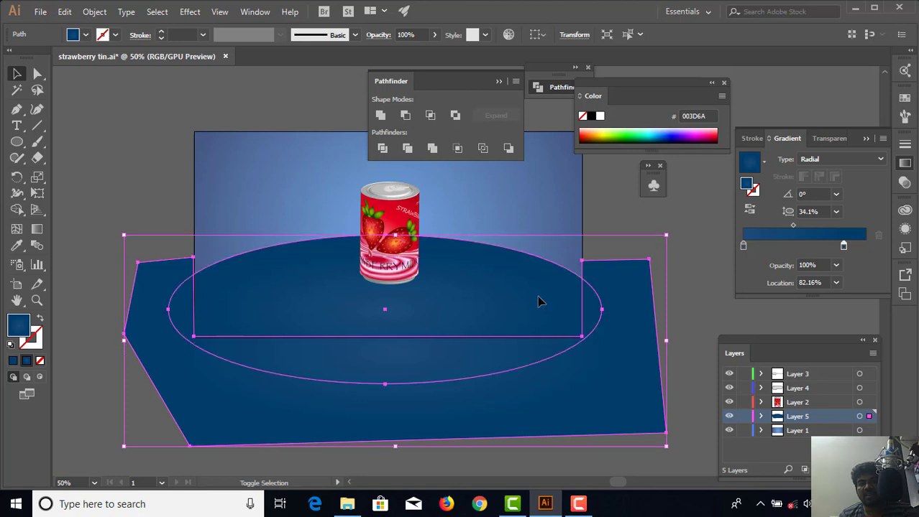
click(400, 119)
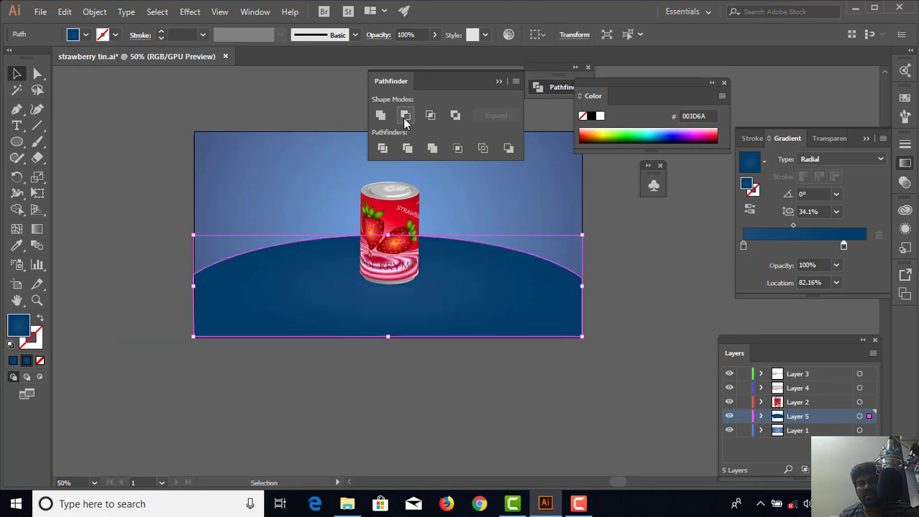
click(144, 252)
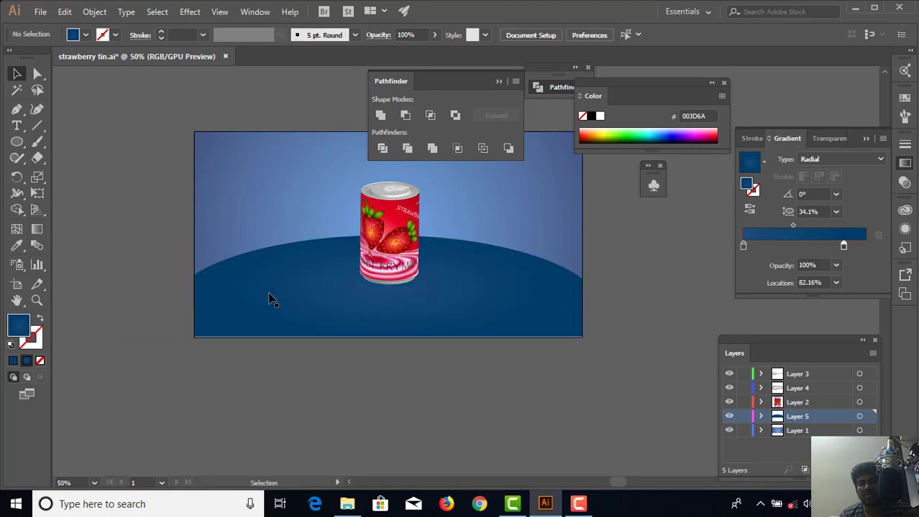
click(269, 297)
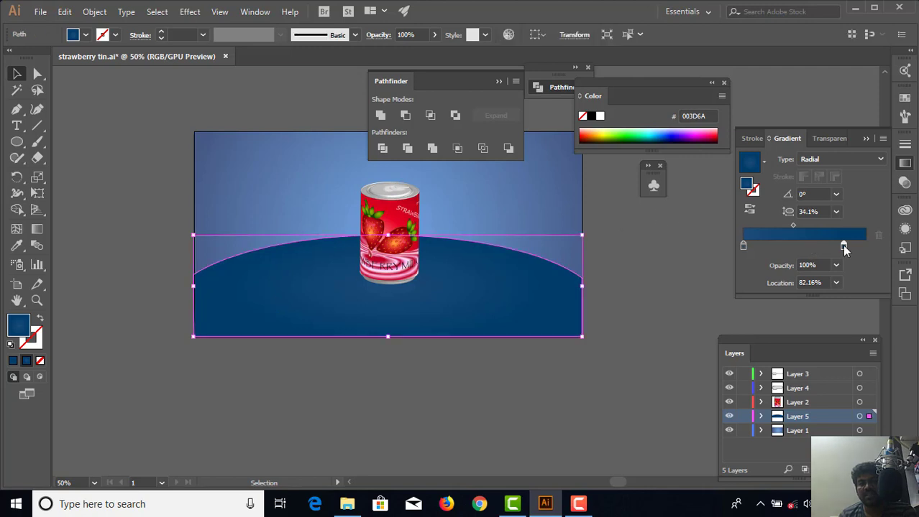
Set navy and near-black floor gradient stops, drop the extra stop, and spread stops to 12.16% and 100%
click(684, 135)
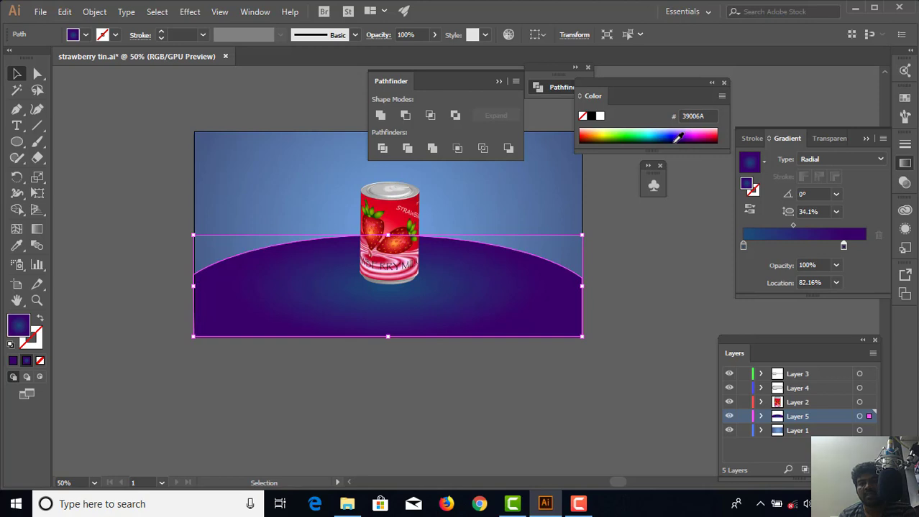
click(674, 138)
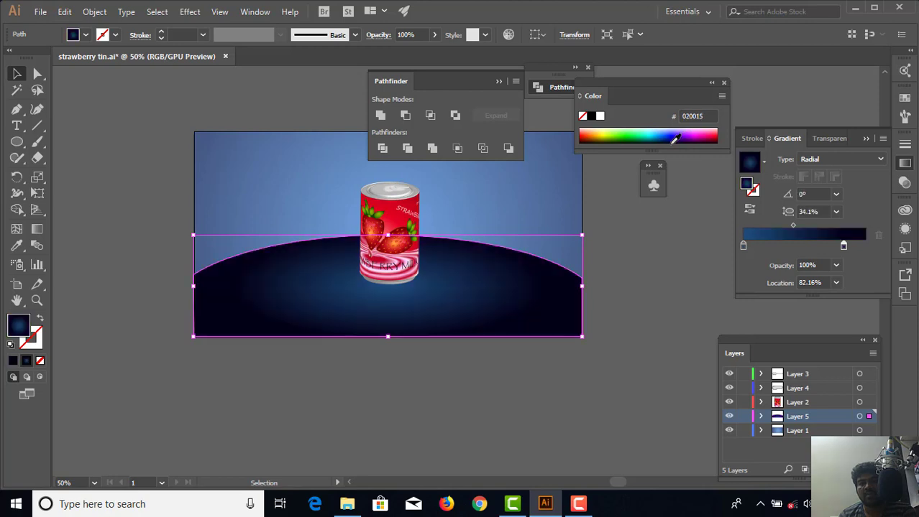
click(778, 246)
drag(778, 246, 770, 246)
click(743, 245)
drag(731, 282, 715, 294)
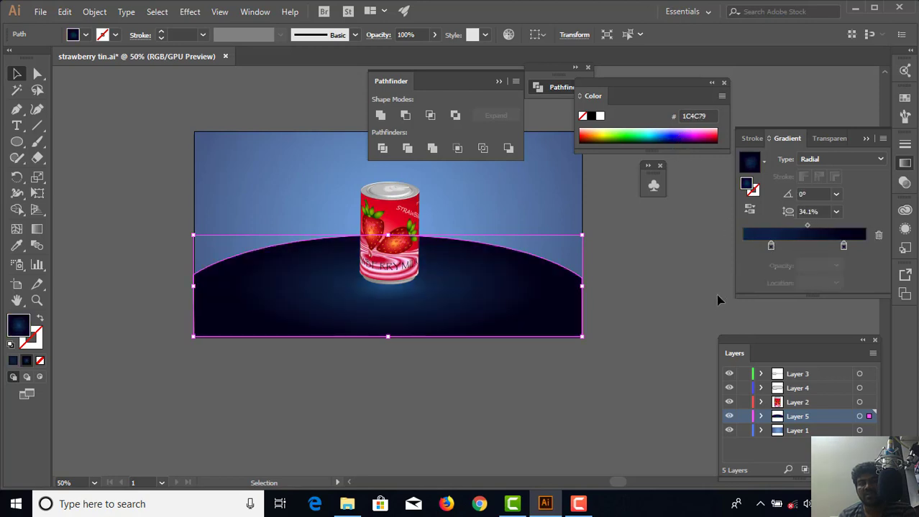
drag(769, 246, 755, 245)
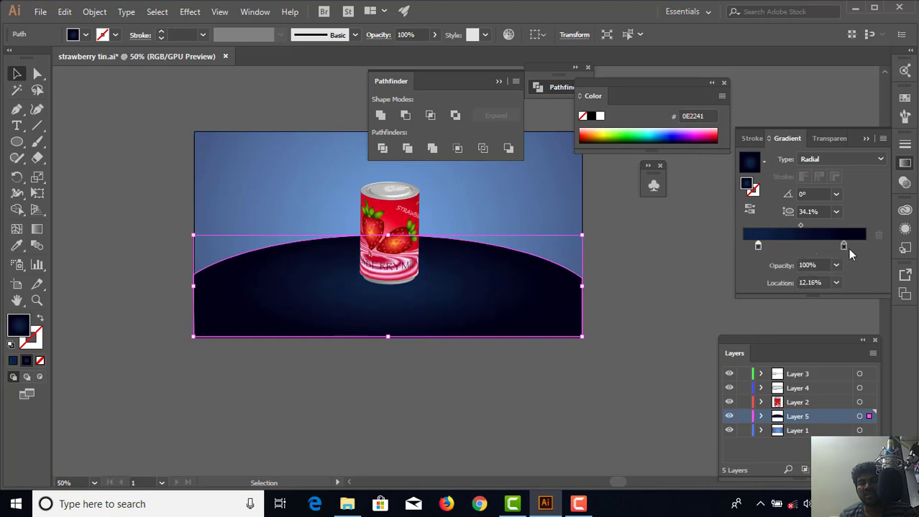
drag(844, 247, 866, 247)
click(131, 213)
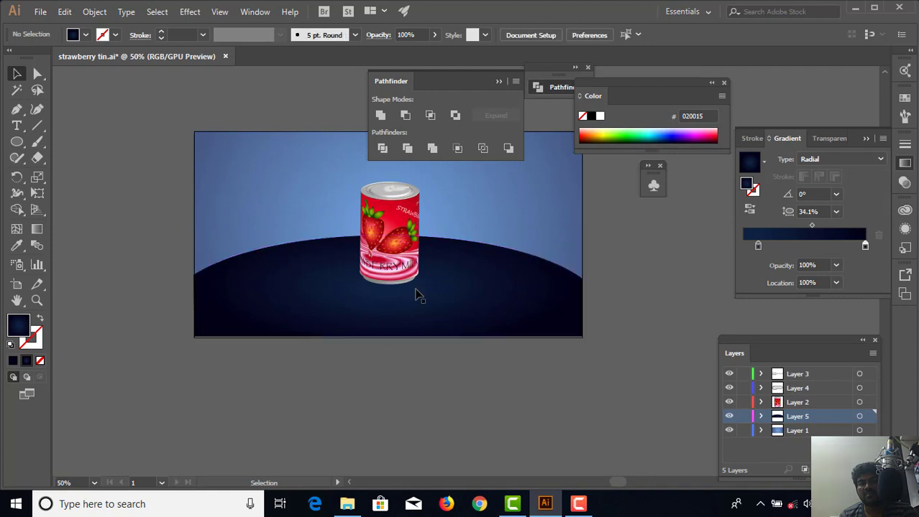
drag(468, 263, 447, 327)
Draw a closed Pen path from the tin's lower left stretching down and right across the floor
click(383, 310)
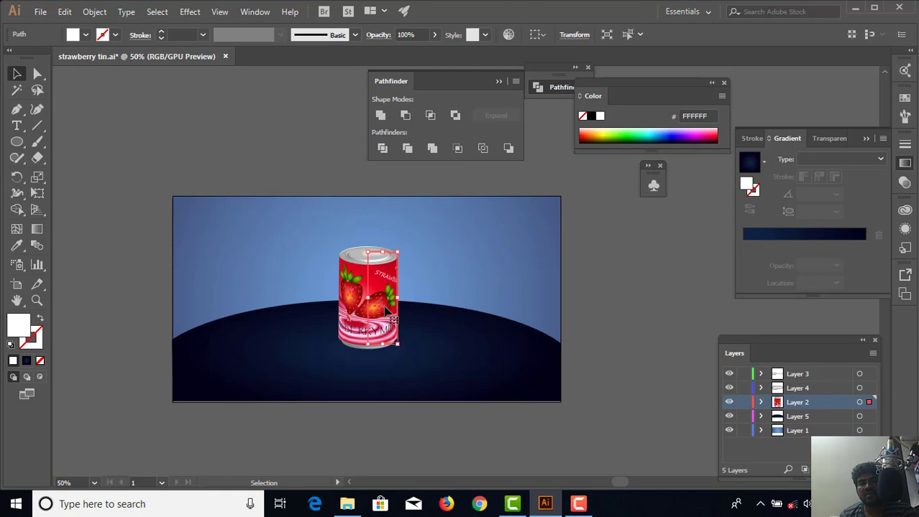
click(240, 329)
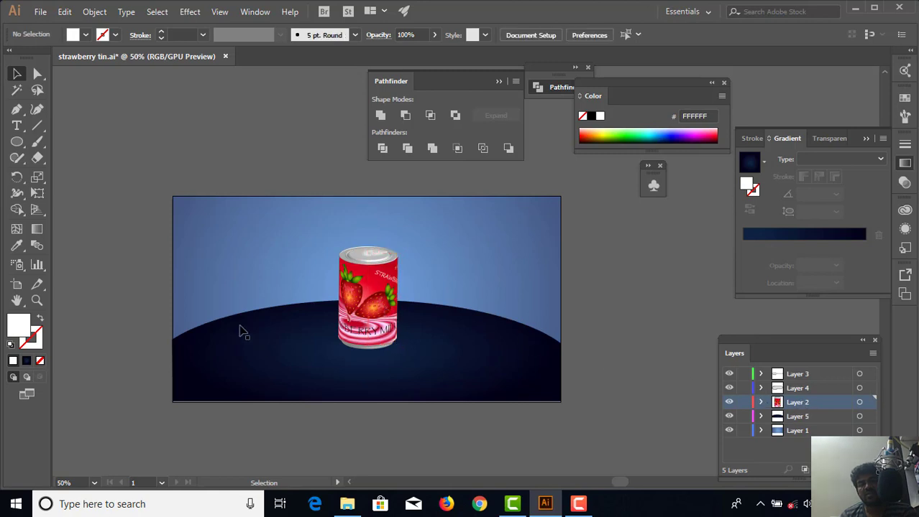
click(17, 109)
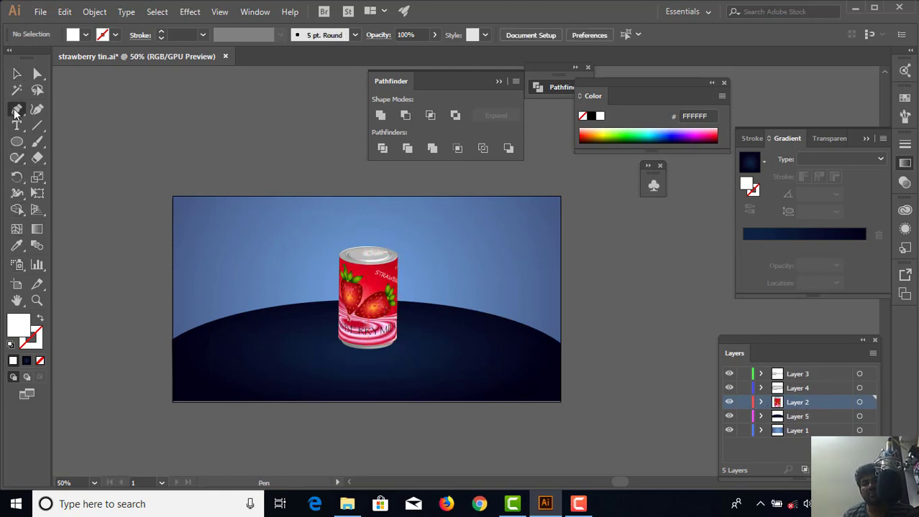
click(340, 343)
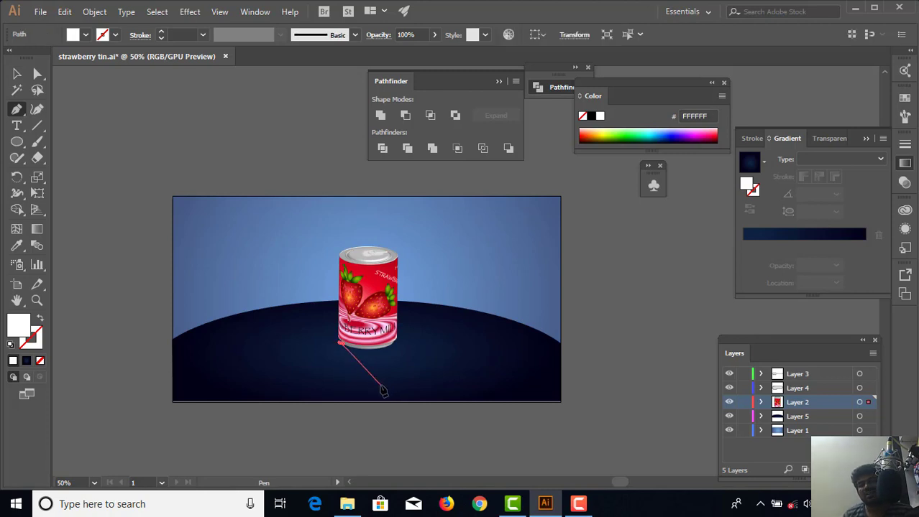
click(381, 385)
drag(403, 389, 436, 374)
click(435, 373)
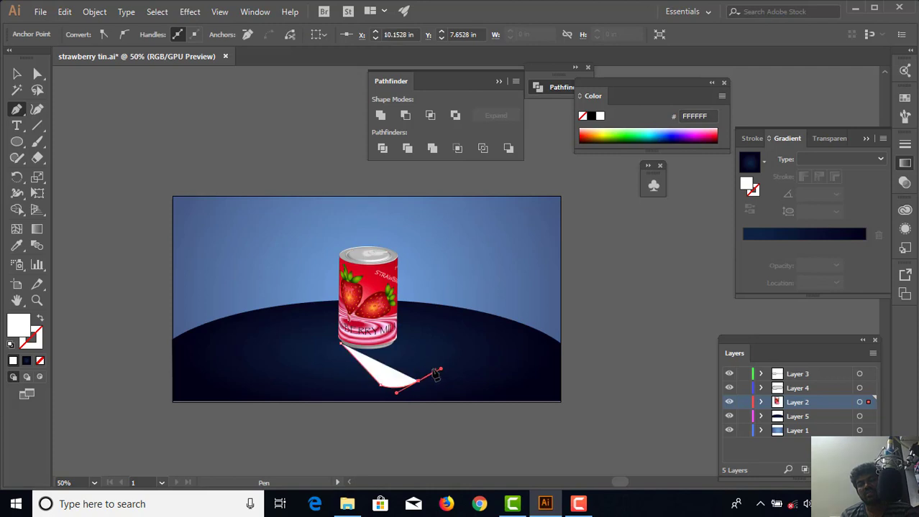
click(426, 368)
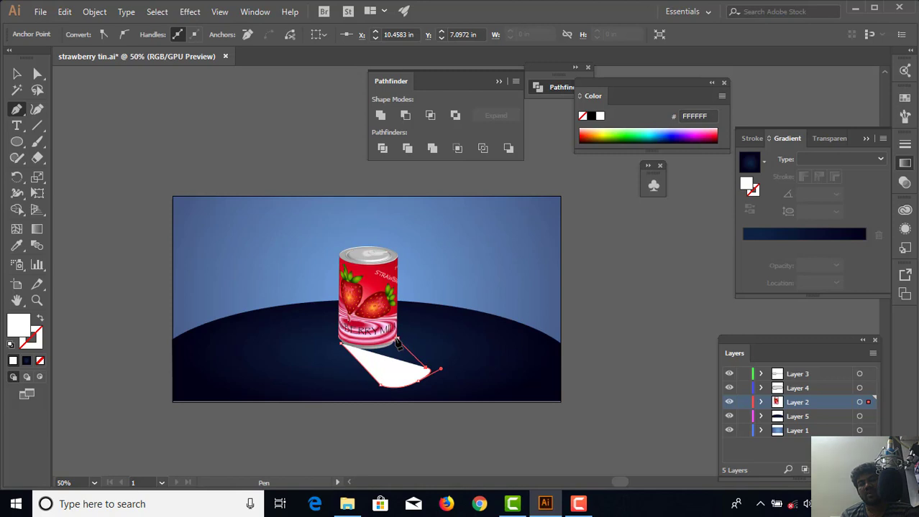
click(341, 345)
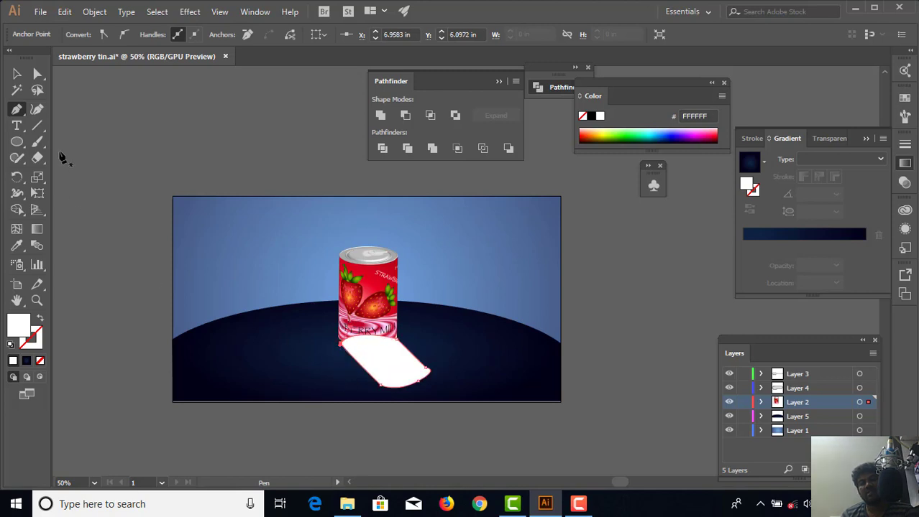
Round the shadow shape's lower curve by adjusting its right anchor's handle
click(38, 75)
click(426, 370)
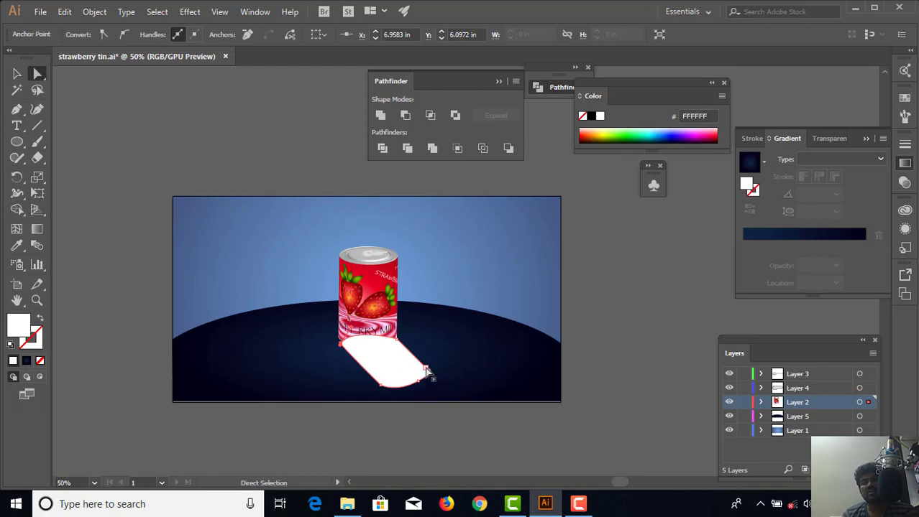
drag(441, 372, 434, 374)
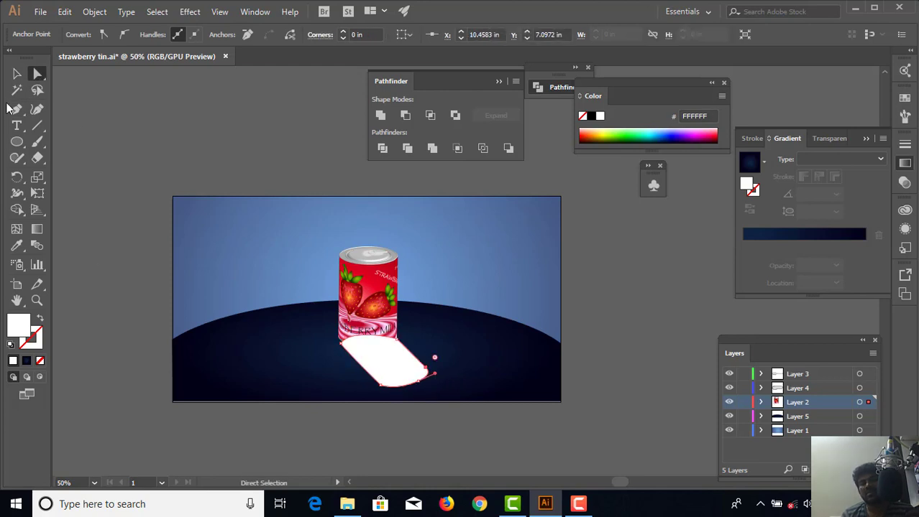
click(16, 74)
click(204, 122)
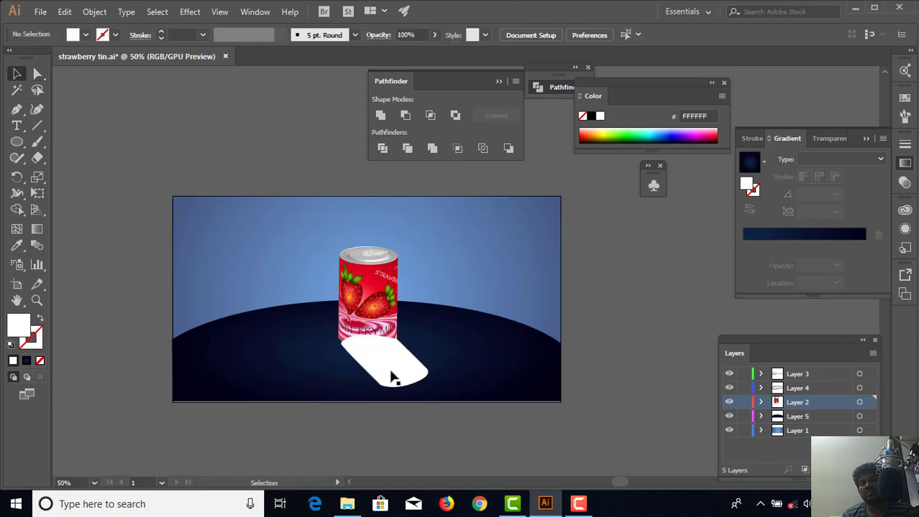
click(390, 379)
Give the shadow the floor's dark gradient with a black inner stop
click(17, 245)
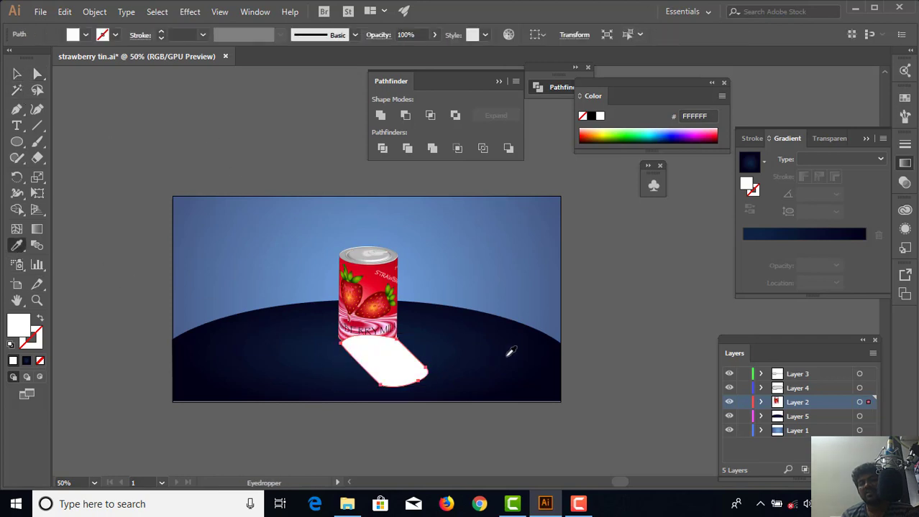
click(549, 381)
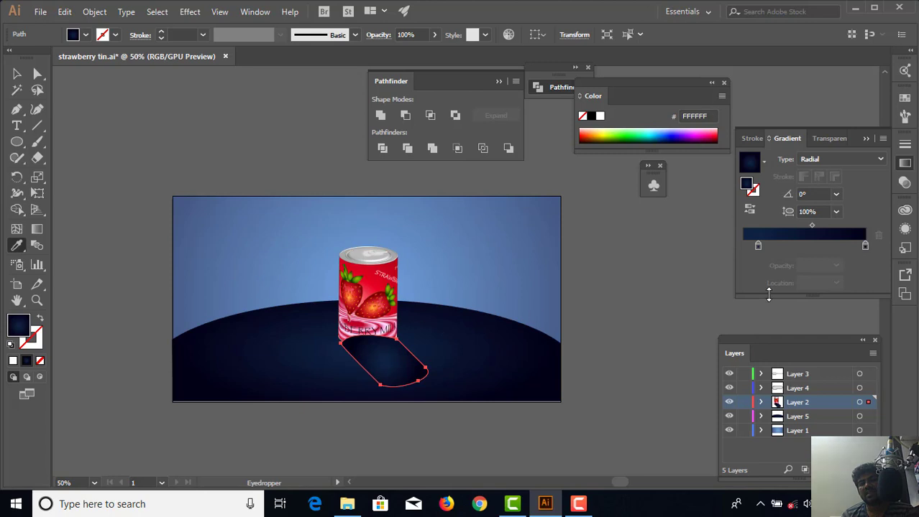
drag(758, 248, 754, 248)
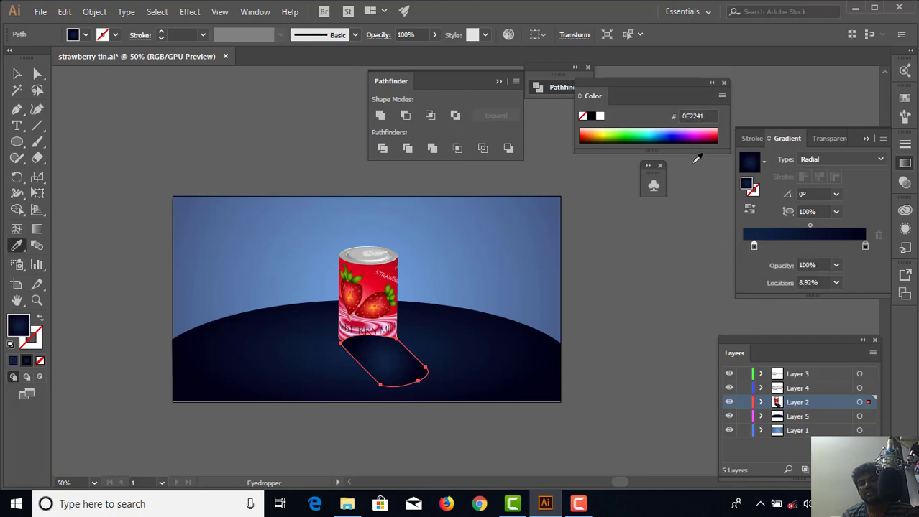
click(591, 117)
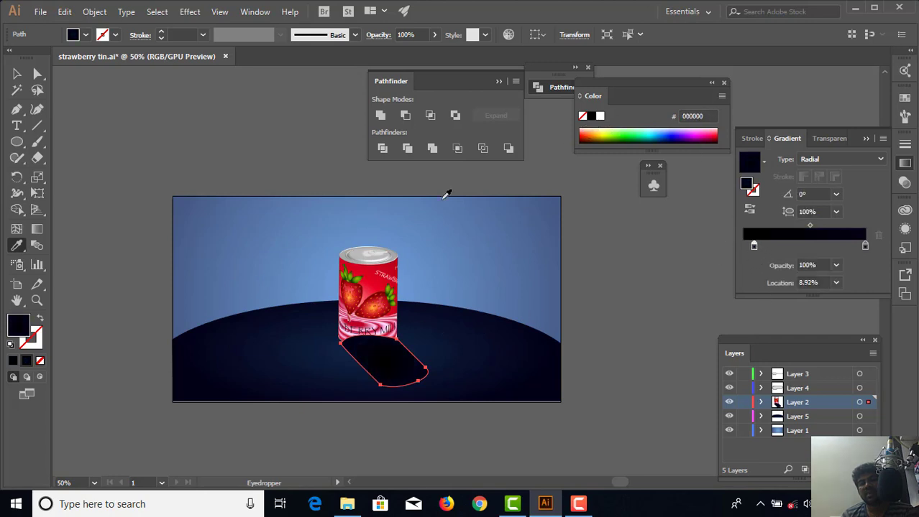
Send the shadow backward in the stacking order so it sits behind the tin
click(17, 74)
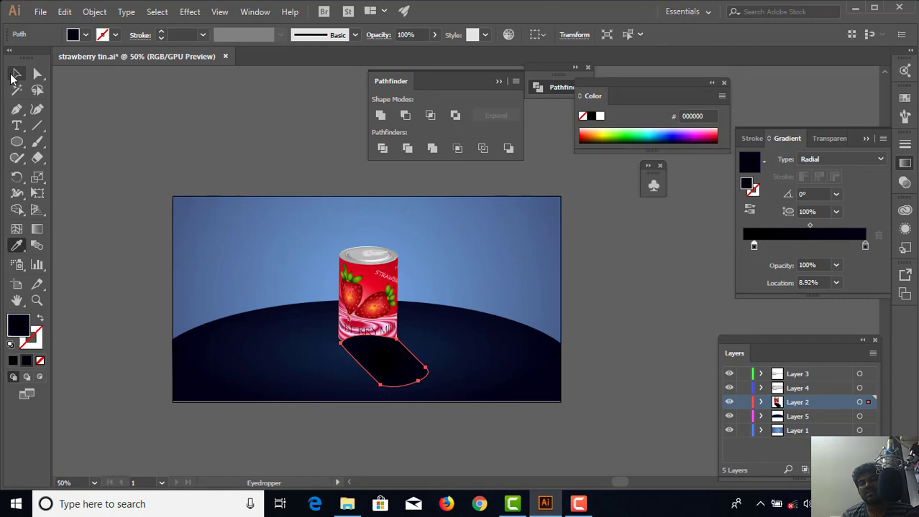
click(144, 109)
click(413, 370)
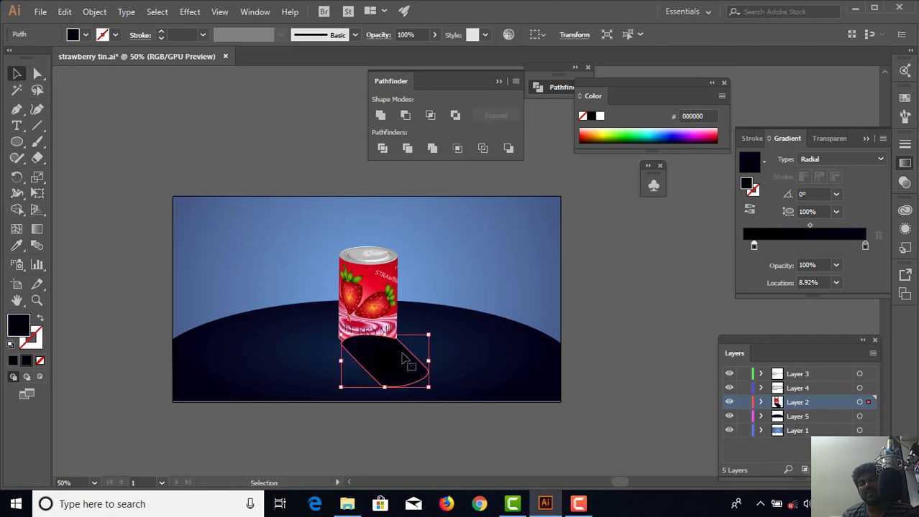
right_click(380, 348)
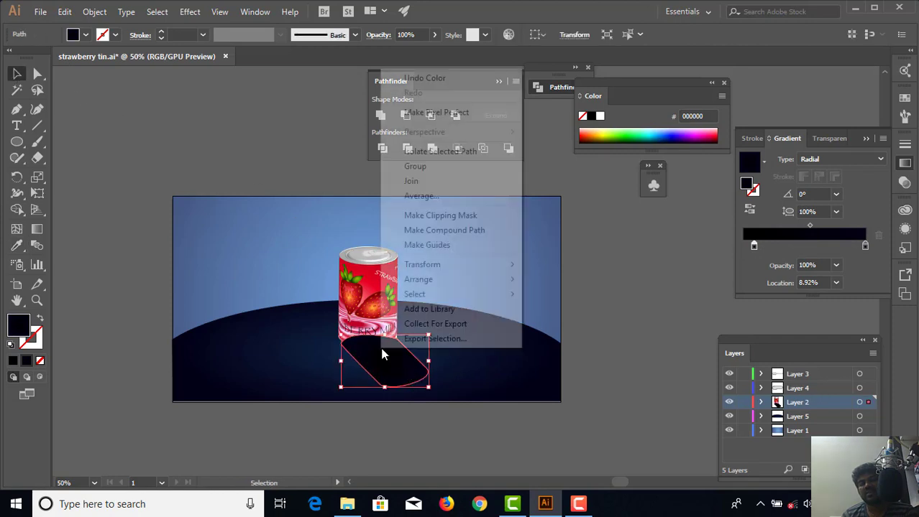
mouse_move(478, 282)
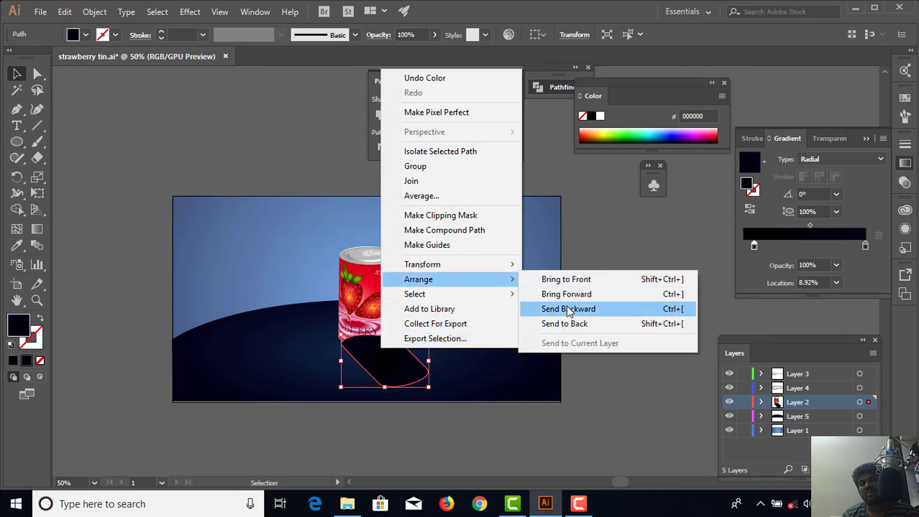
click(568, 309)
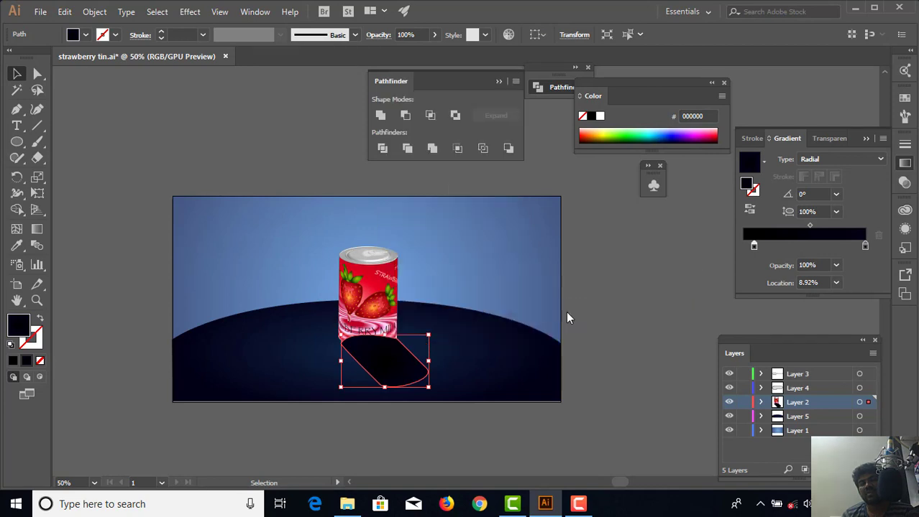
click(642, 293)
click(406, 374)
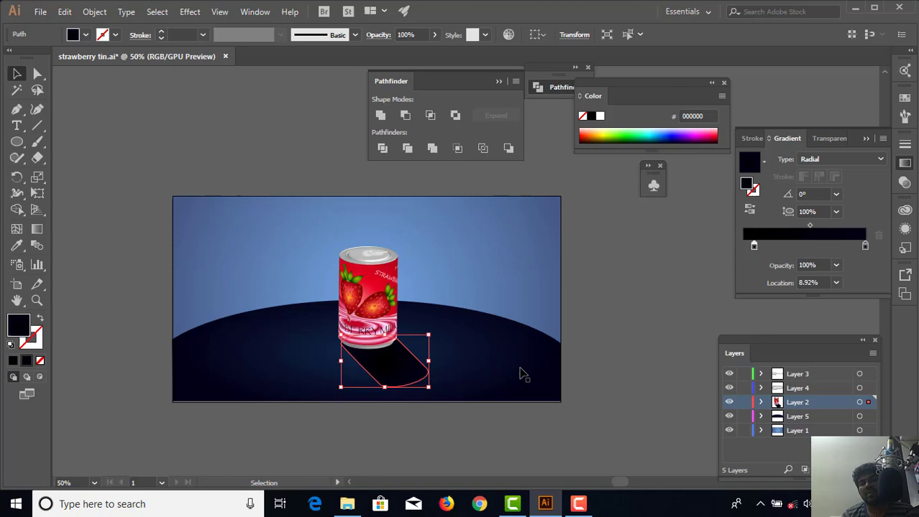
click(651, 310)
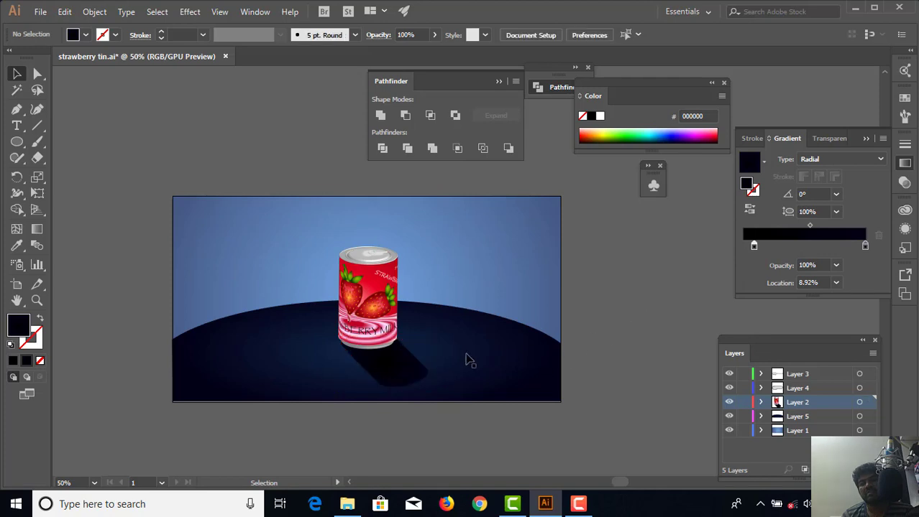
click(400, 370)
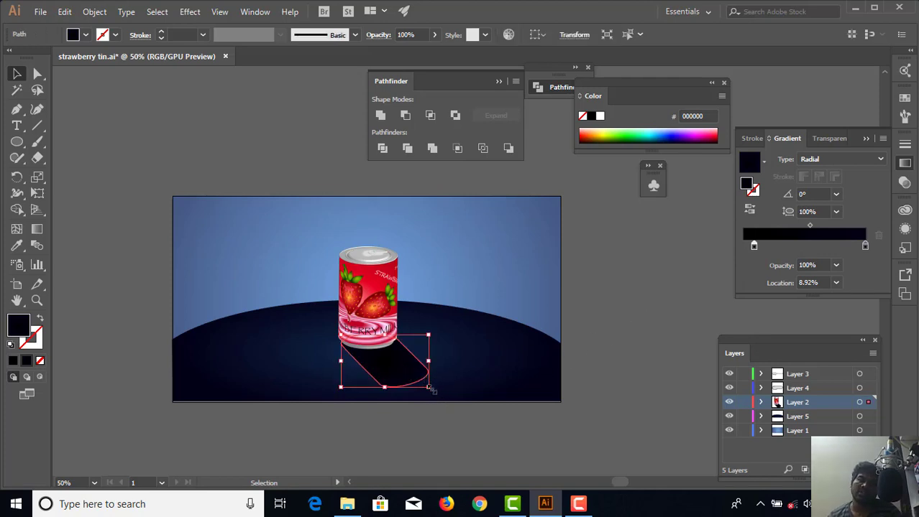
shift+click(436, 388)
drag(436, 389, 429, 388)
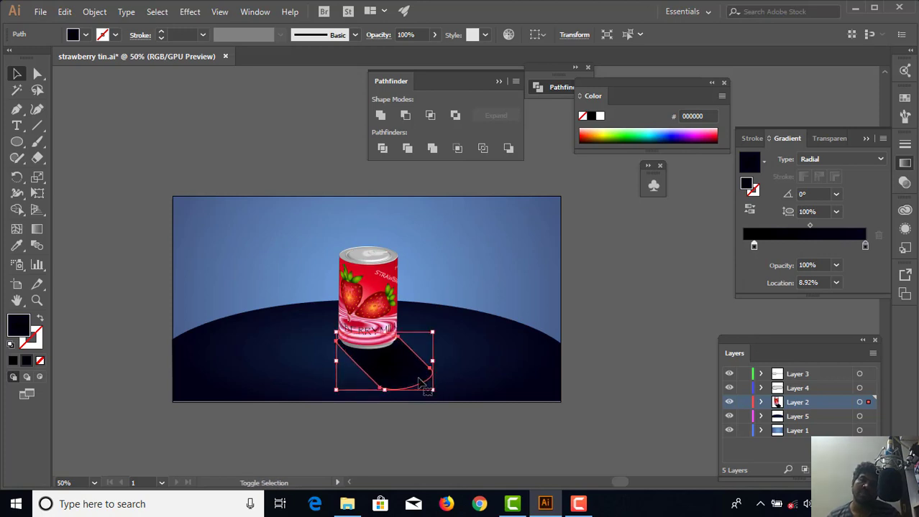
click(394, 372)
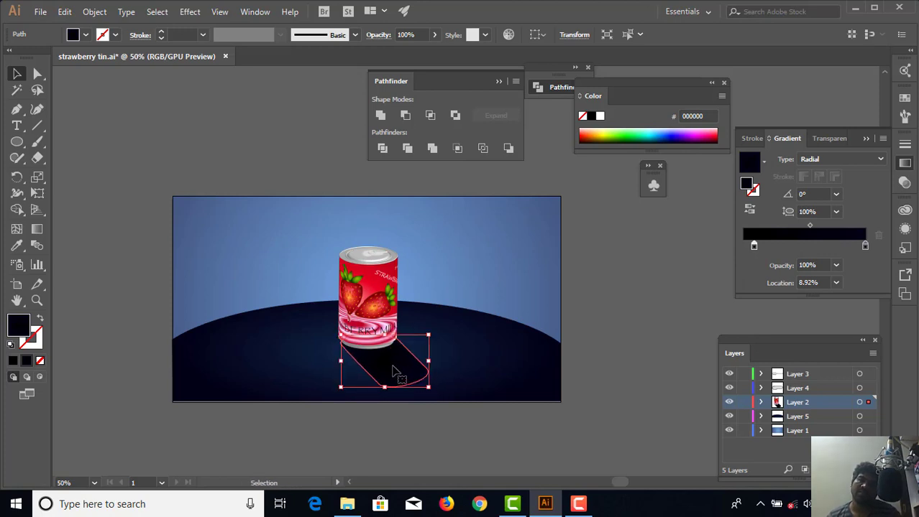
click(580, 292)
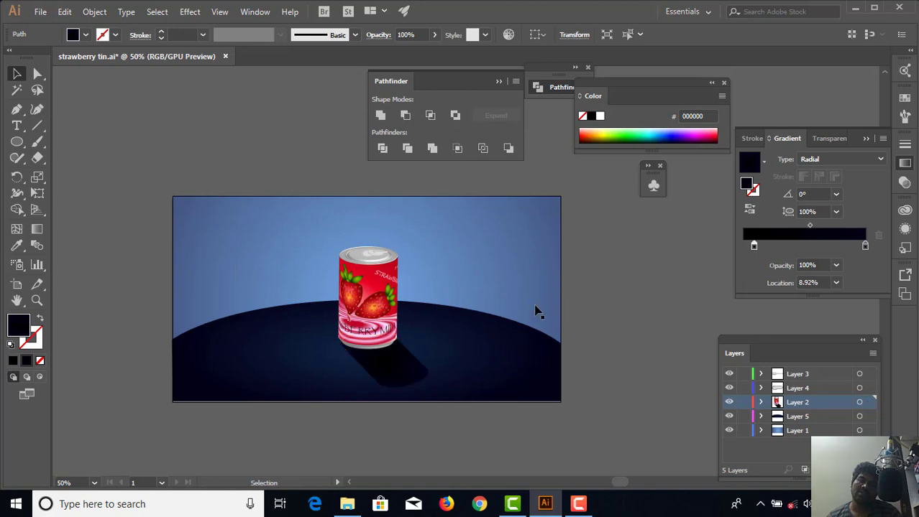
click(384, 359)
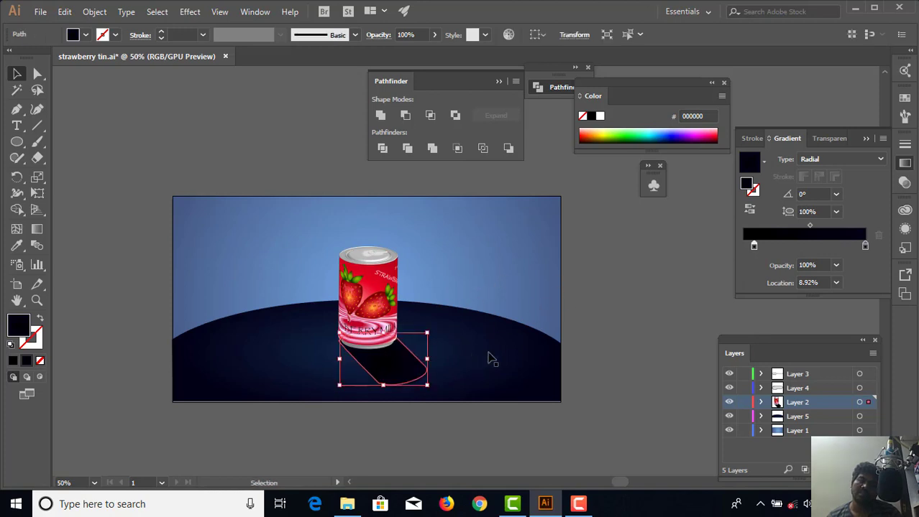
click(637, 338)
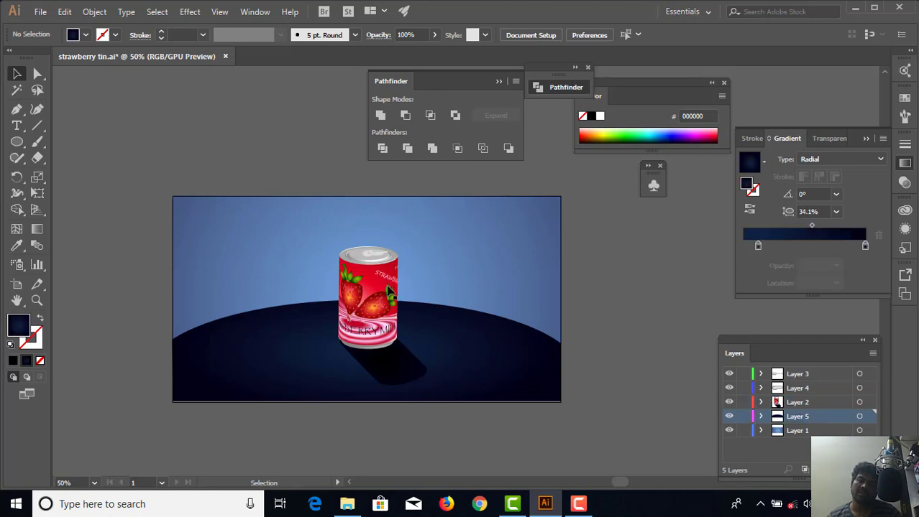
click(491, 344)
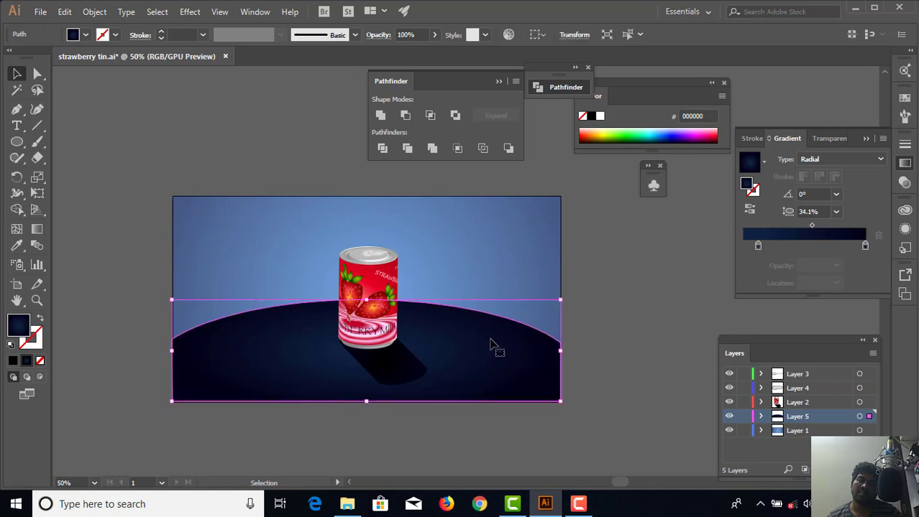
click(615, 312)
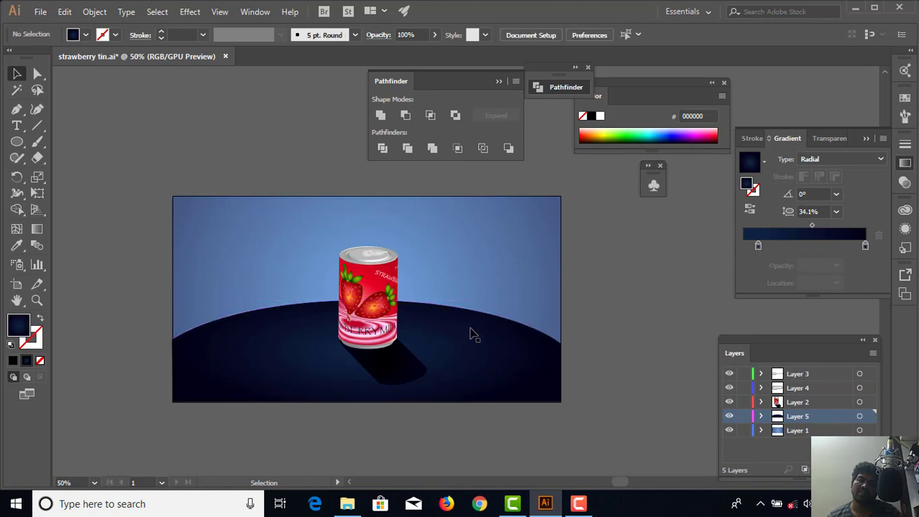
key(ctrl+plus)
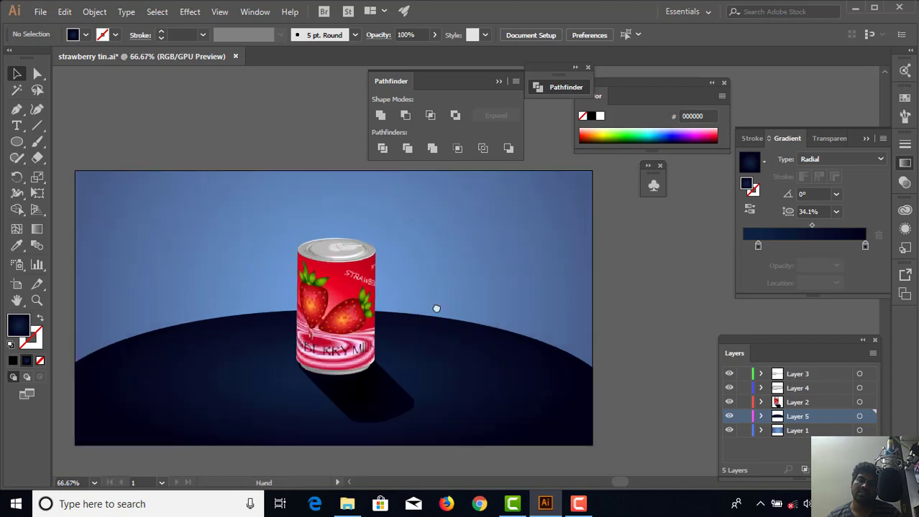
drag(436, 309, 440, 327)
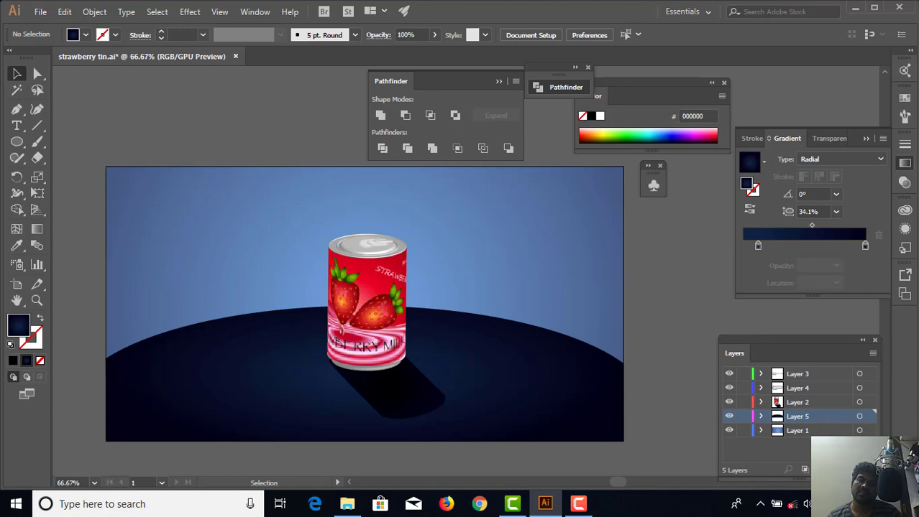
On a new layer, draw a circle at the artboard's top-left and fill it yellow
key(ctrl+l)
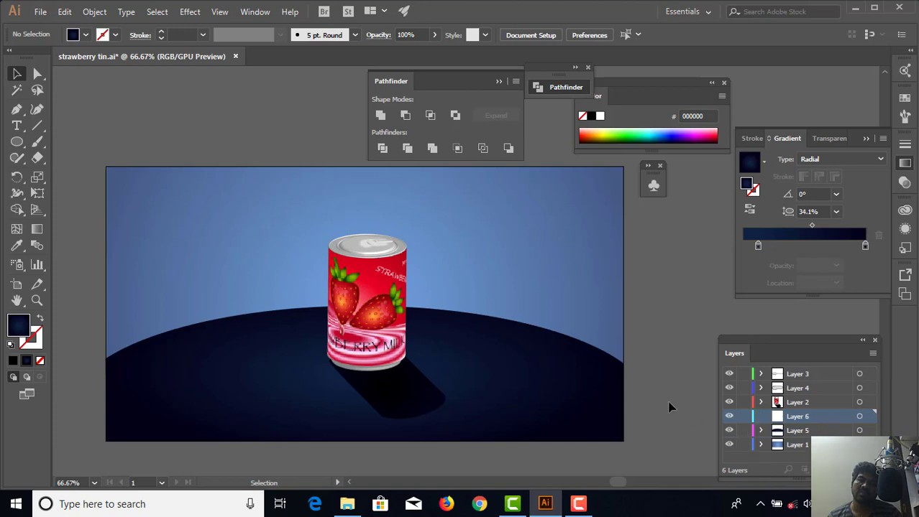
click(25, 140)
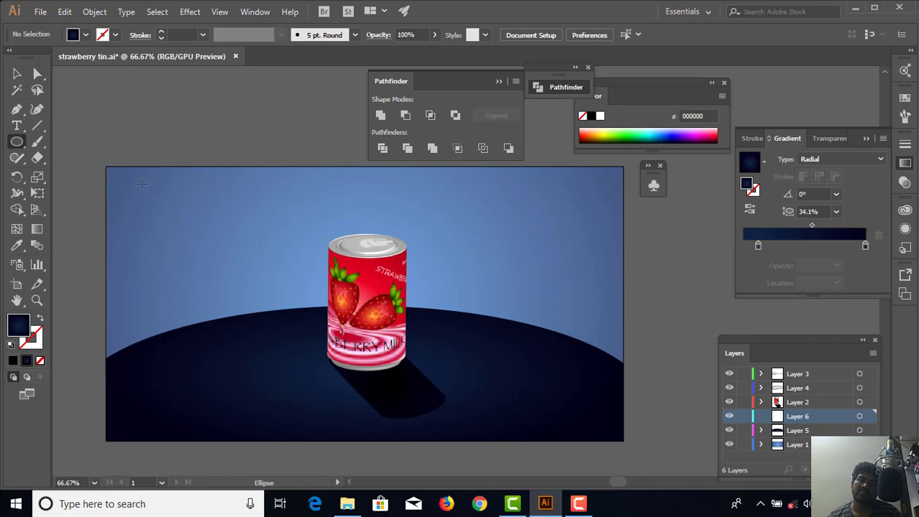
drag(103, 145, 180, 222)
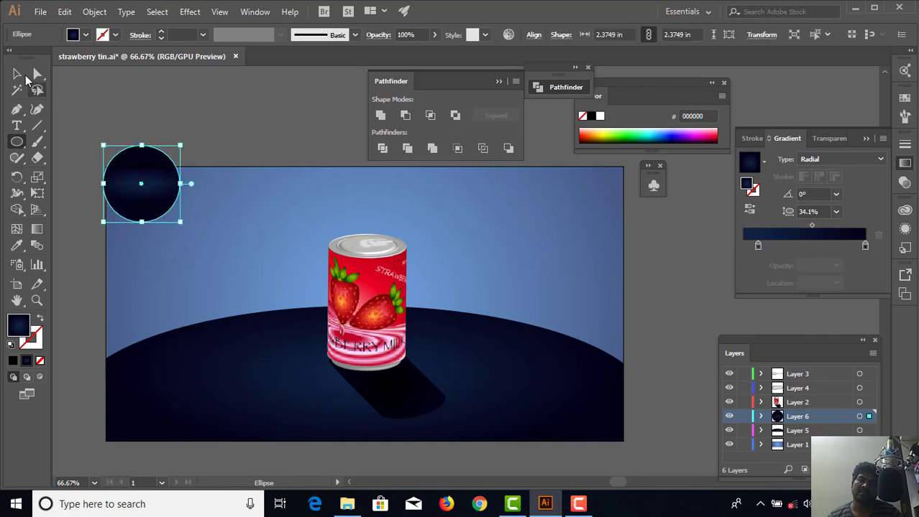
click(18, 75)
drag(155, 188, 181, 227)
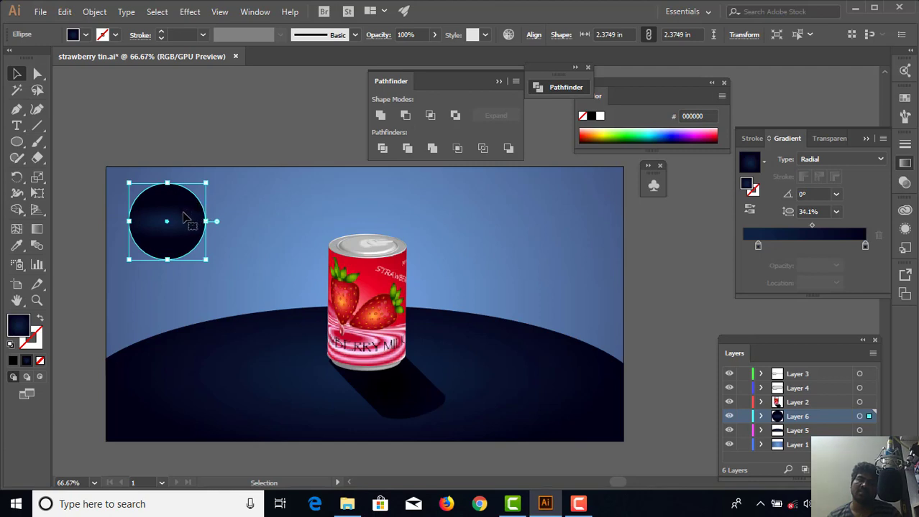
click(604, 133)
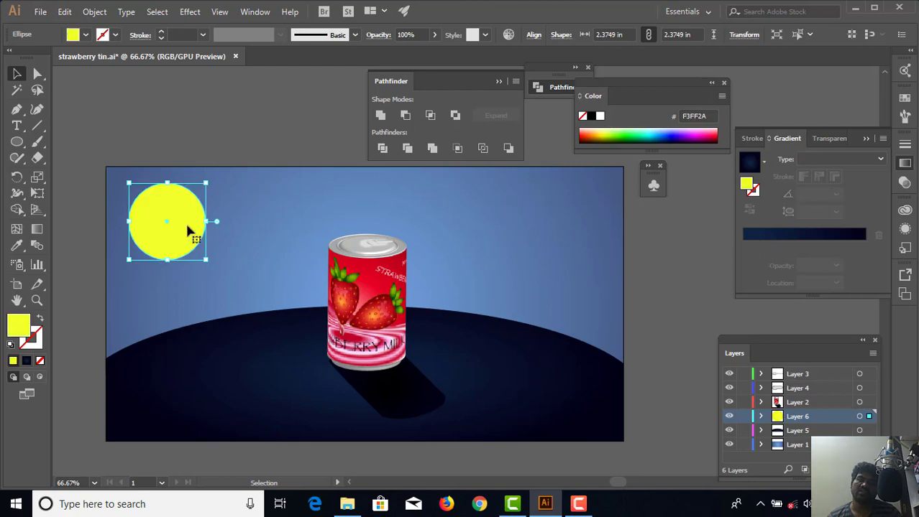
Overlap a smaller copy of the circle and subtract it with Minus Front to form a ring
drag(186, 226, 230, 235)
drag(235, 198, 224, 219)
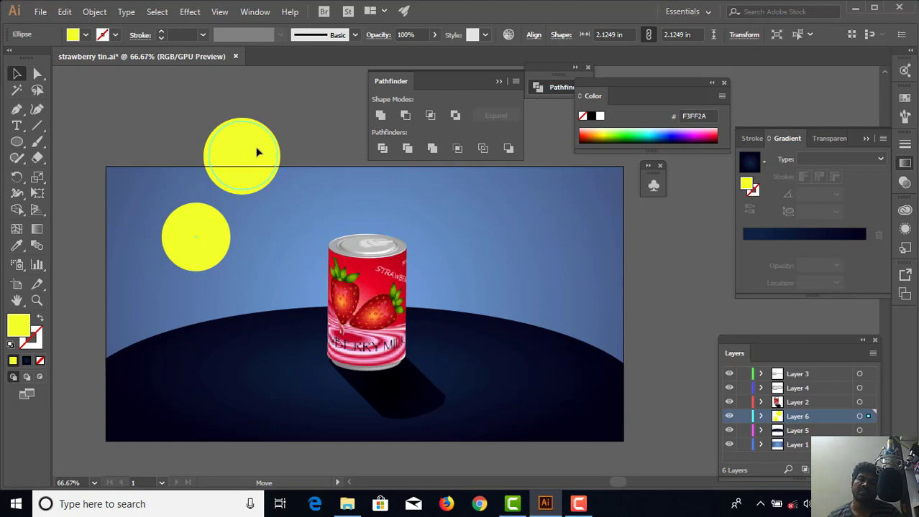
drag(256, 152, 256, 152)
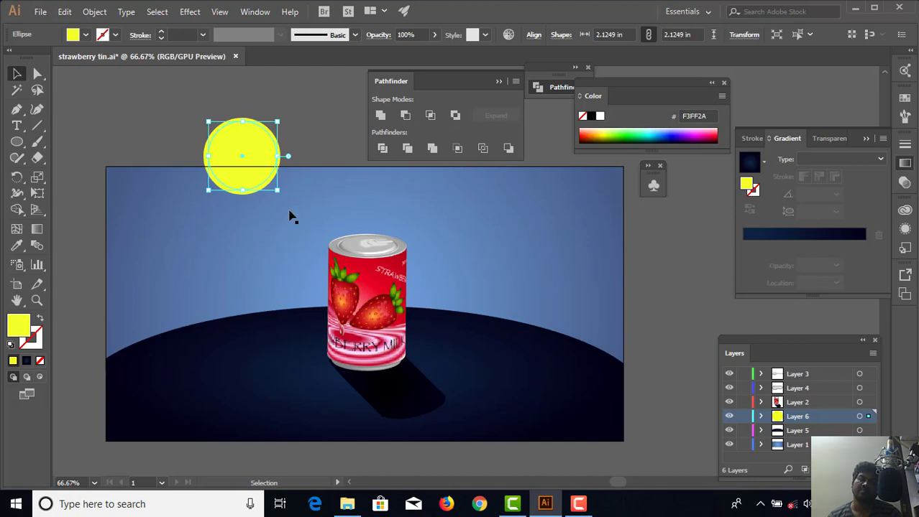
click(259, 156)
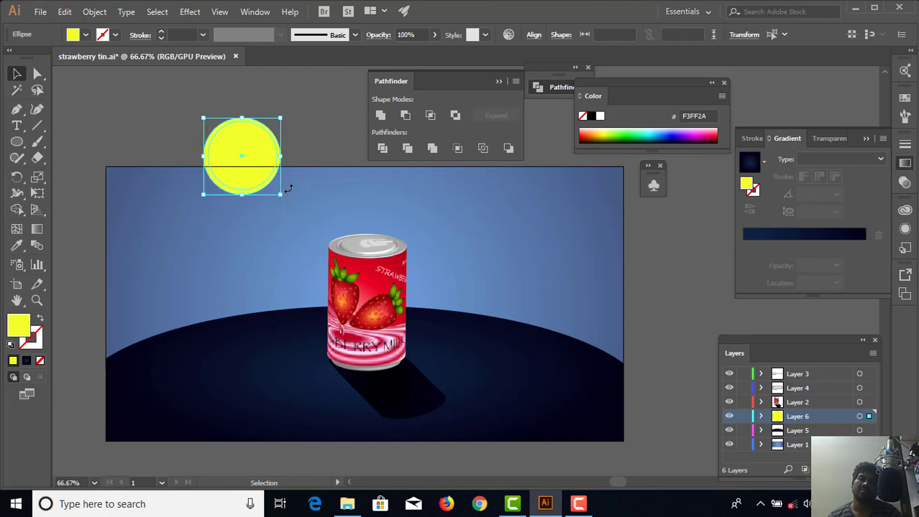
click(407, 116)
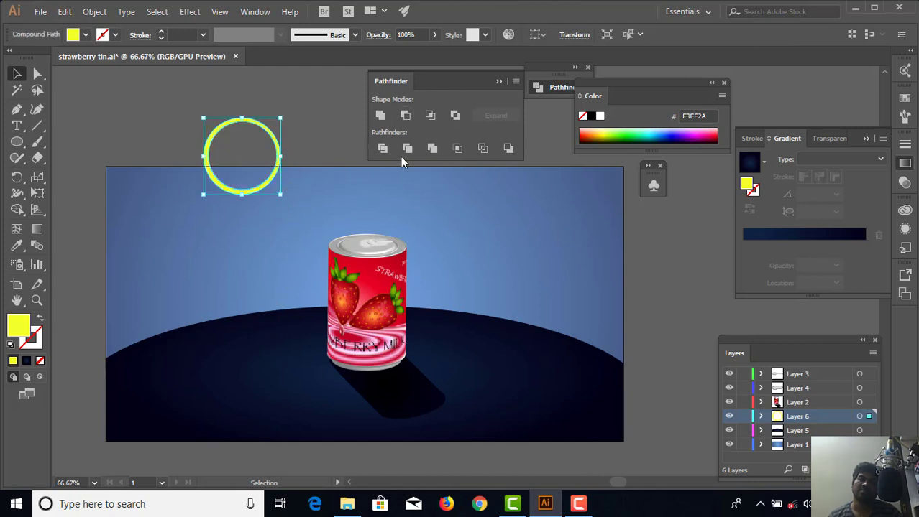
Cycle the ring's fill through orange and red to pink E9006D, then move it onto the blue sky
click(597, 132)
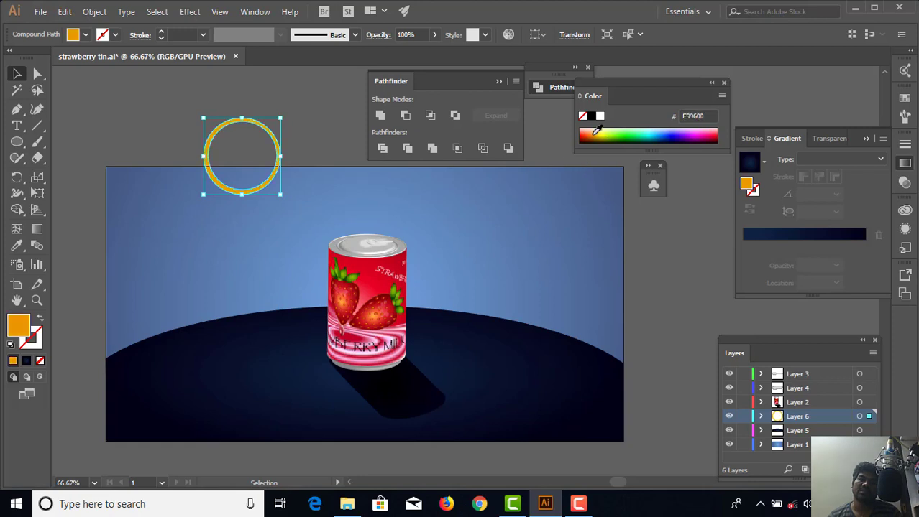
click(709, 132)
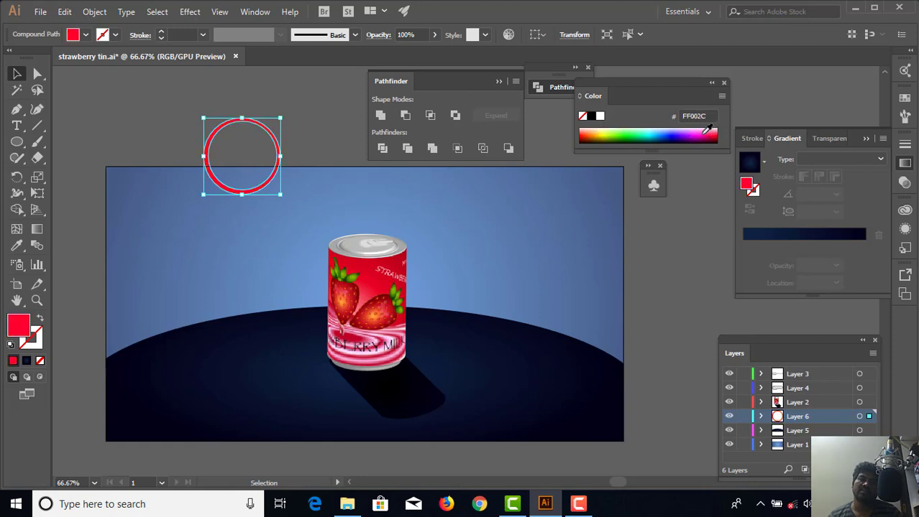
click(716, 132)
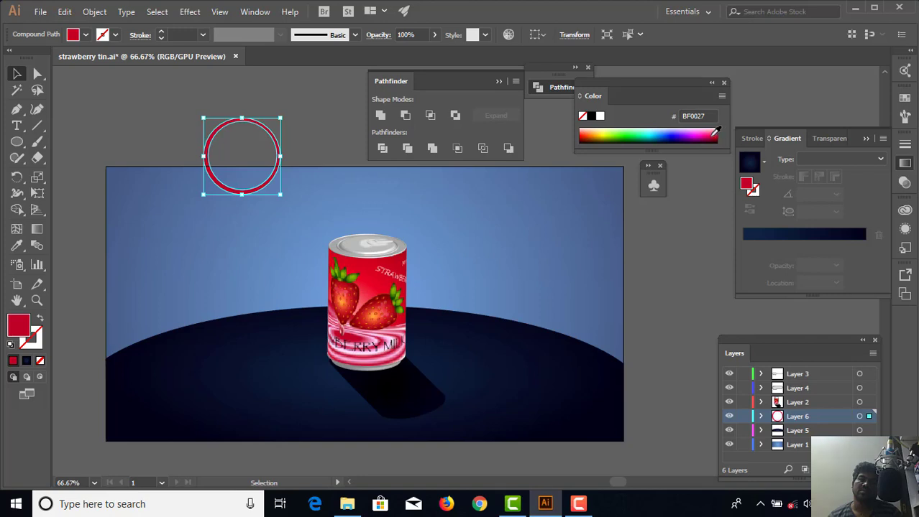
click(710, 132)
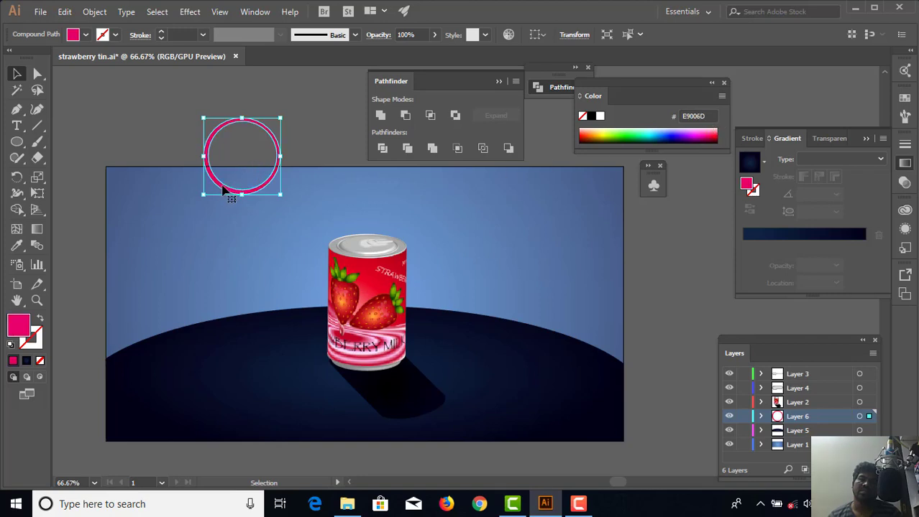
drag(223, 191, 192, 265)
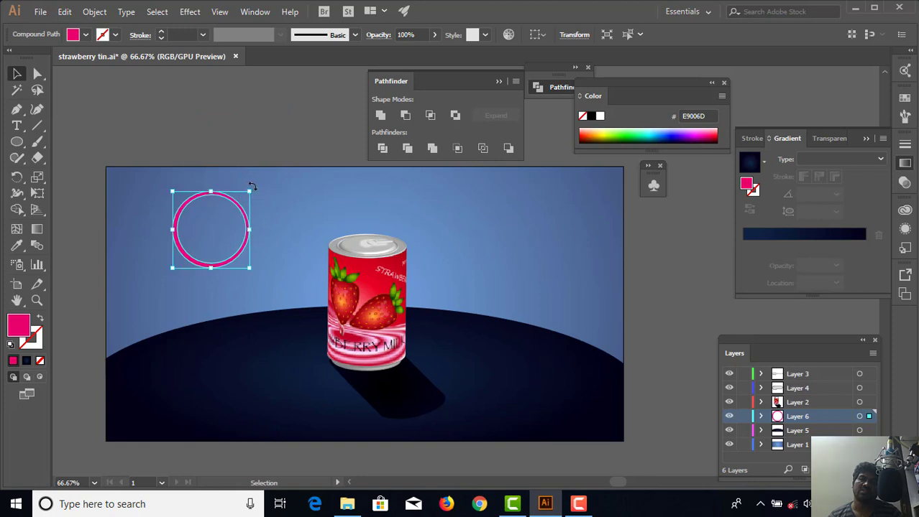
Rotate the ring about 30 degrees and scatter several resized duplicates across the blue sky
drag(251, 186, 256, 239)
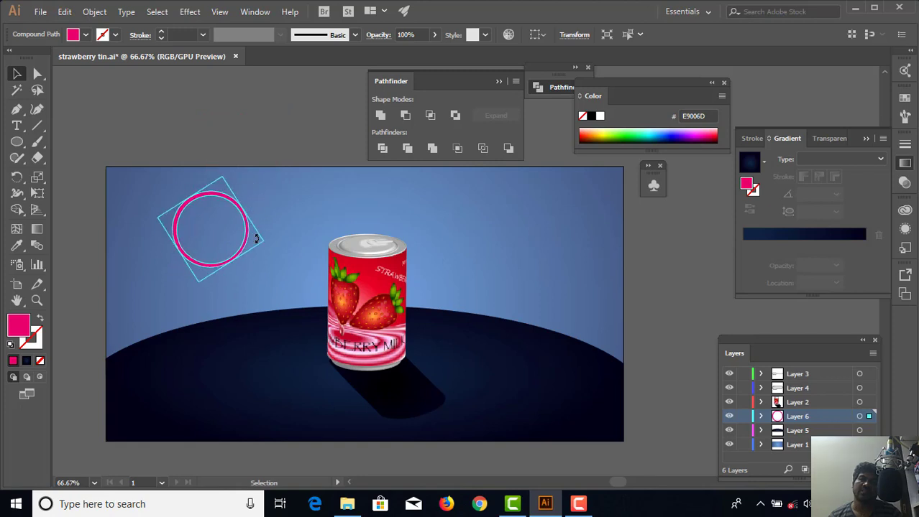
click(242, 131)
click(245, 248)
drag(246, 249, 527, 247)
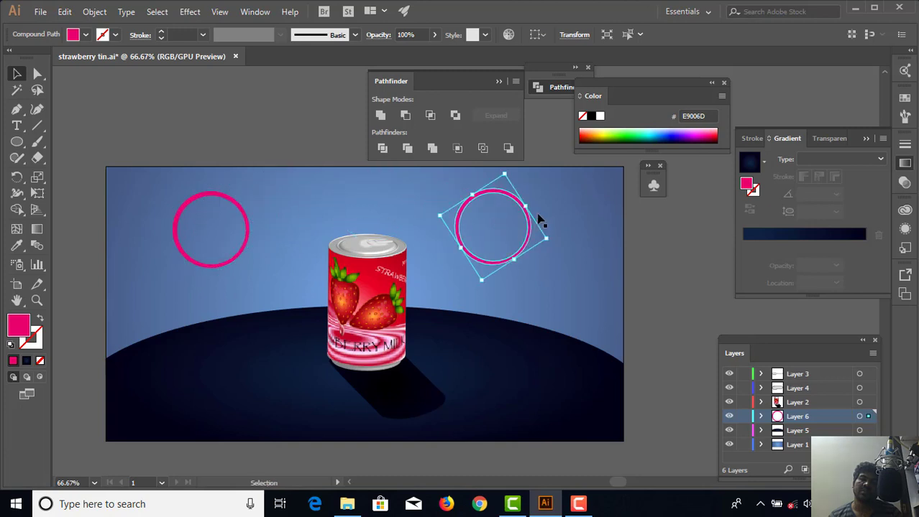
drag(505, 174, 503, 188)
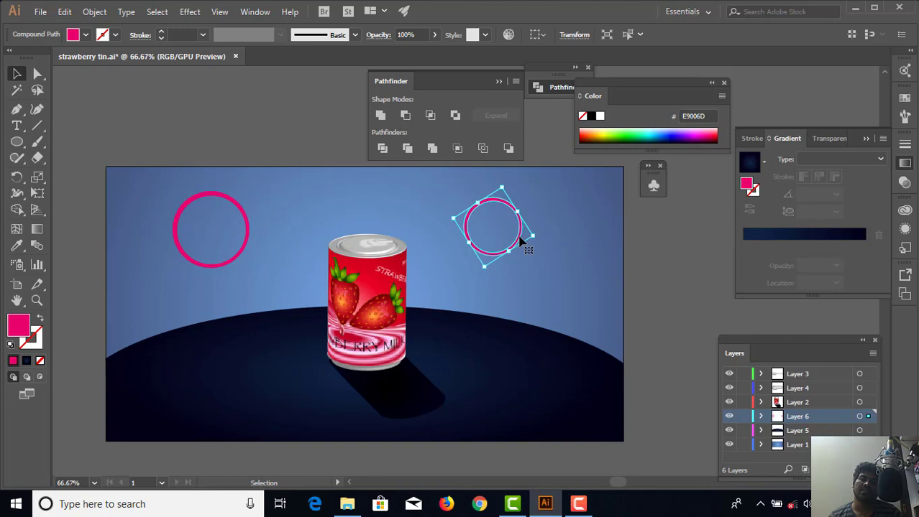
alt+drag(520, 242, 194, 301)
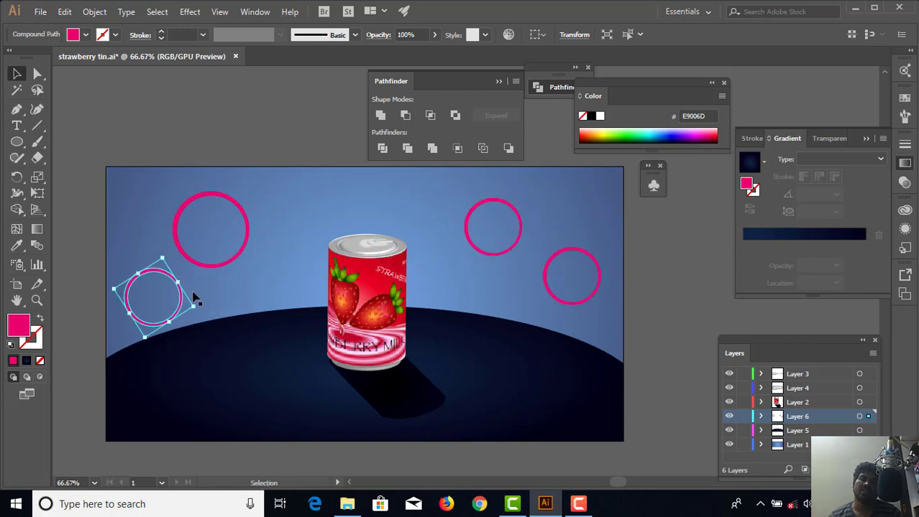
alt+shift+drag(170, 259, 141, 186)
click(179, 153)
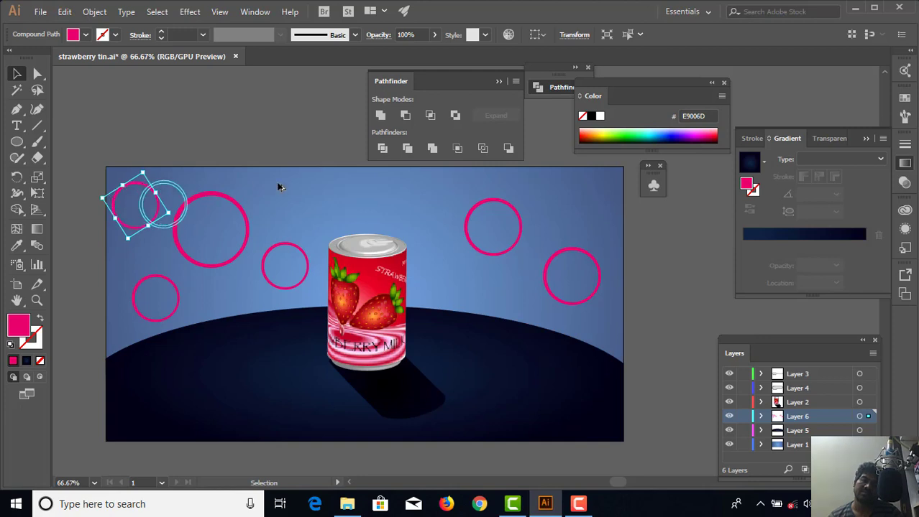
alt+drag(281, 187, 623, 164)
drag(593, 185, 80, 347)
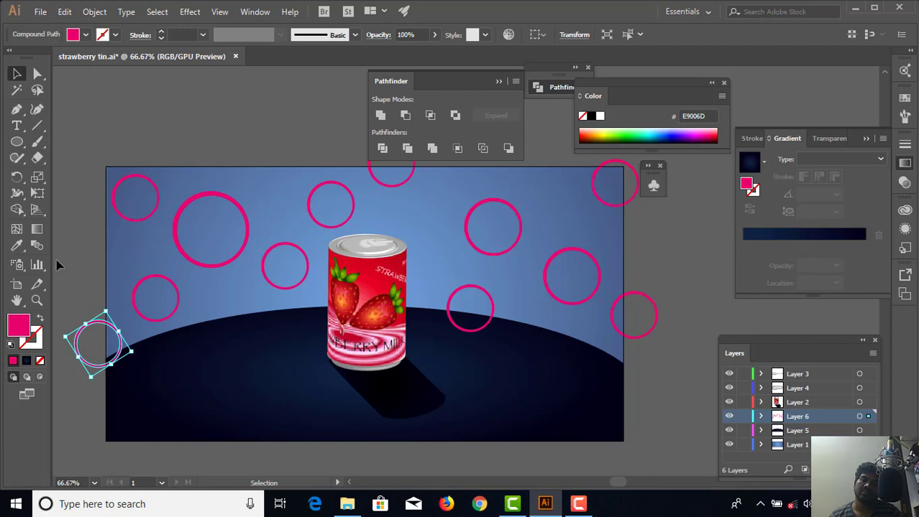
Sample the floor's dark gradient onto a ring and zoom the view back to 66.67%
click(18, 248)
click(288, 316)
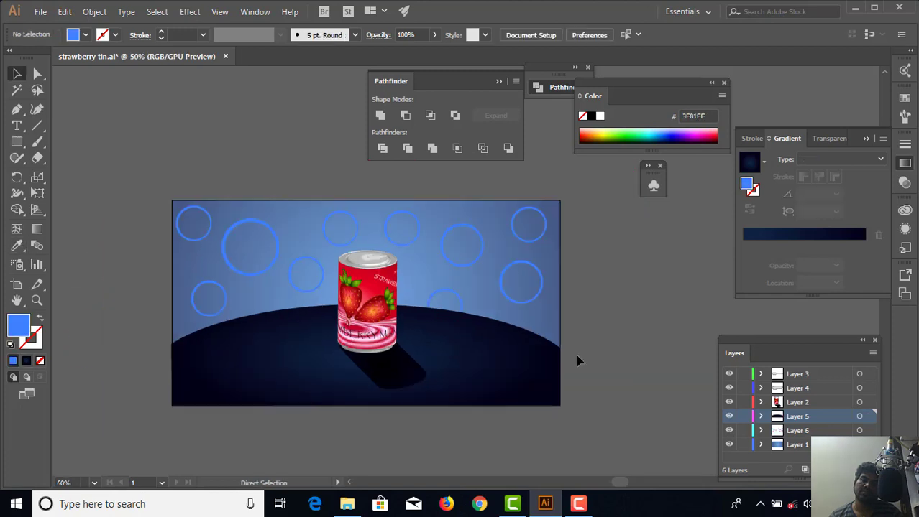
scroll(578, 359, down, 3)
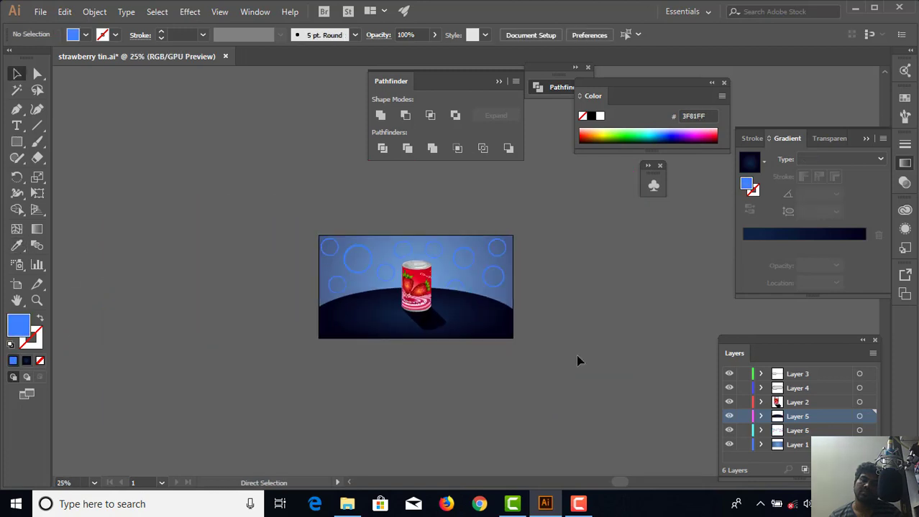
key(ctrl+equal)
key(ctrl+equal)
key(ctrl+equal)
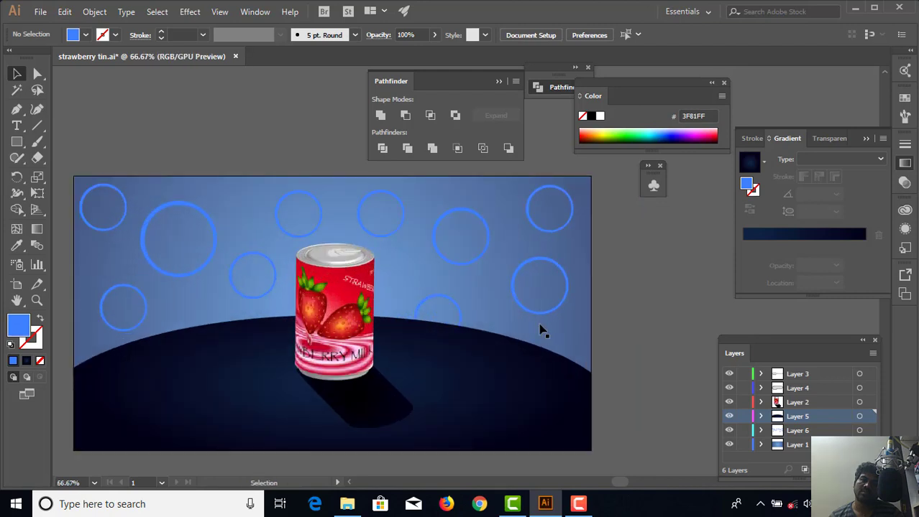
Check the circles layer, select the whole ring group, and fill it white (FFFFFF)
click(728, 431)
click(728, 432)
click(553, 315)
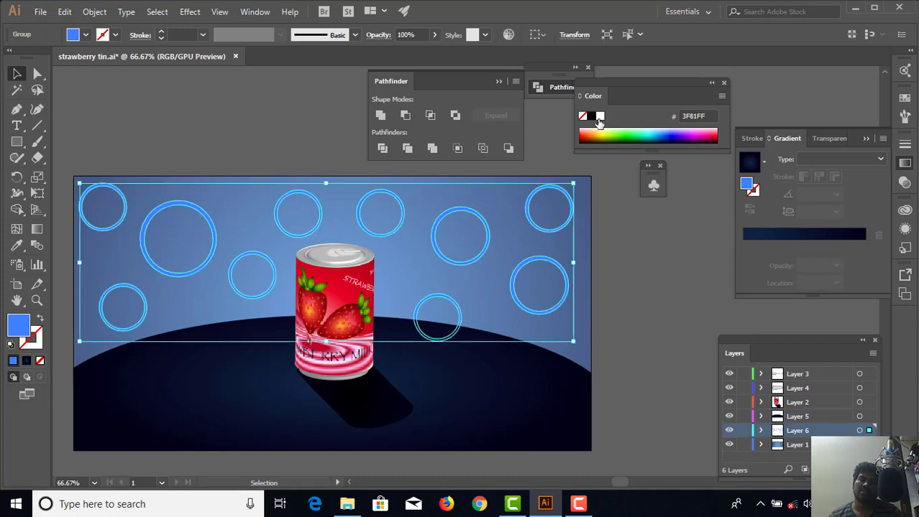
click(600, 115)
click(627, 229)
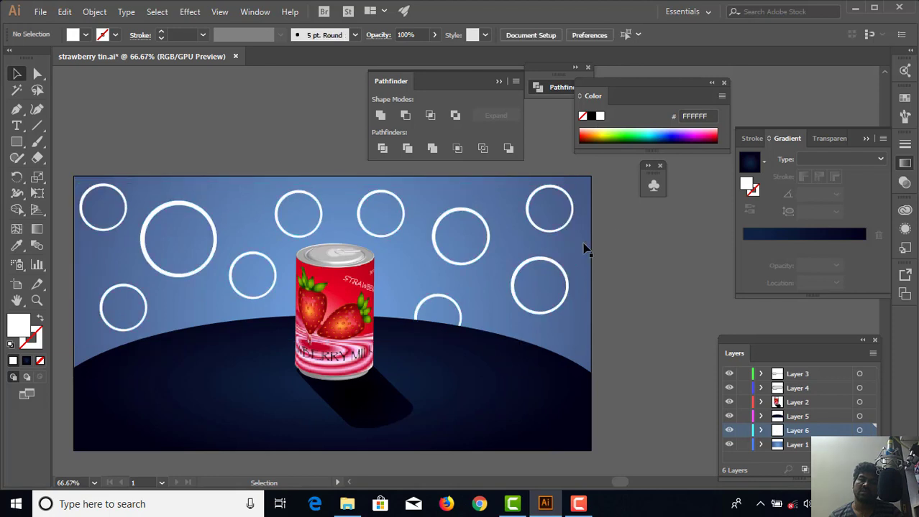
At 50% zoom, try pink fills FF6AB4 and then FF3F8E on the circles group
key(ctrl+minus)
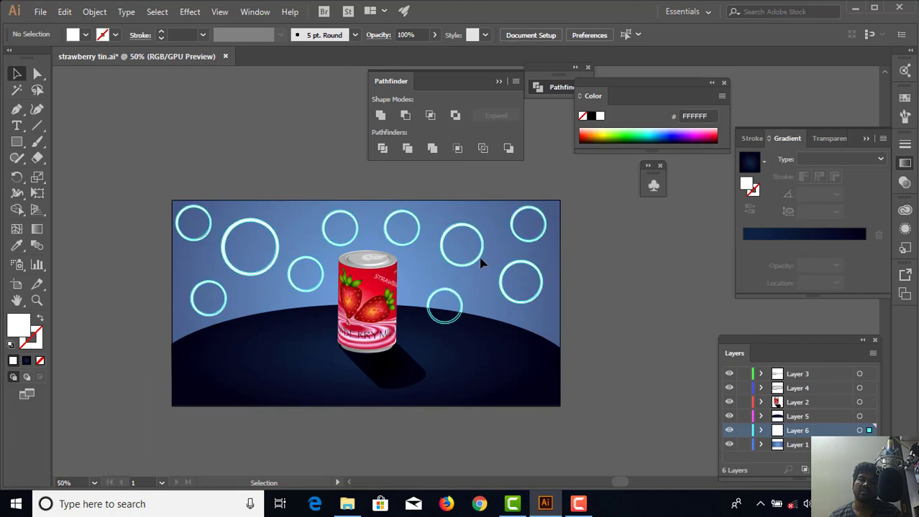
click(480, 260)
click(708, 132)
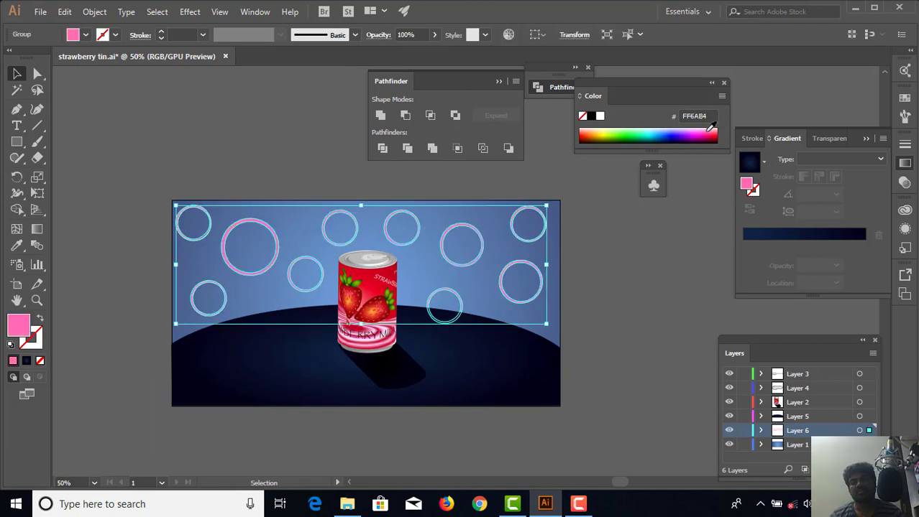
click(710, 128)
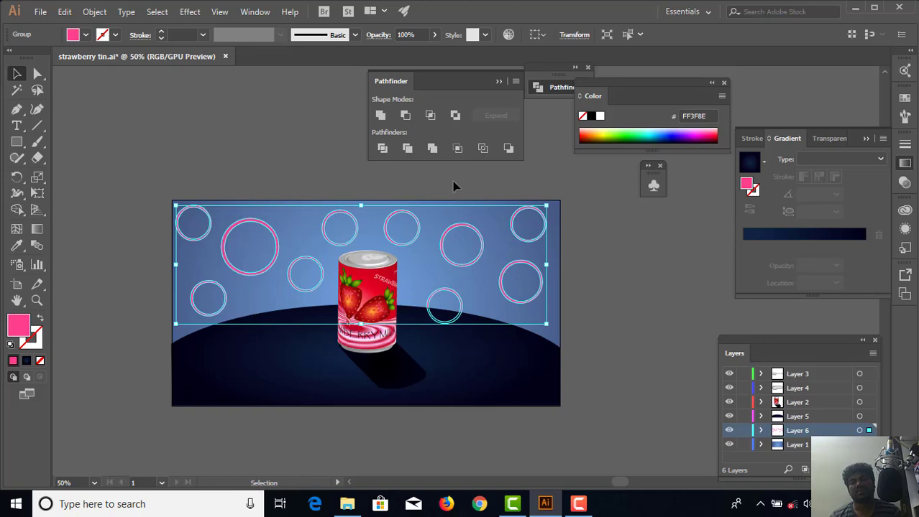
click(307, 172)
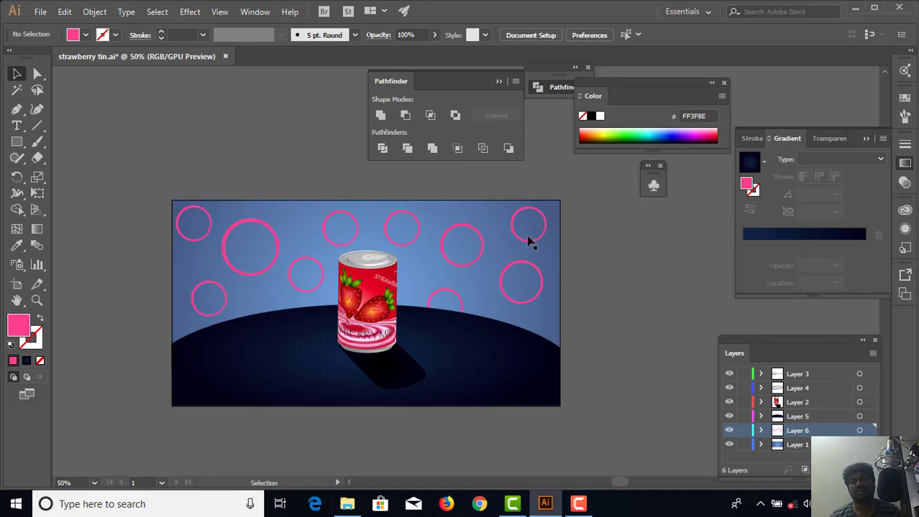
Revert the rings to their white fill and save strawberry tin.ai
key(ctrl+z)
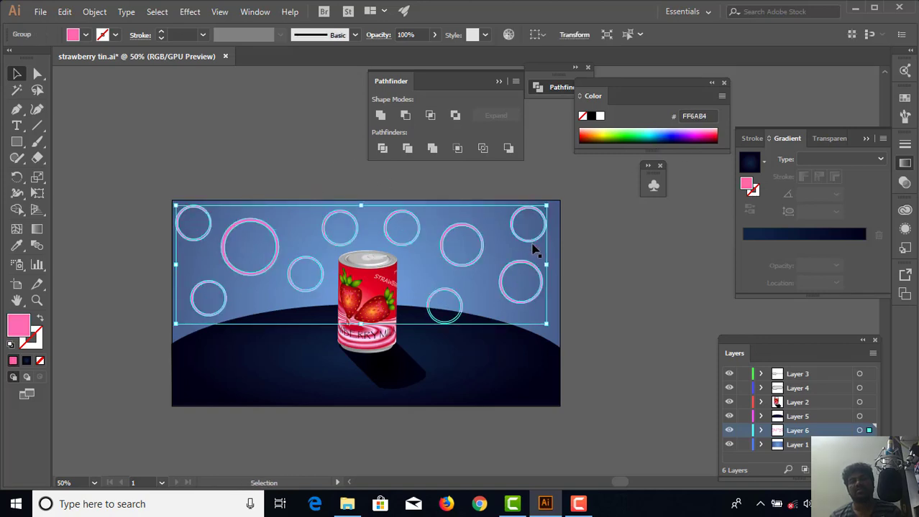
key(ctrl+z)
key(ctrl+z)
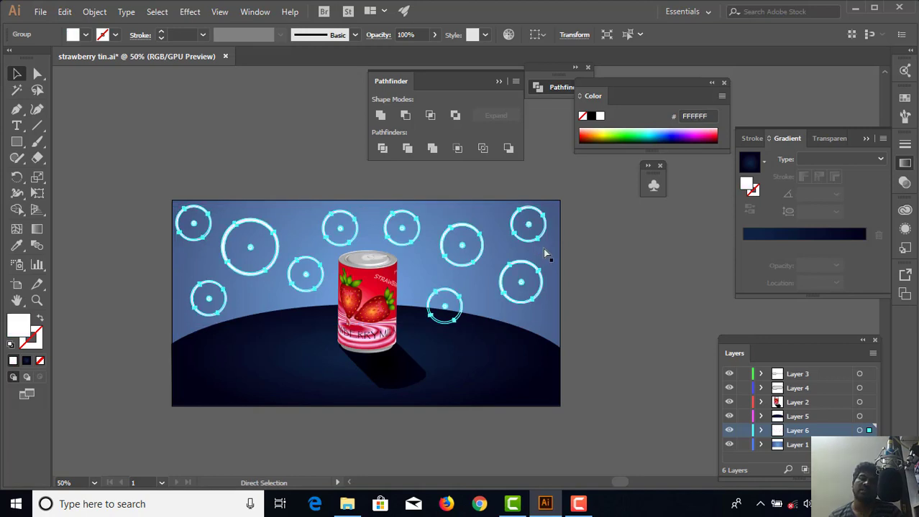
click(615, 260)
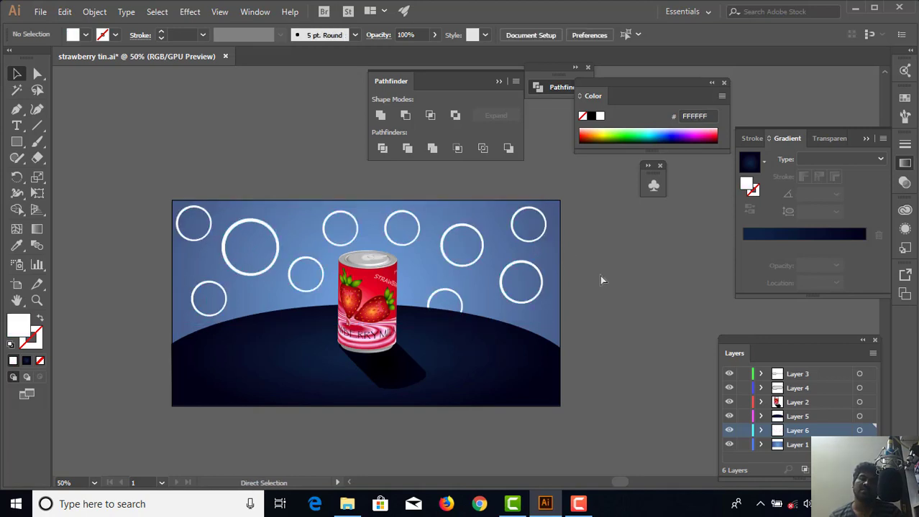
key(ctrl+s)
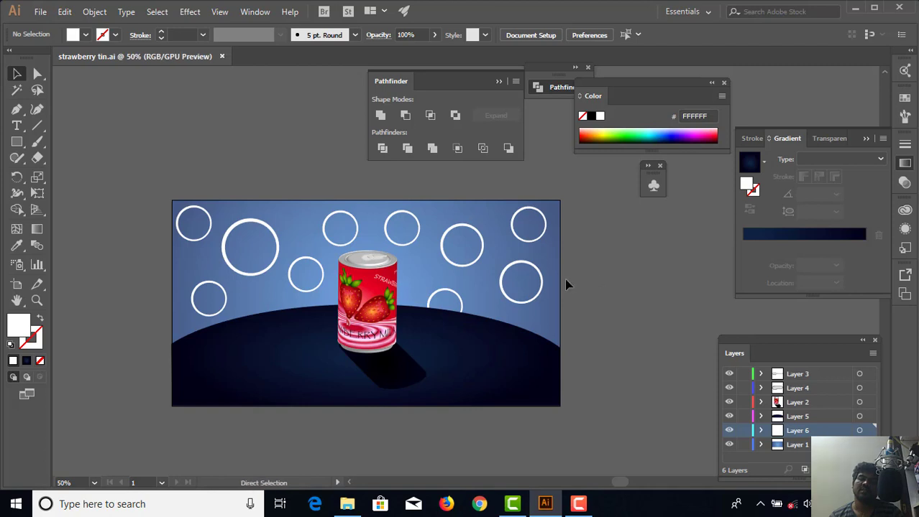
click(40, 13)
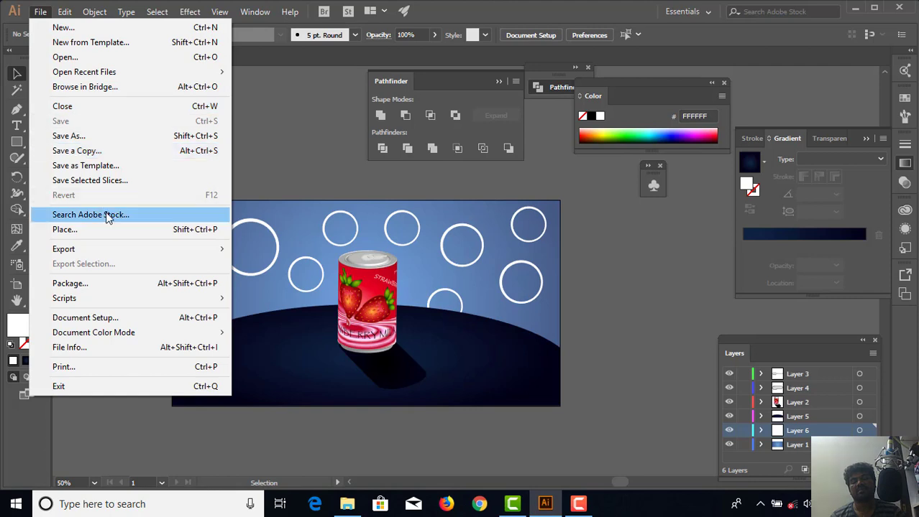
mouse_move(107, 249)
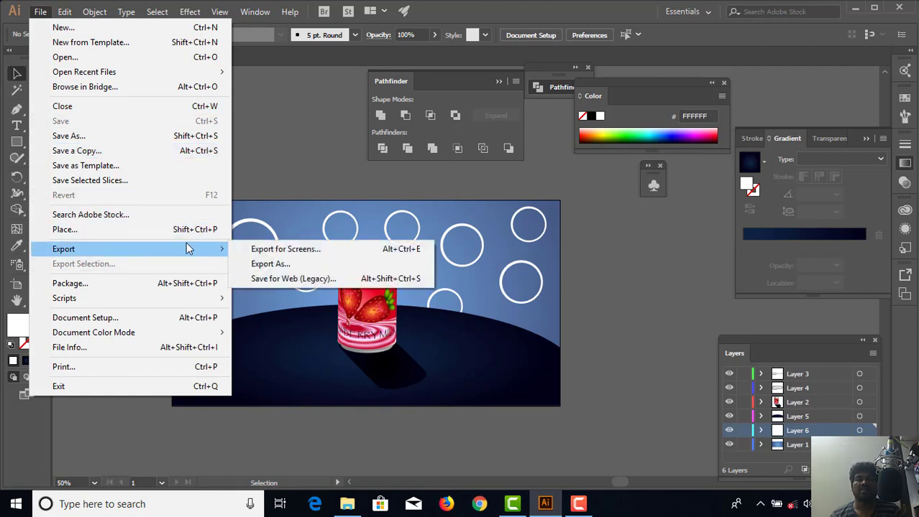
click(288, 280)
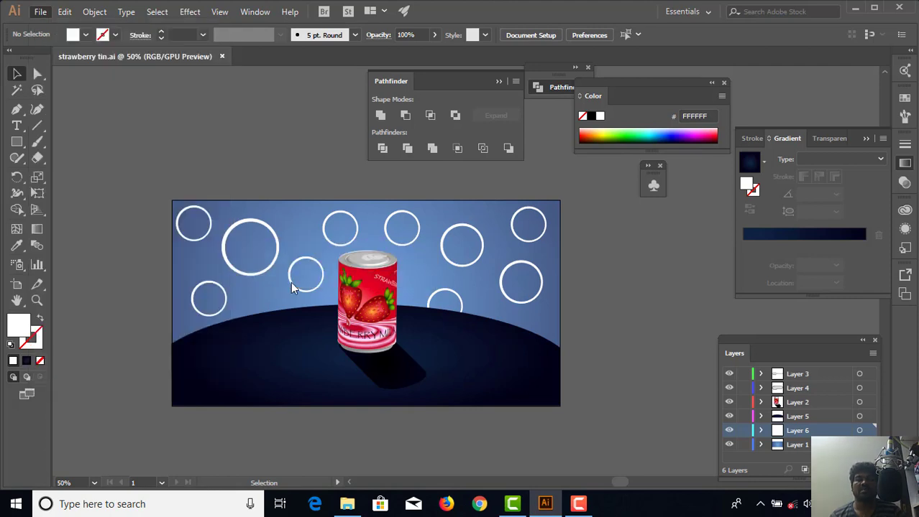